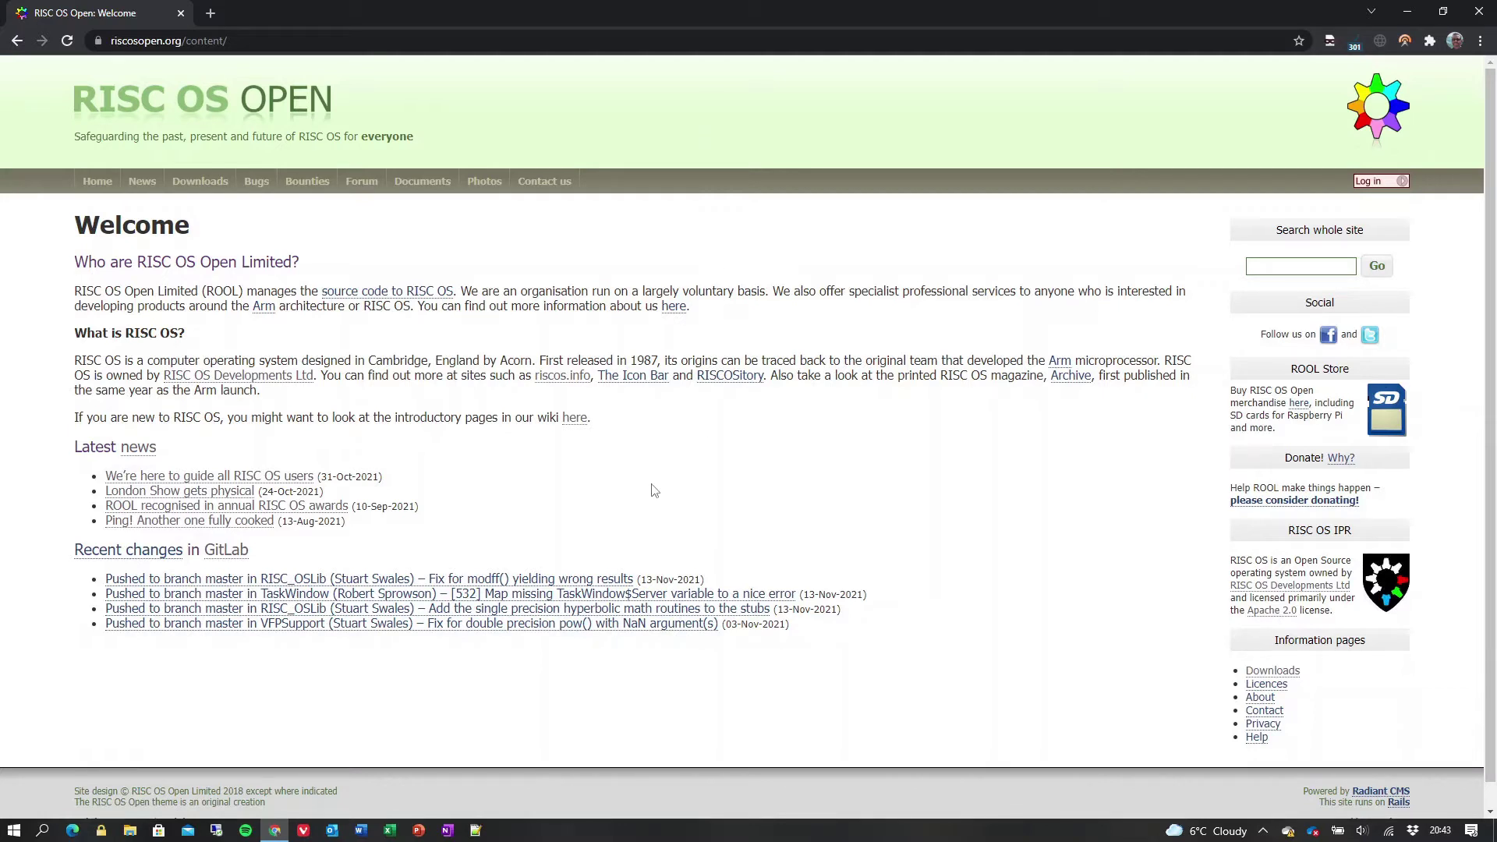
# - From RISC OS Open's Miscellaneous downloads, save the self-extracting CreateSEC to USB DISK (E:)
pyautogui.click(198, 181)
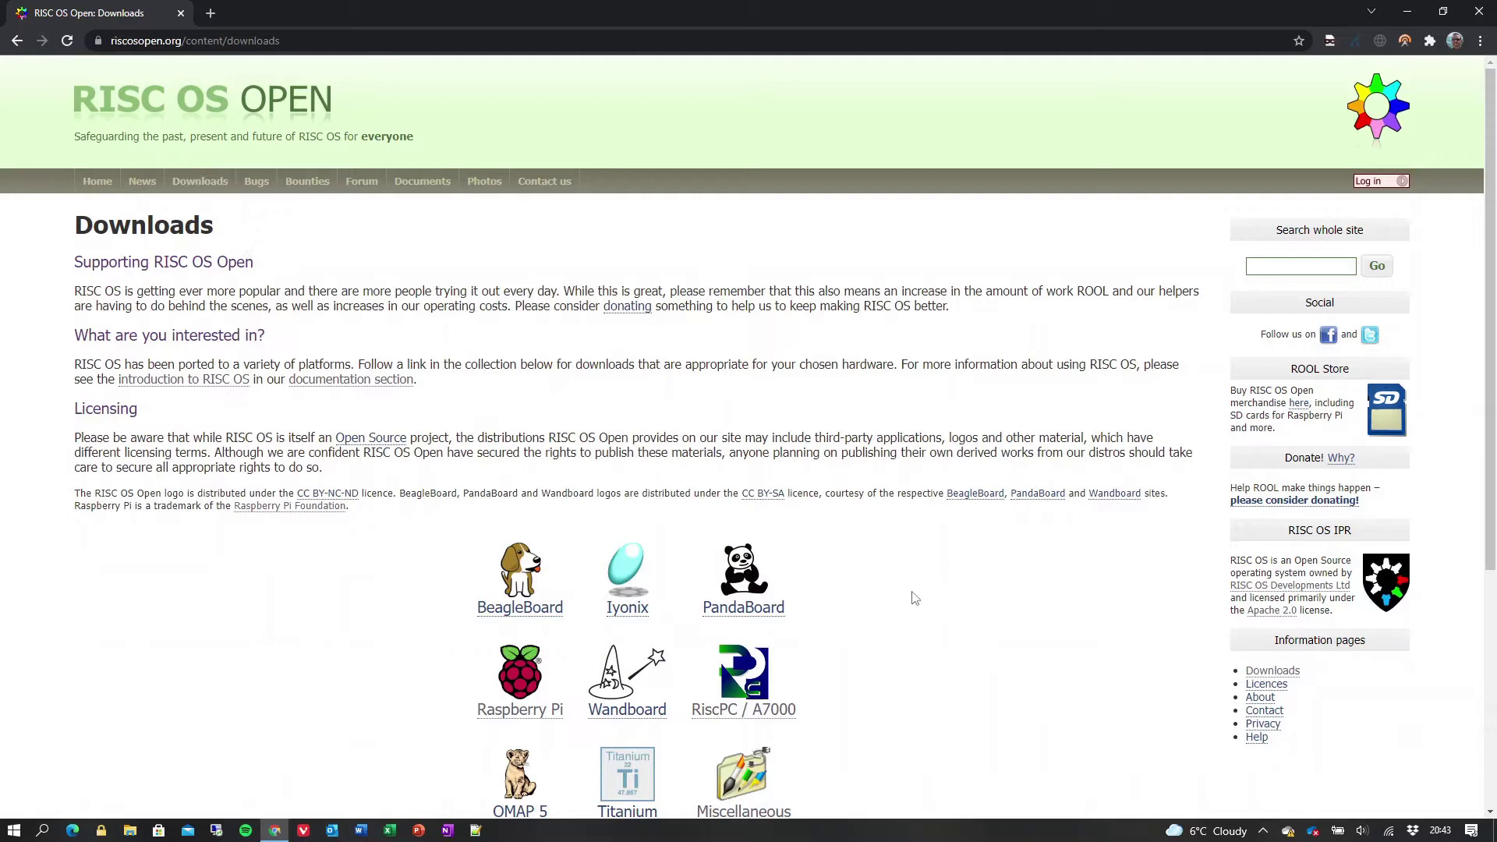
pyautogui.scroll(-2, 913, 598)
pyautogui.scroll(-2, 913, 598)
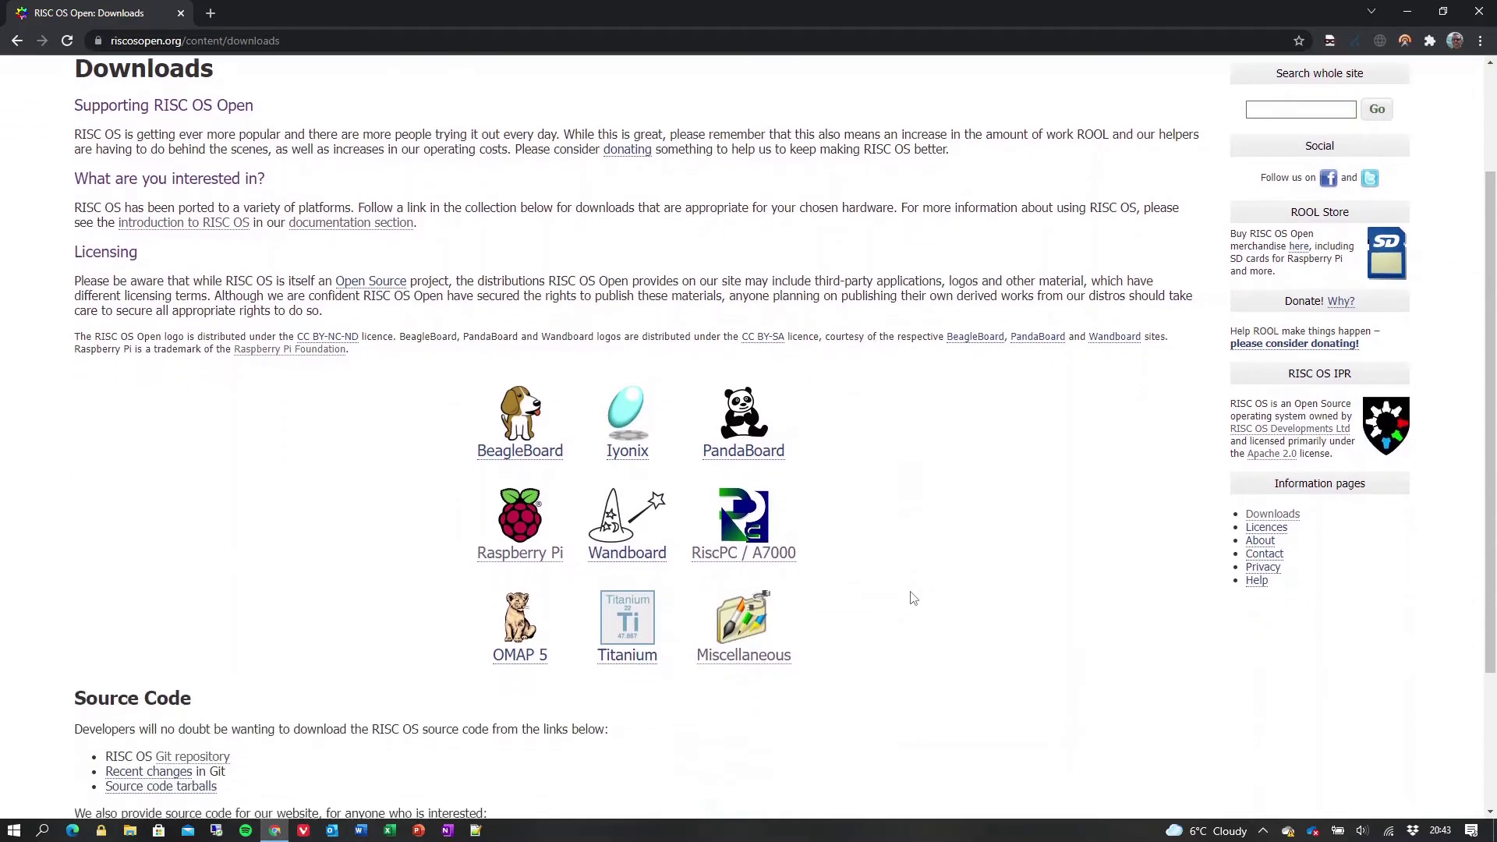
pyautogui.scroll(-2, 913, 598)
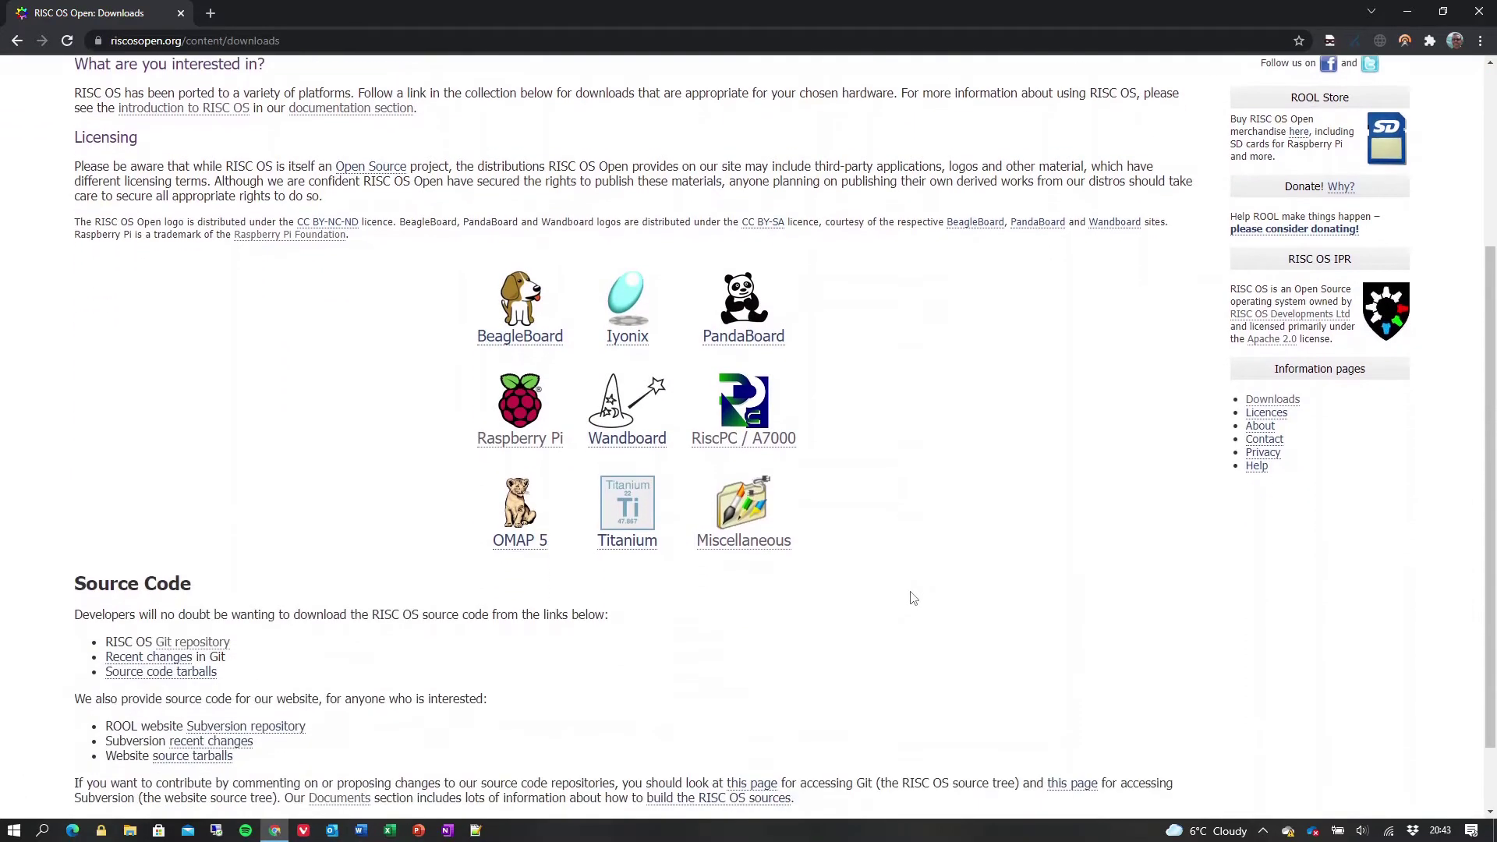
pyautogui.click(735, 522)
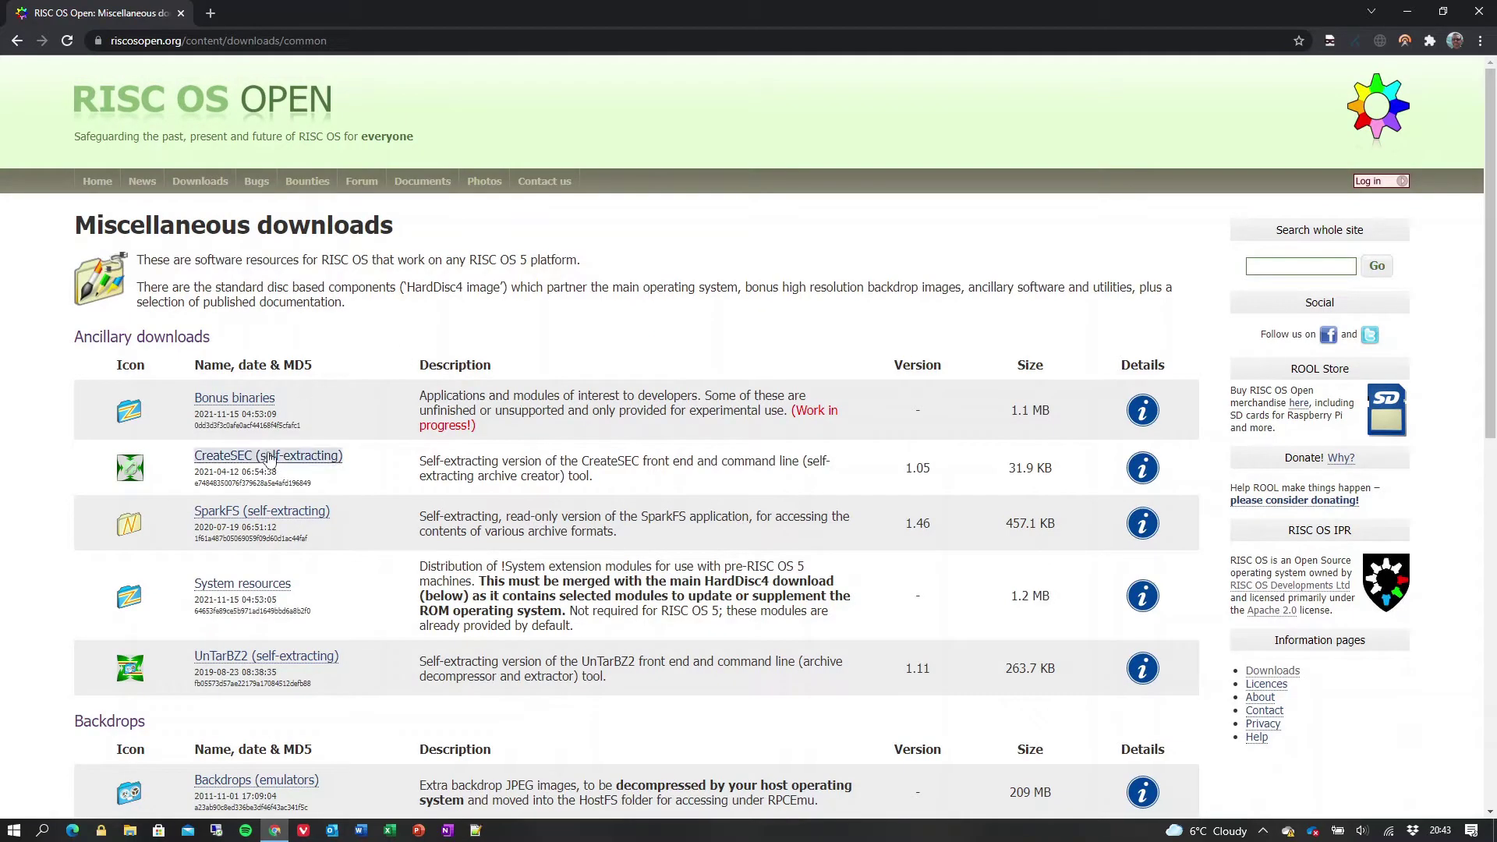
pyautogui.rightClick(269, 460)
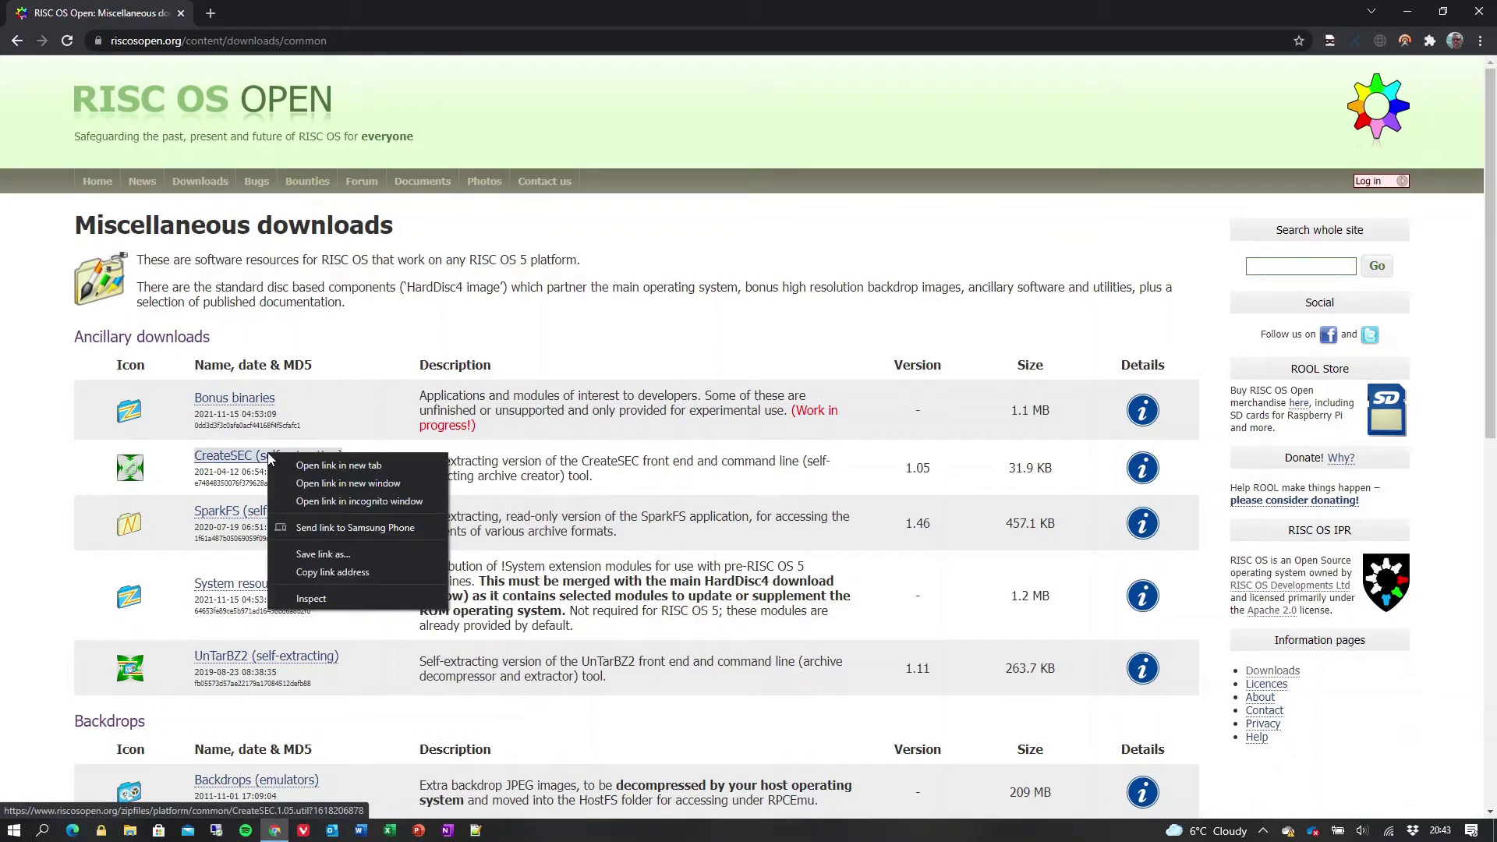
pyautogui.click(376, 554)
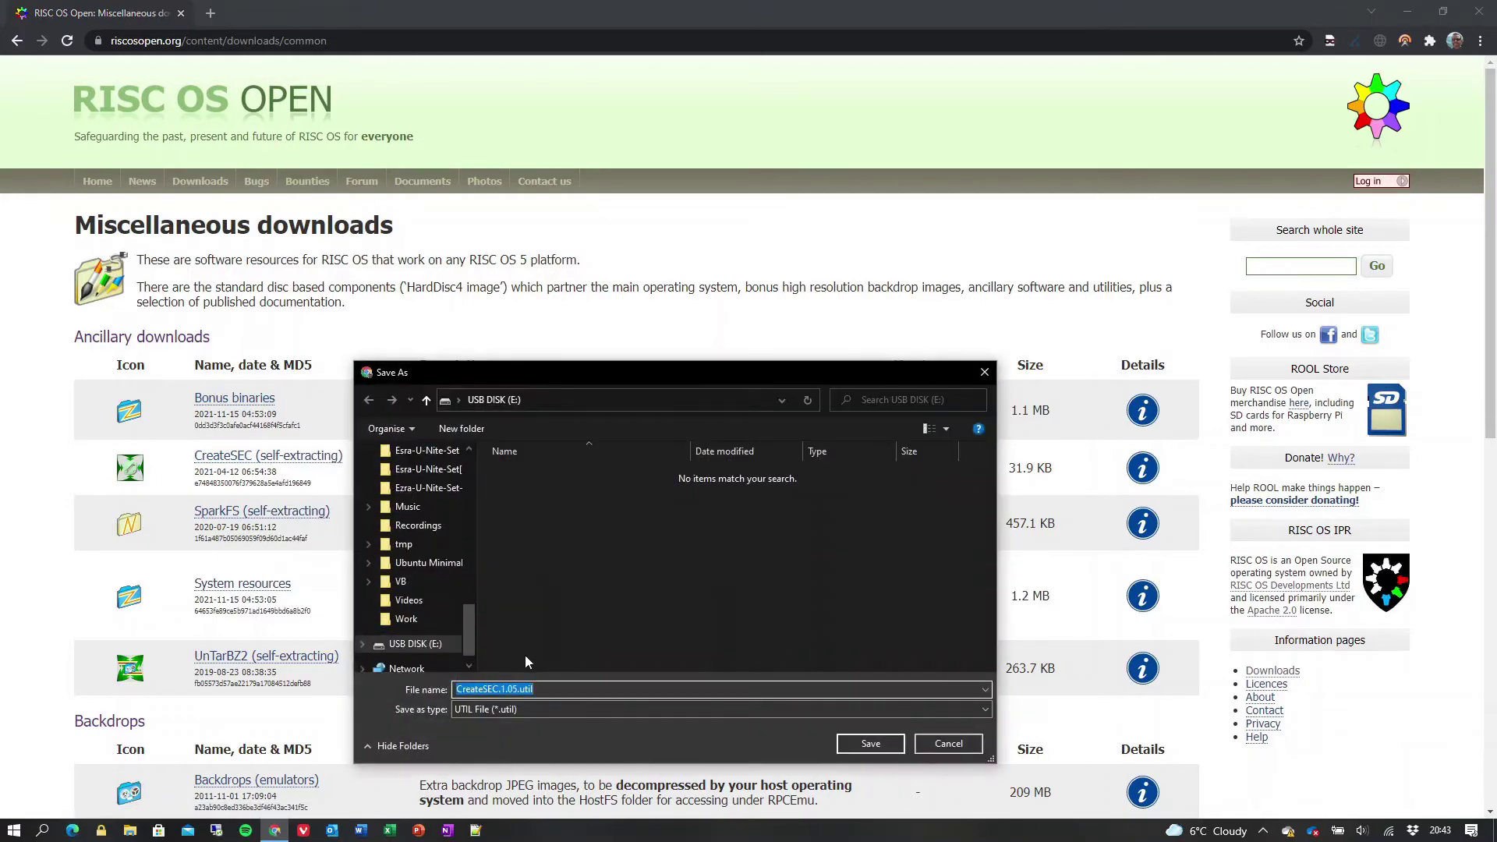
pyautogui.click(871, 743)
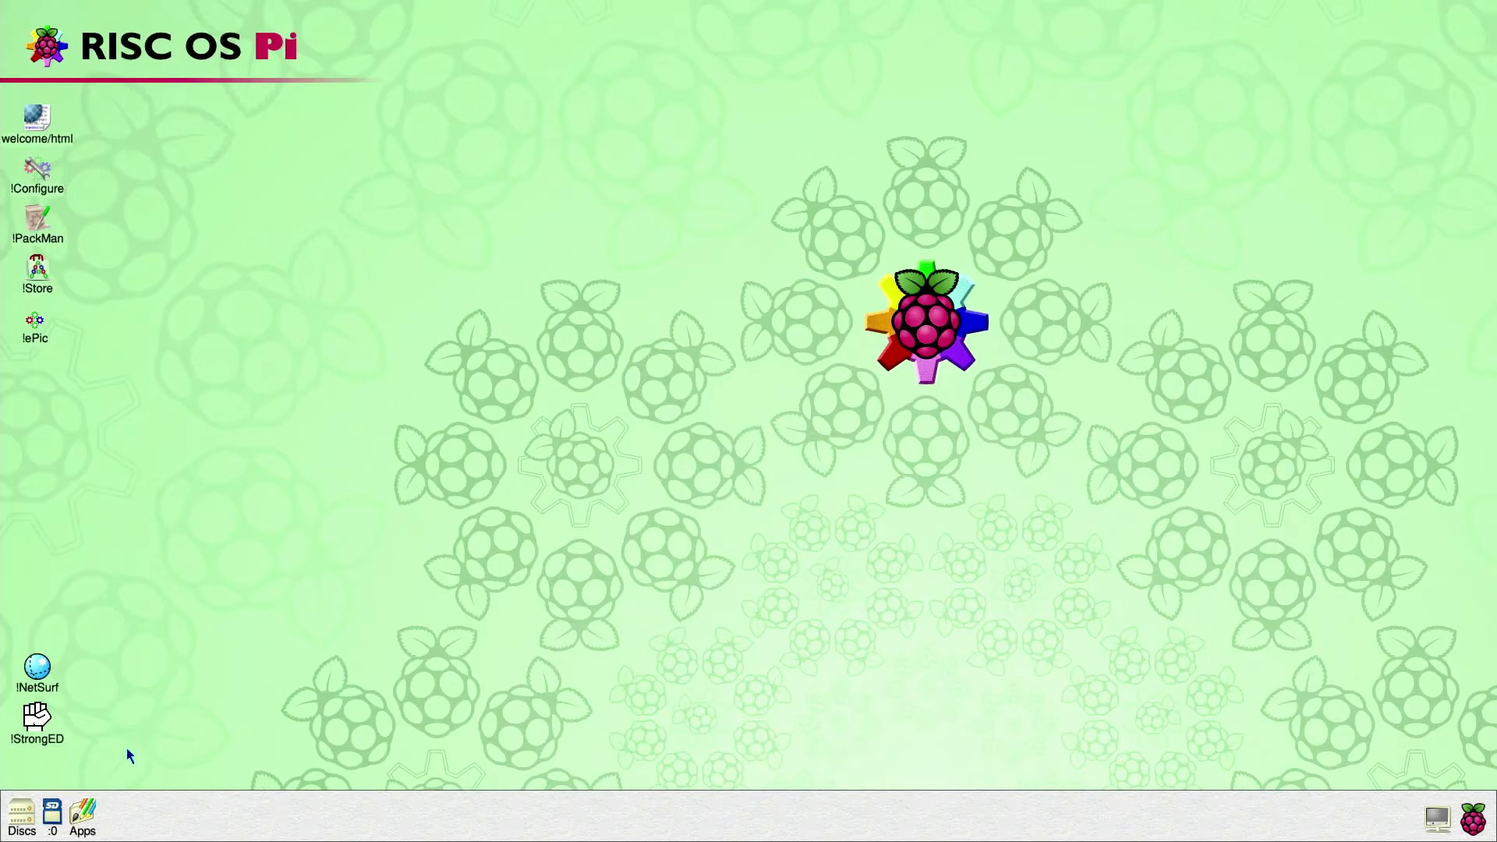
# - Open the SD card's !Boot application and its Loader folder
pyautogui.click(54, 811)
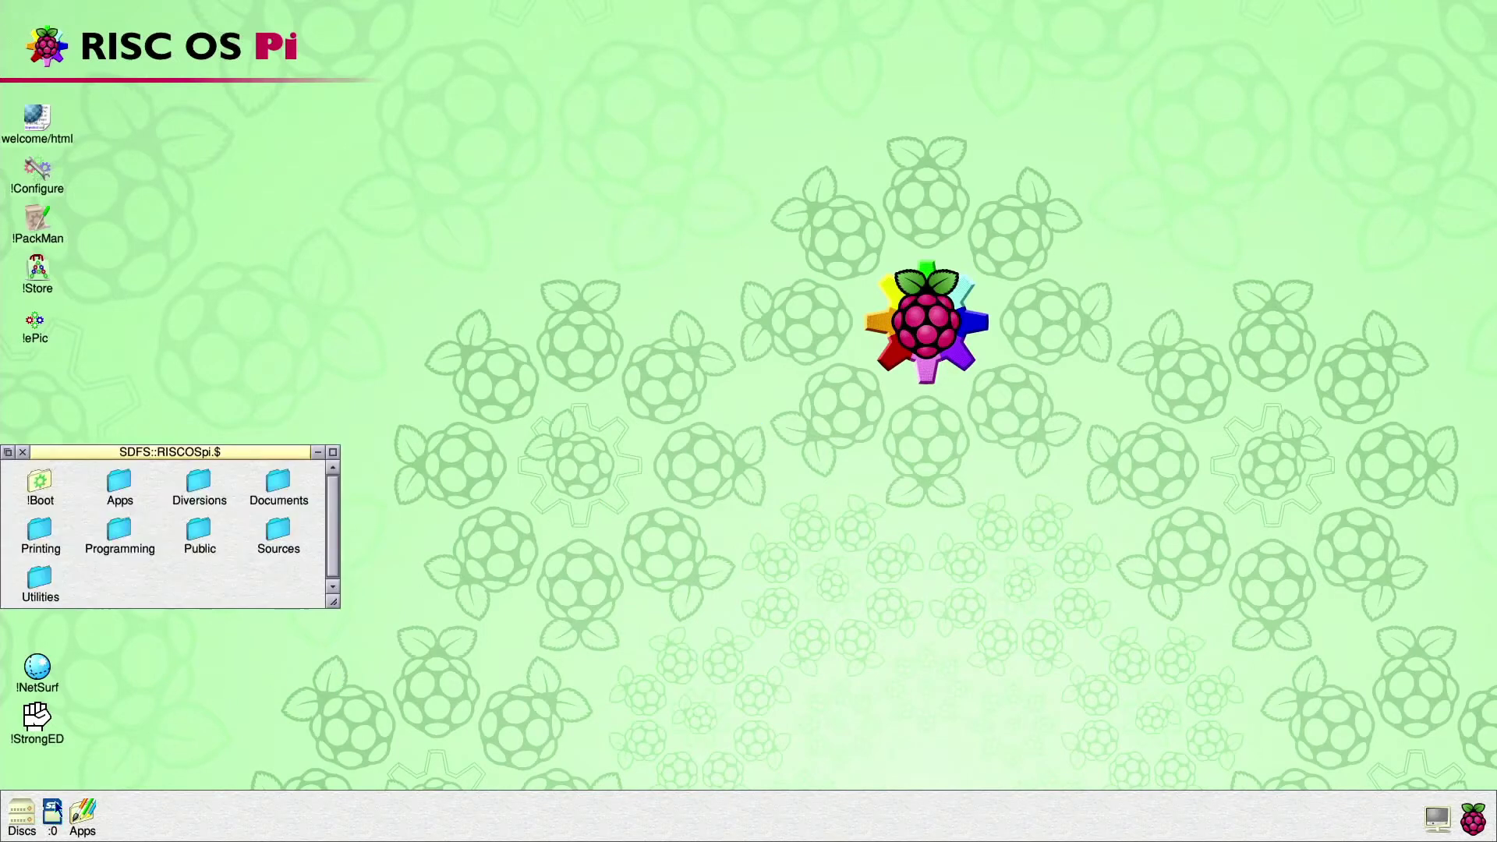
pyautogui.click(38, 488)
pyautogui.keyDown('shift'); pyautogui.doubleClick(36, 485); pyautogui.keyUp('shift')
pyautogui.moveTo(71, 465)
pyautogui.mouseDown()
pyautogui.moveTo(453, 367)
pyautogui.moveTo(364, 186)
pyautogui.mouseUp()
pyautogui.doubleClick(503, 450)
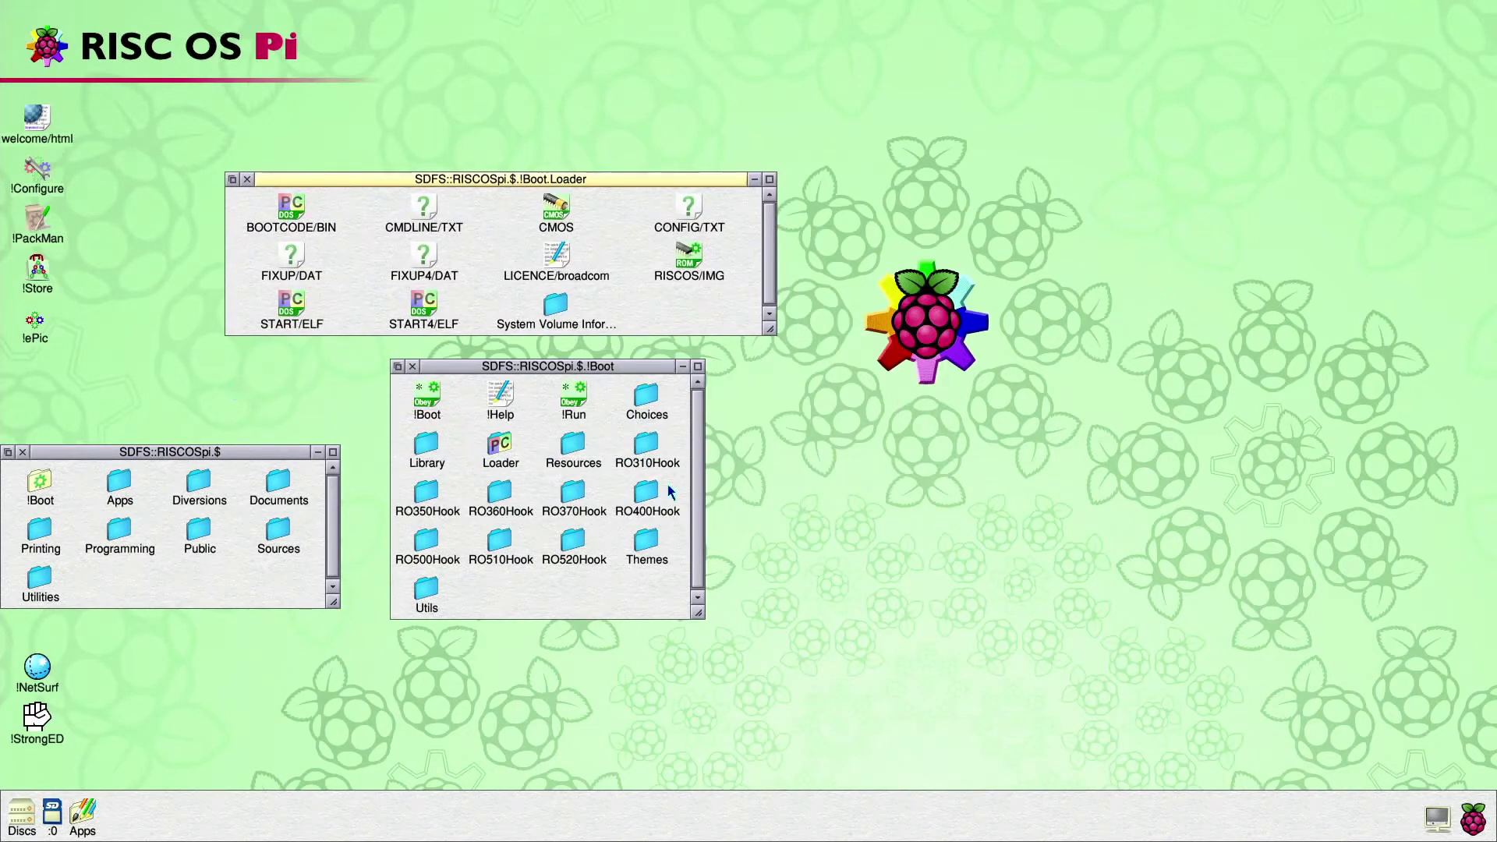
# - Copy the Fat32Fs module from RO520Hook.Boot.PreDesk.Fat32FS into the Loader folder
pyautogui.doubleClick(573, 547)
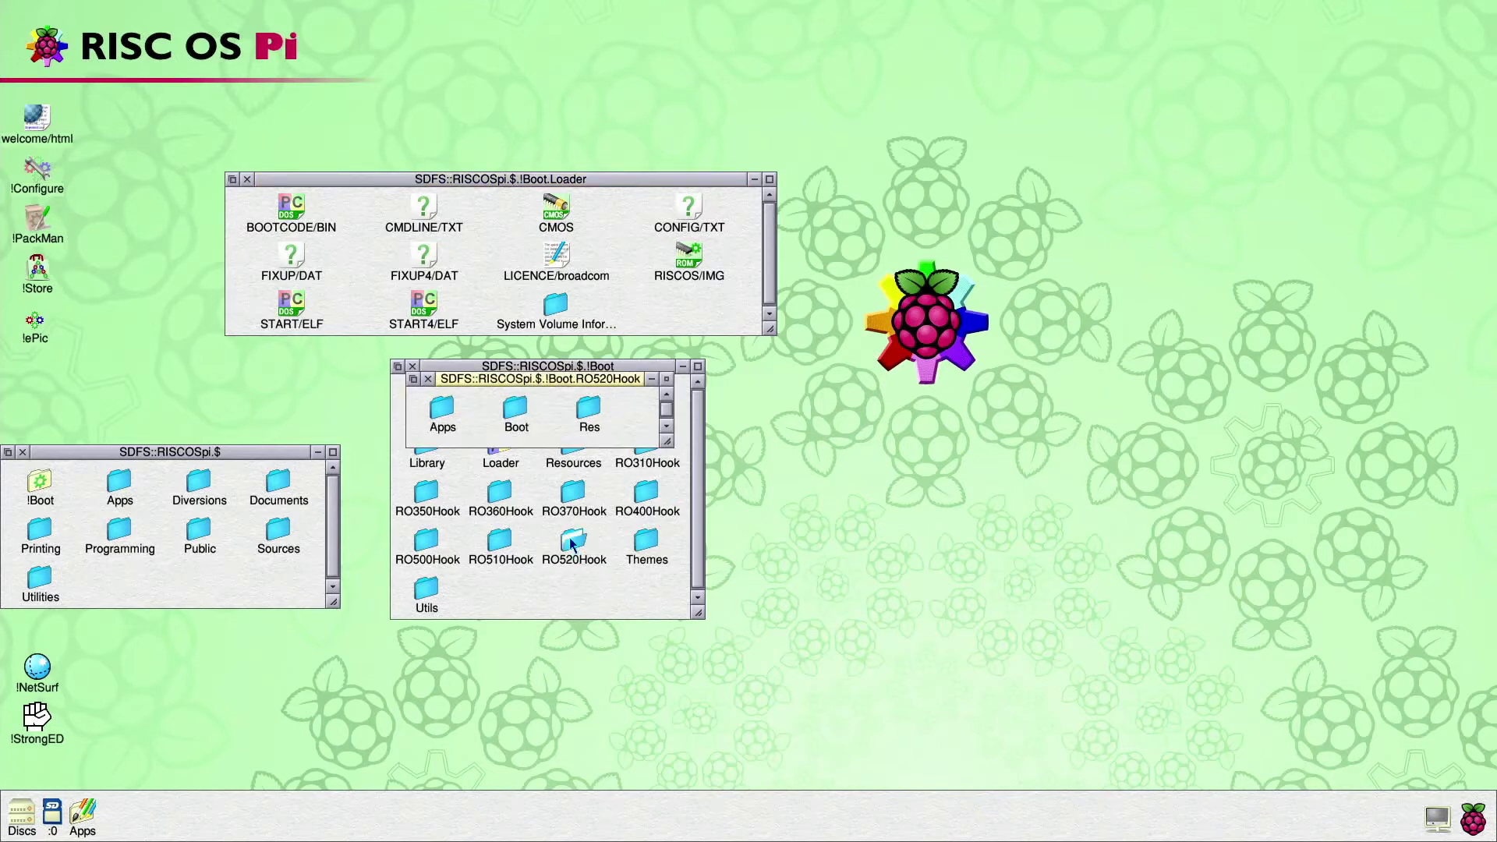
pyautogui.doubleClick(515, 412)
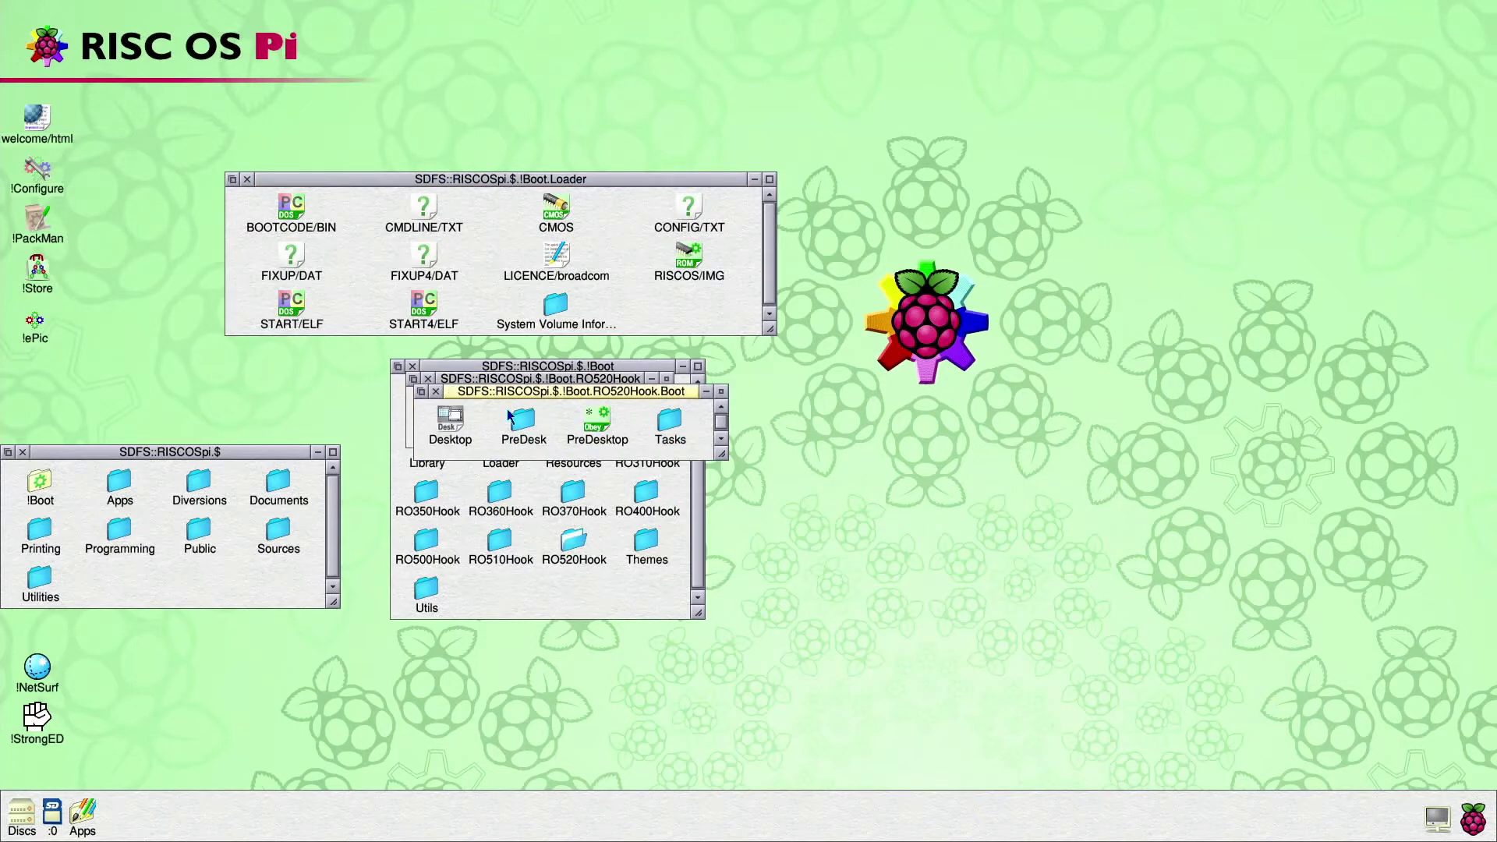
pyautogui.click(524, 423)
pyautogui.doubleClick(524, 423)
pyautogui.doubleClick(548, 489)
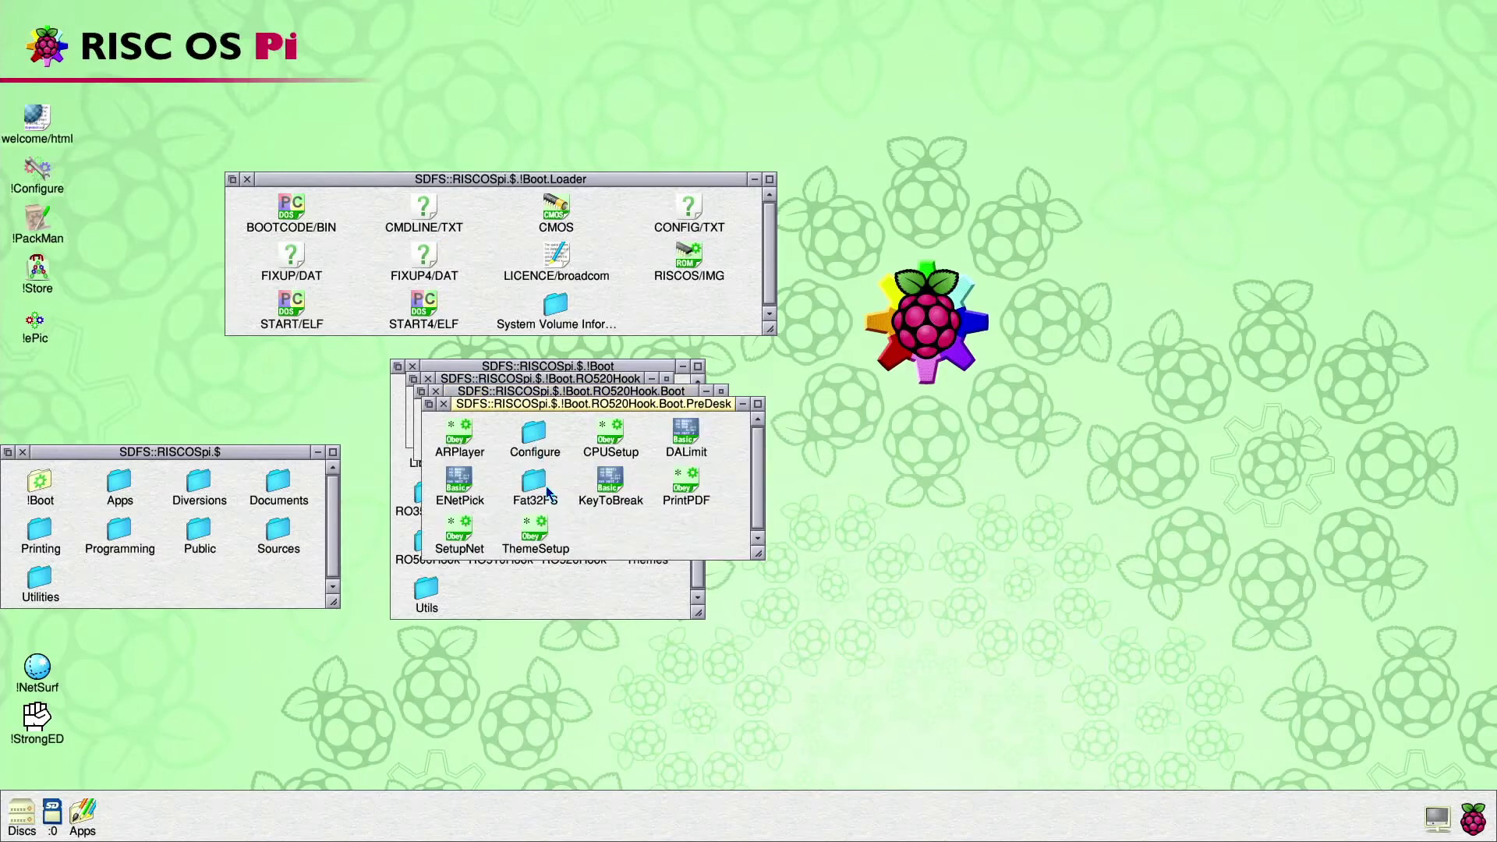
pyautogui.moveTo(546, 456); pyautogui.dragTo(664, 308)
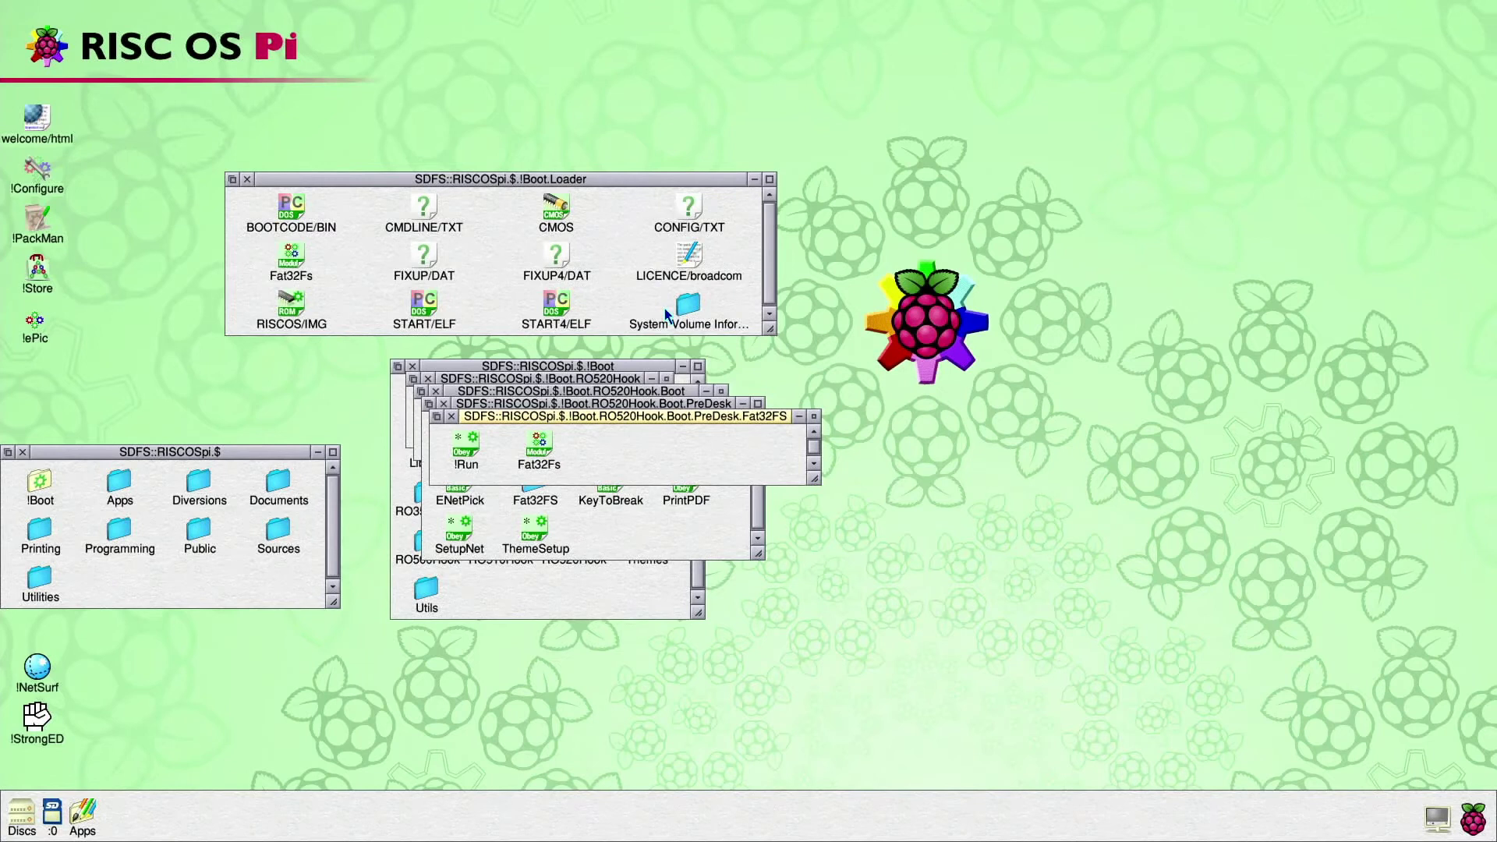
# - Close all the open folder windows and shut RISC OS down from the Task Manager
pyautogui.click(452, 417)
pyautogui.click(443, 403)
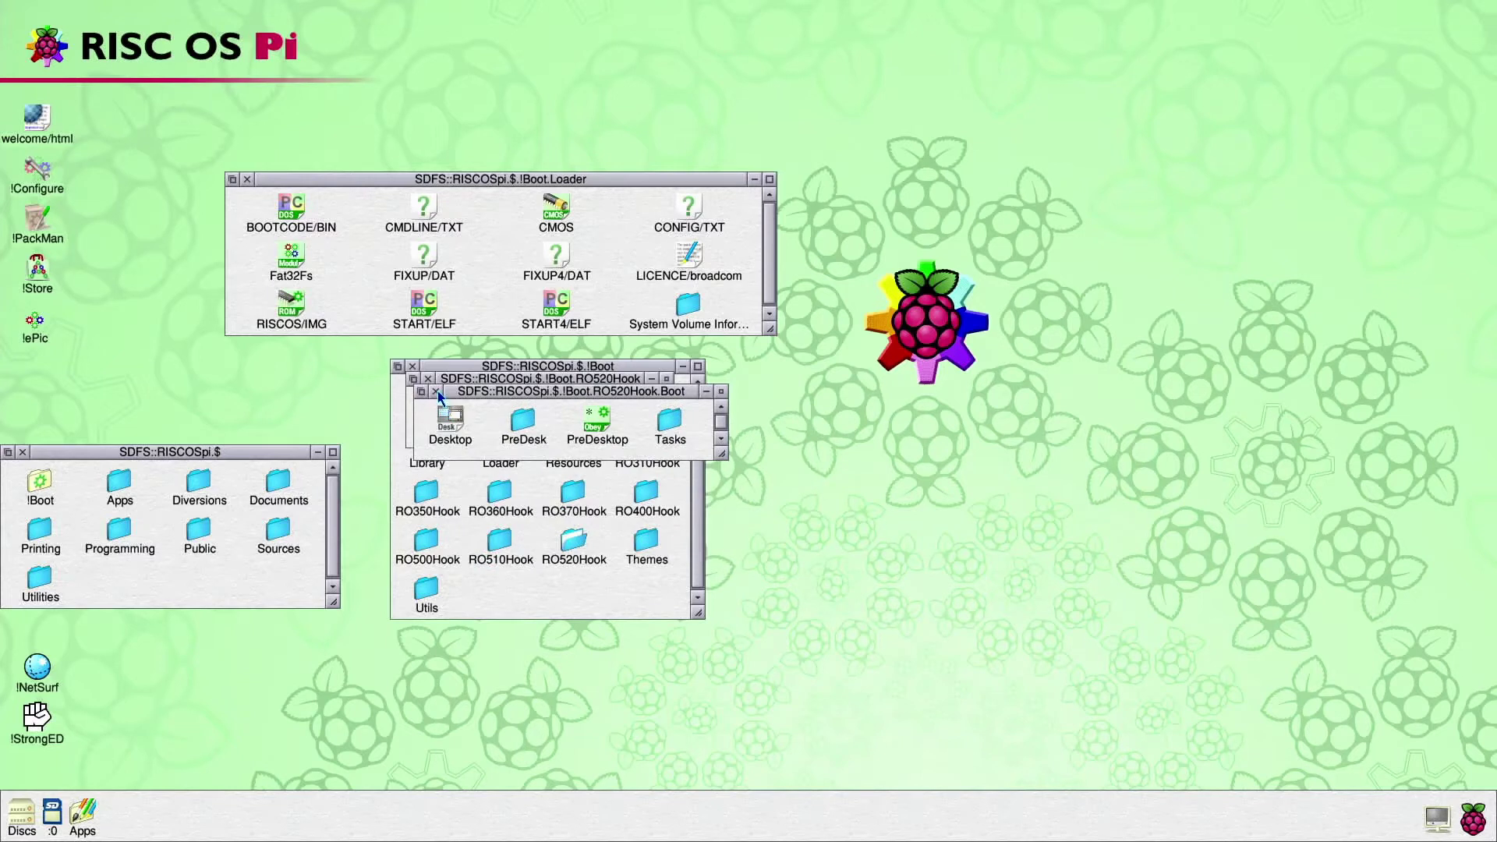
pyautogui.click(437, 391)
pyautogui.click(428, 378)
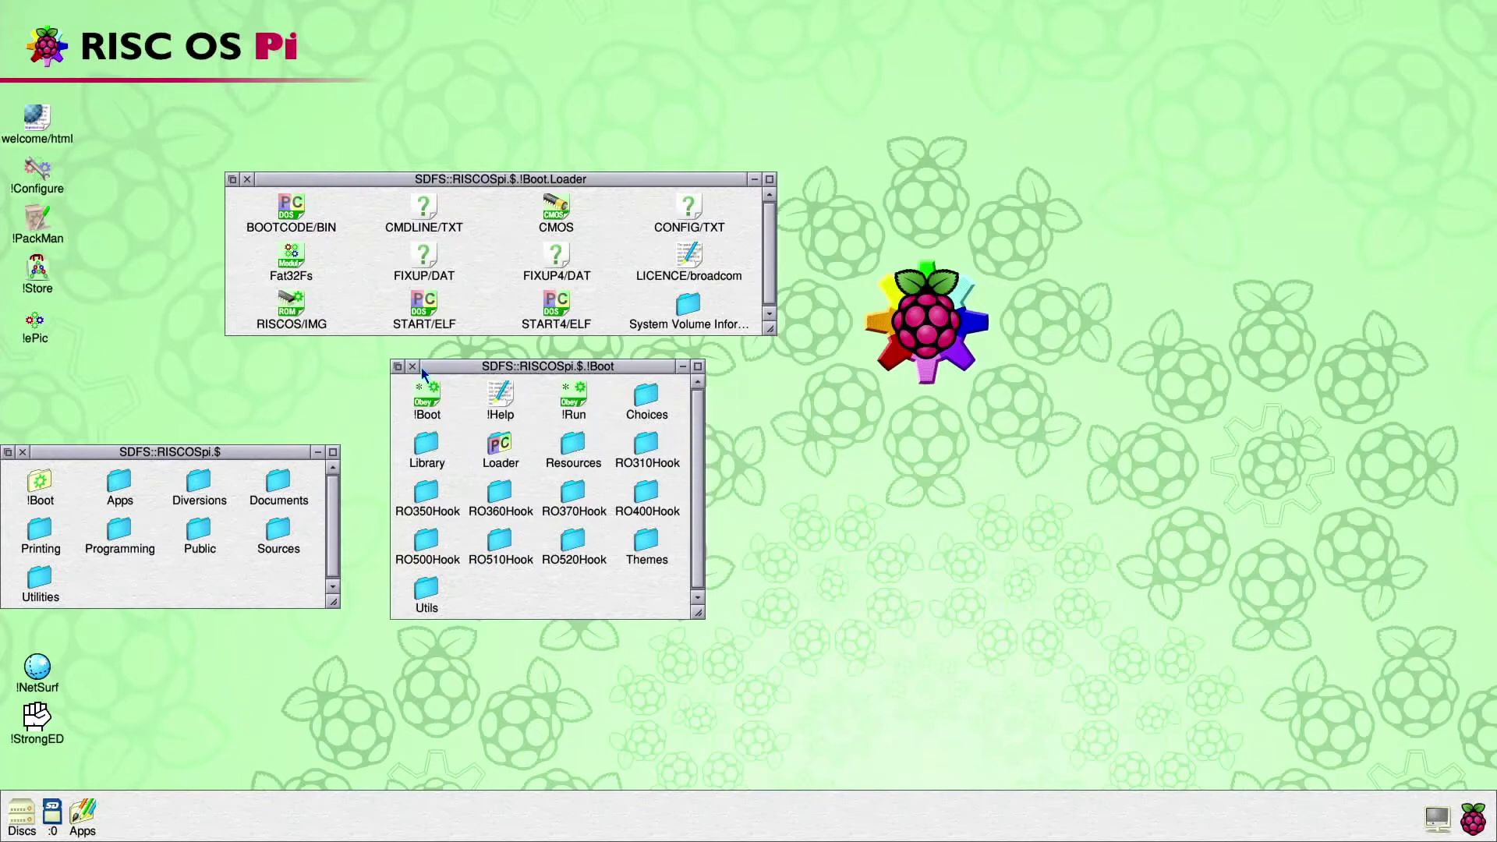
pyautogui.click(414, 367)
pyautogui.click(248, 180)
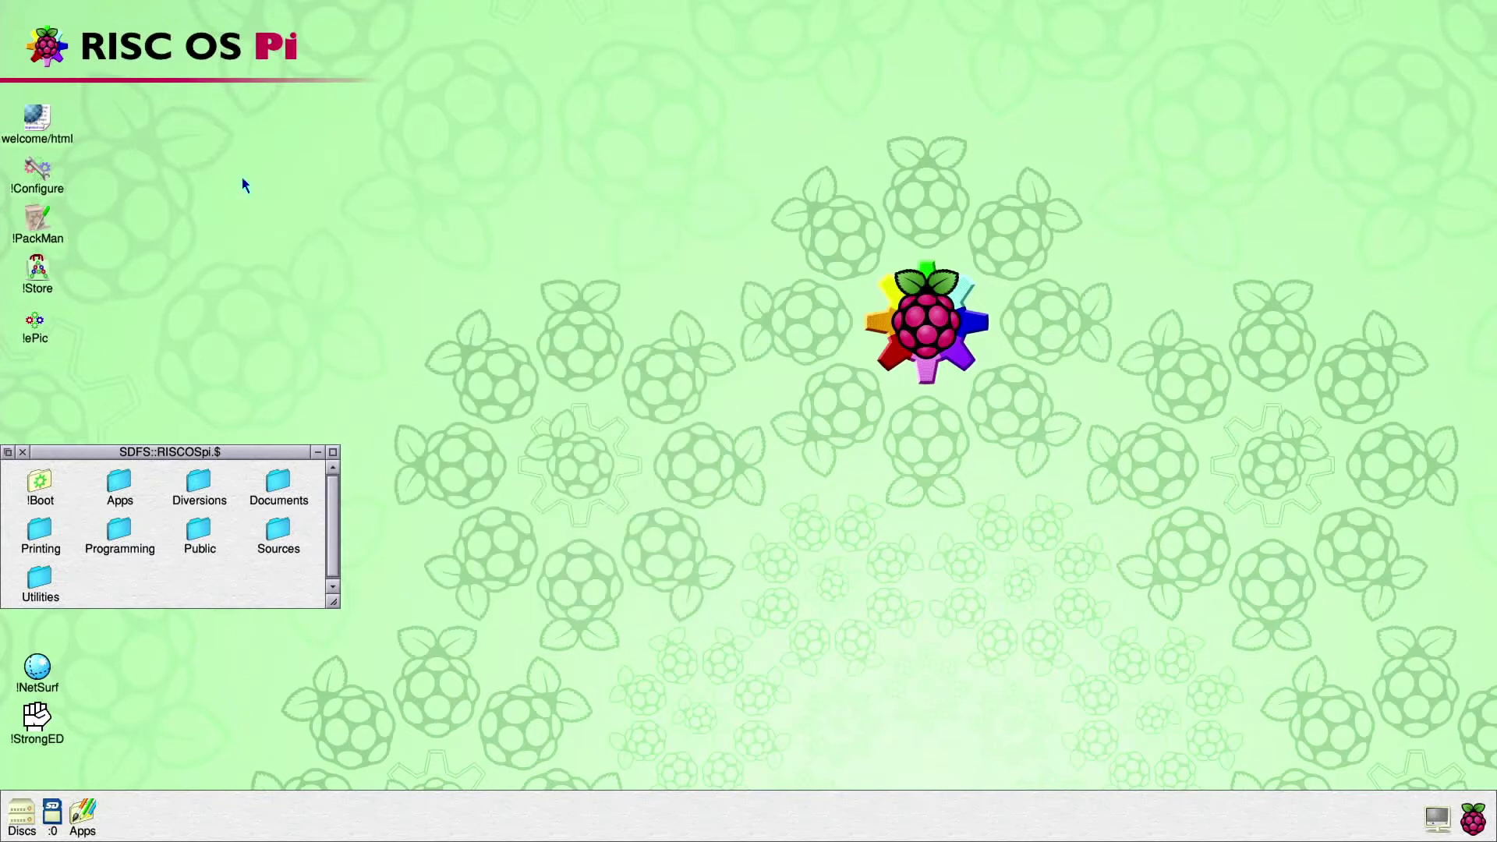
pyautogui.click(23, 453)
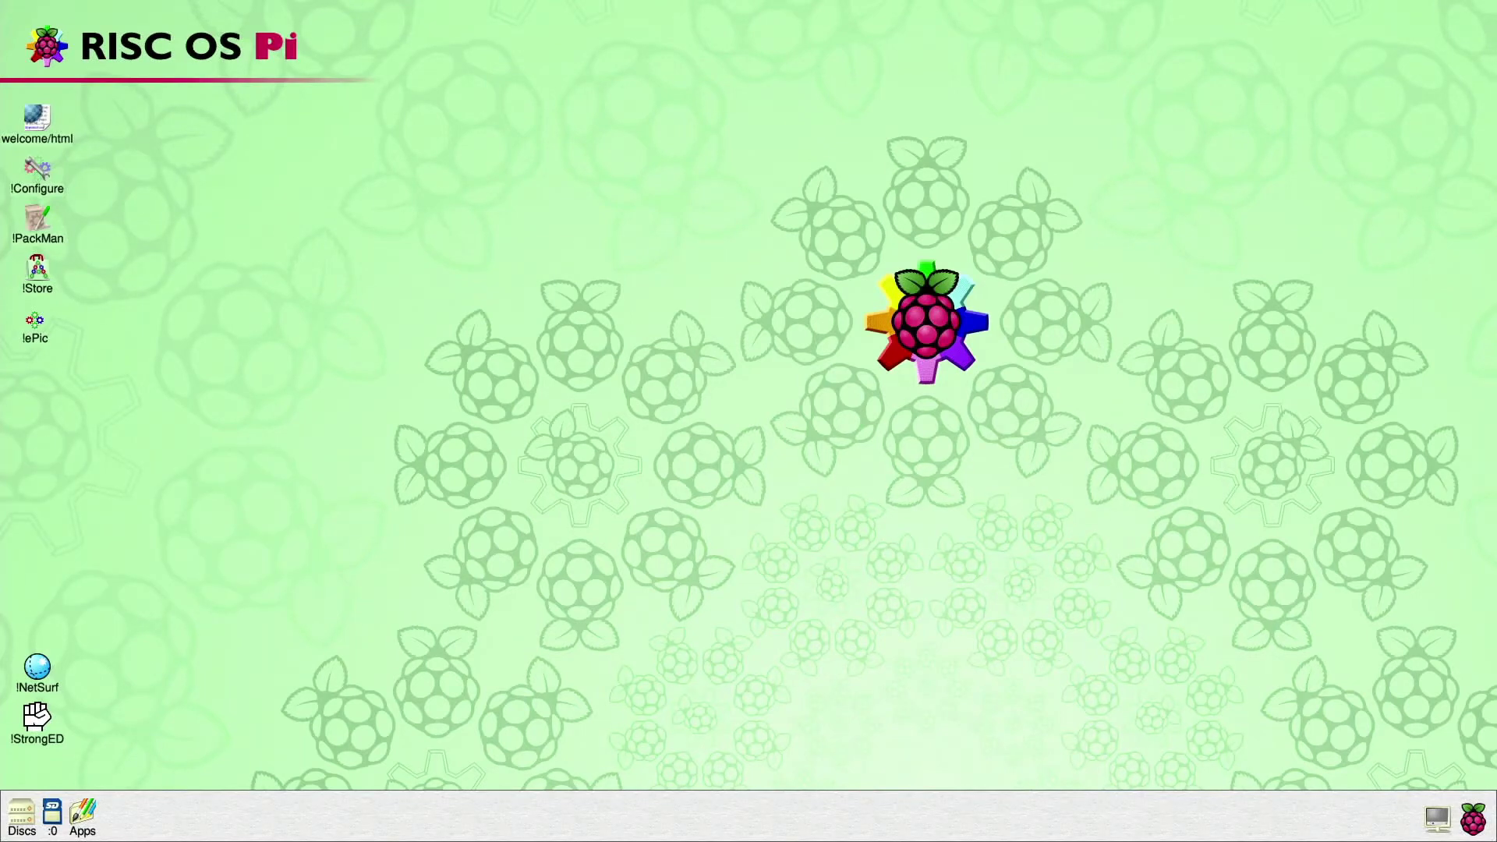
pyautogui.click(1470, 817)
pyautogui.middleClick(1470, 818)
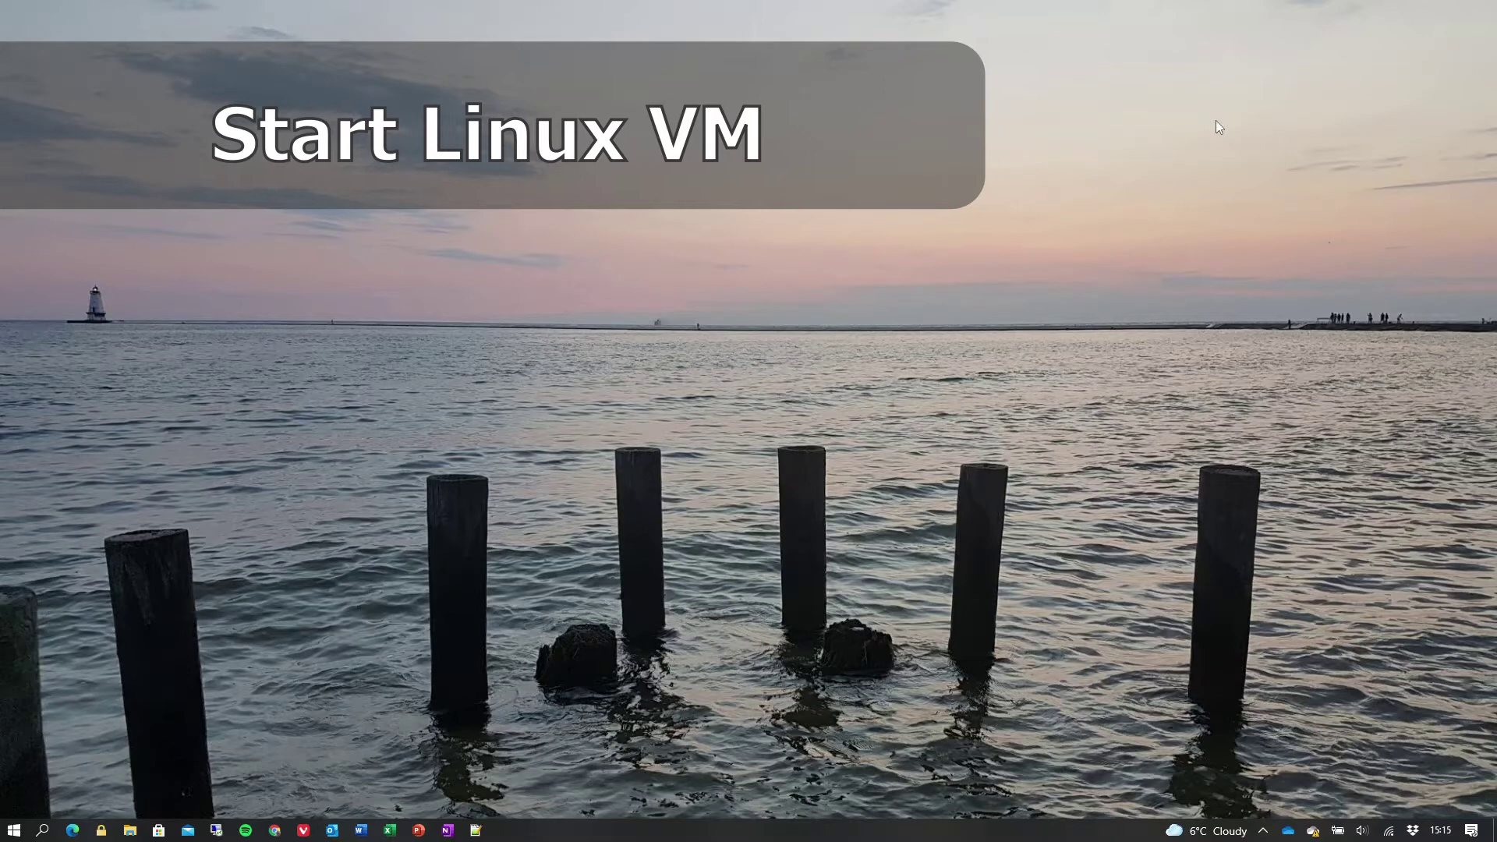
# - Launch VirtualBox and open the Slax machine's USB settings
pyautogui.press('super')
pyautogui.write('virt')
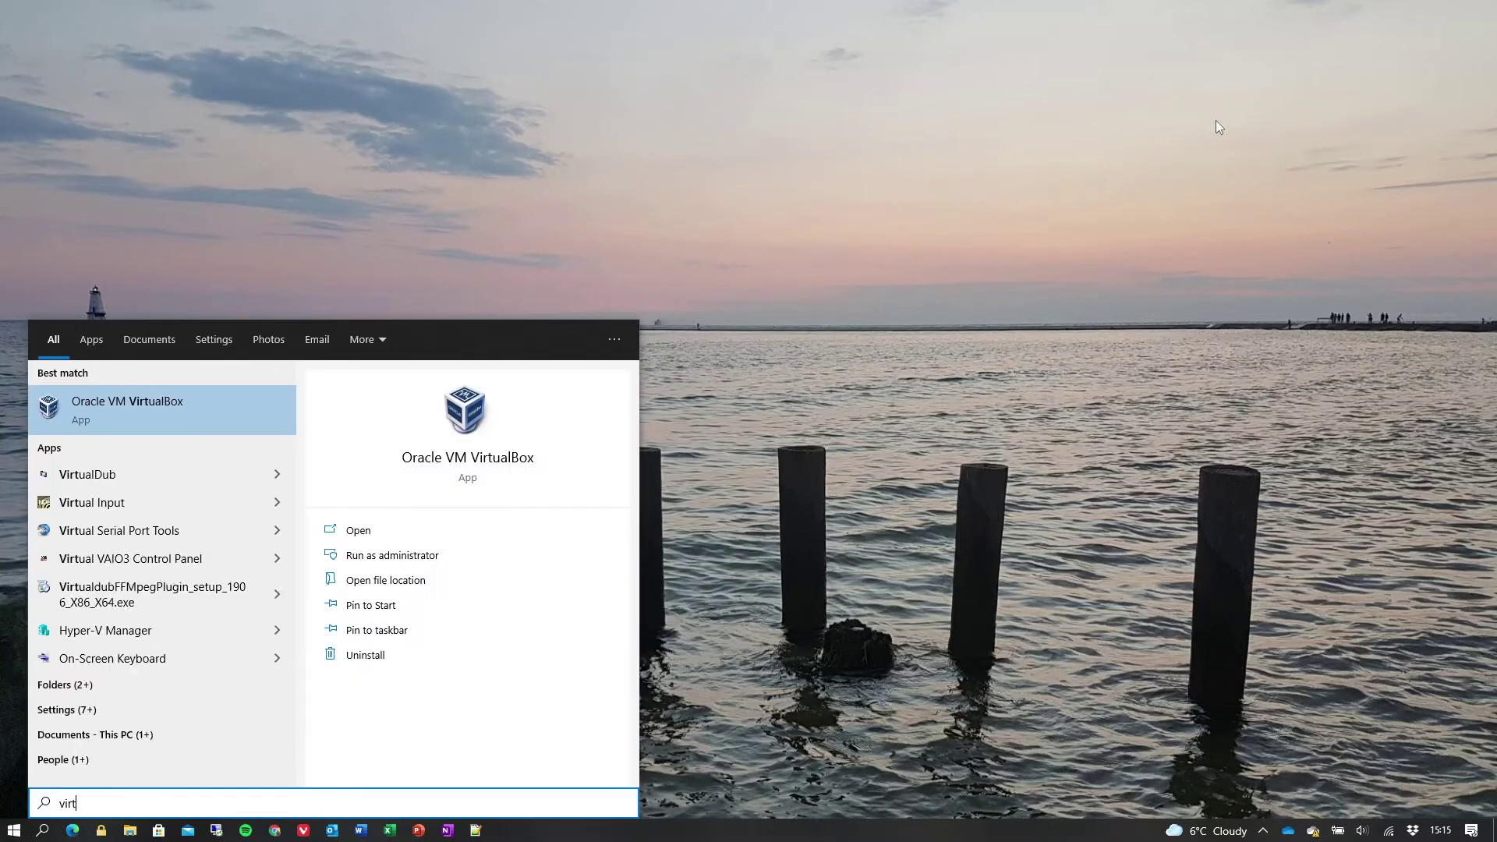
pyautogui.press('Return')
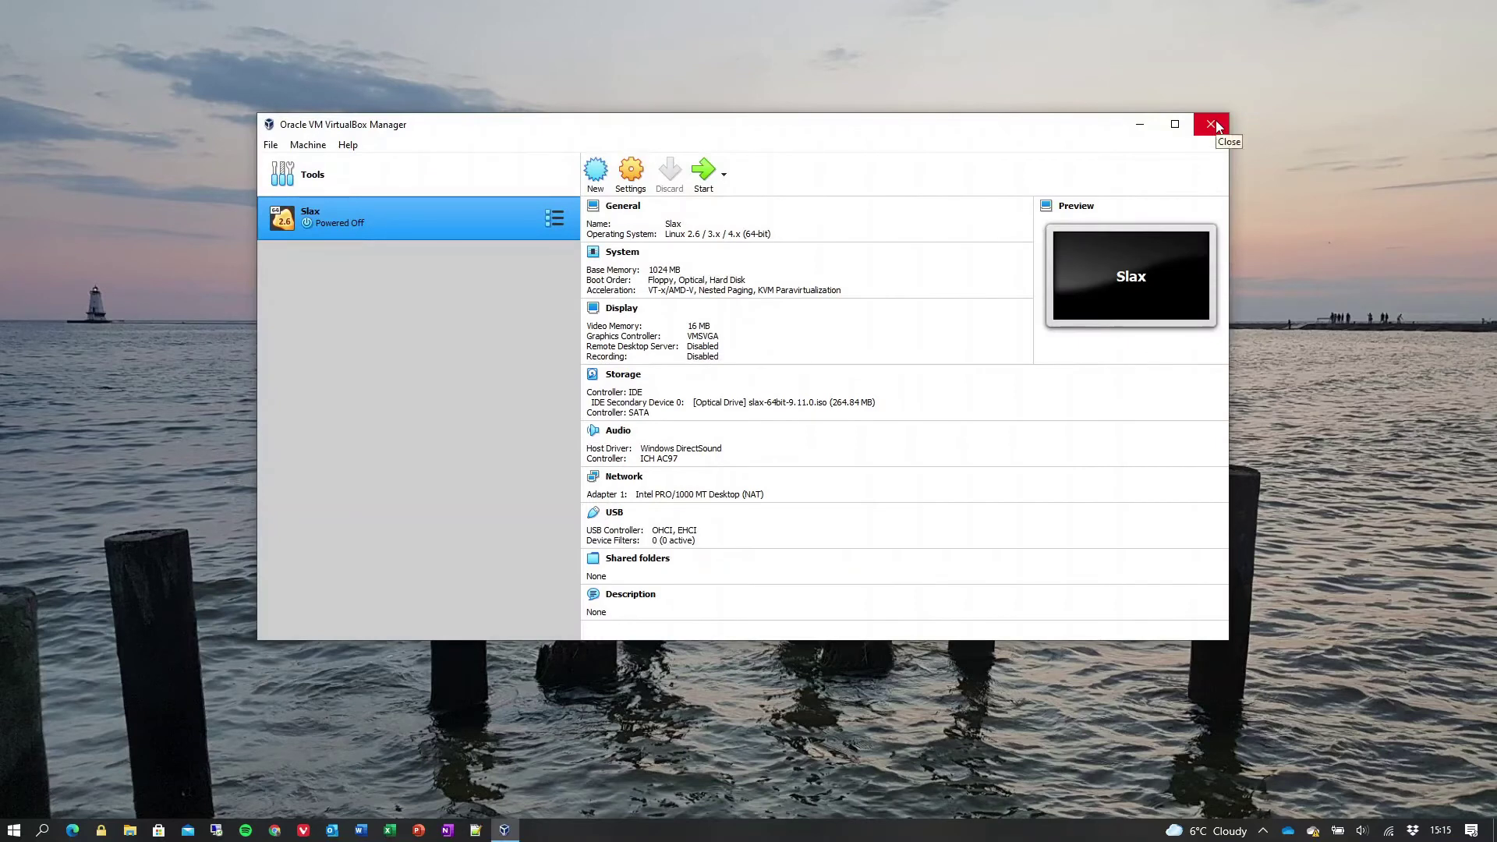
pyautogui.click(615, 513)
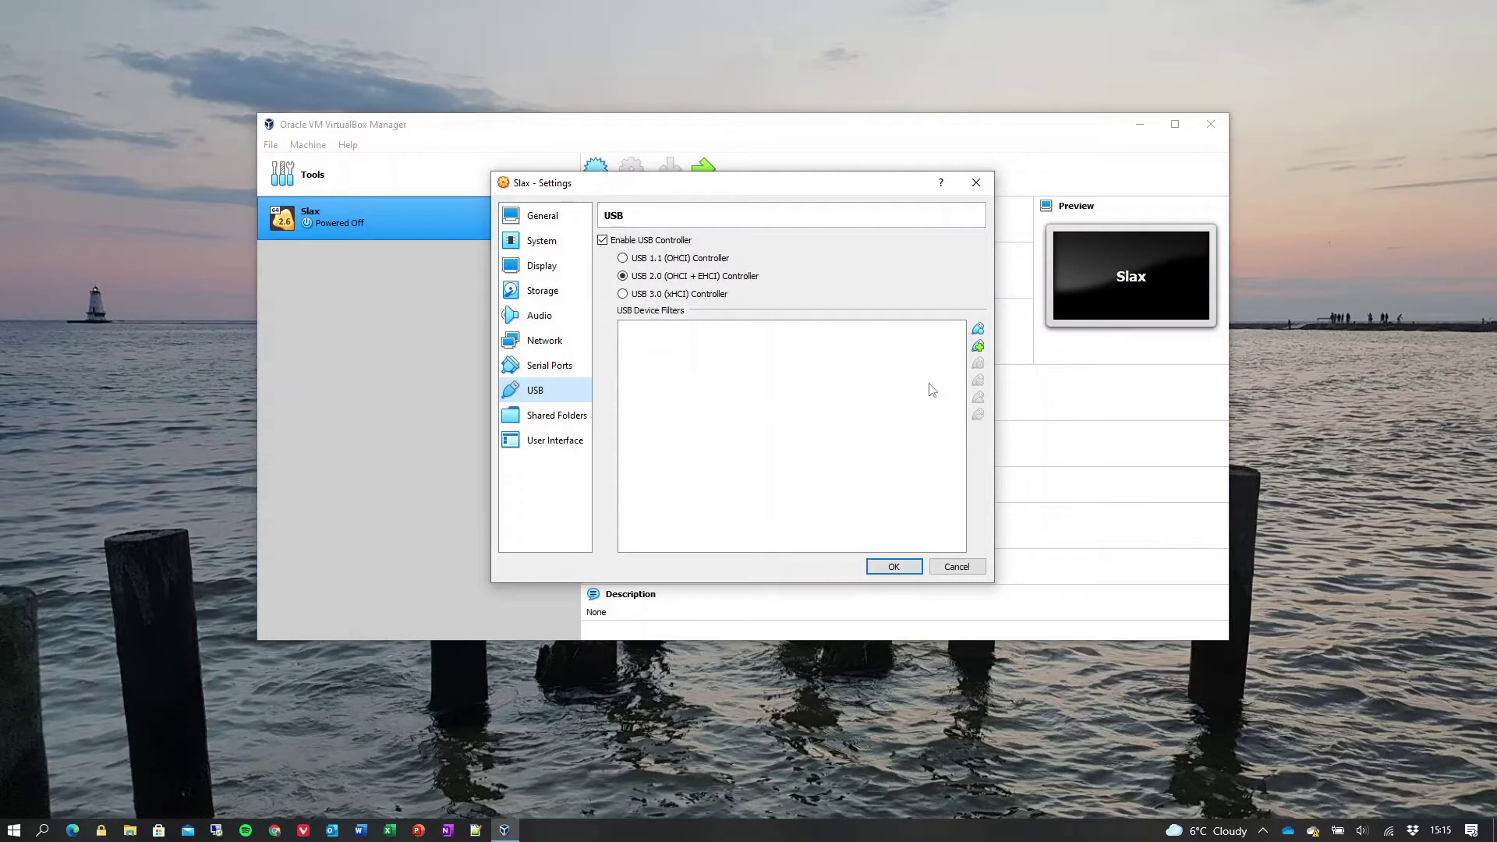
# - Dismiss the drive F format prompt, access error and PiBoot window
pyautogui.click(978, 346)
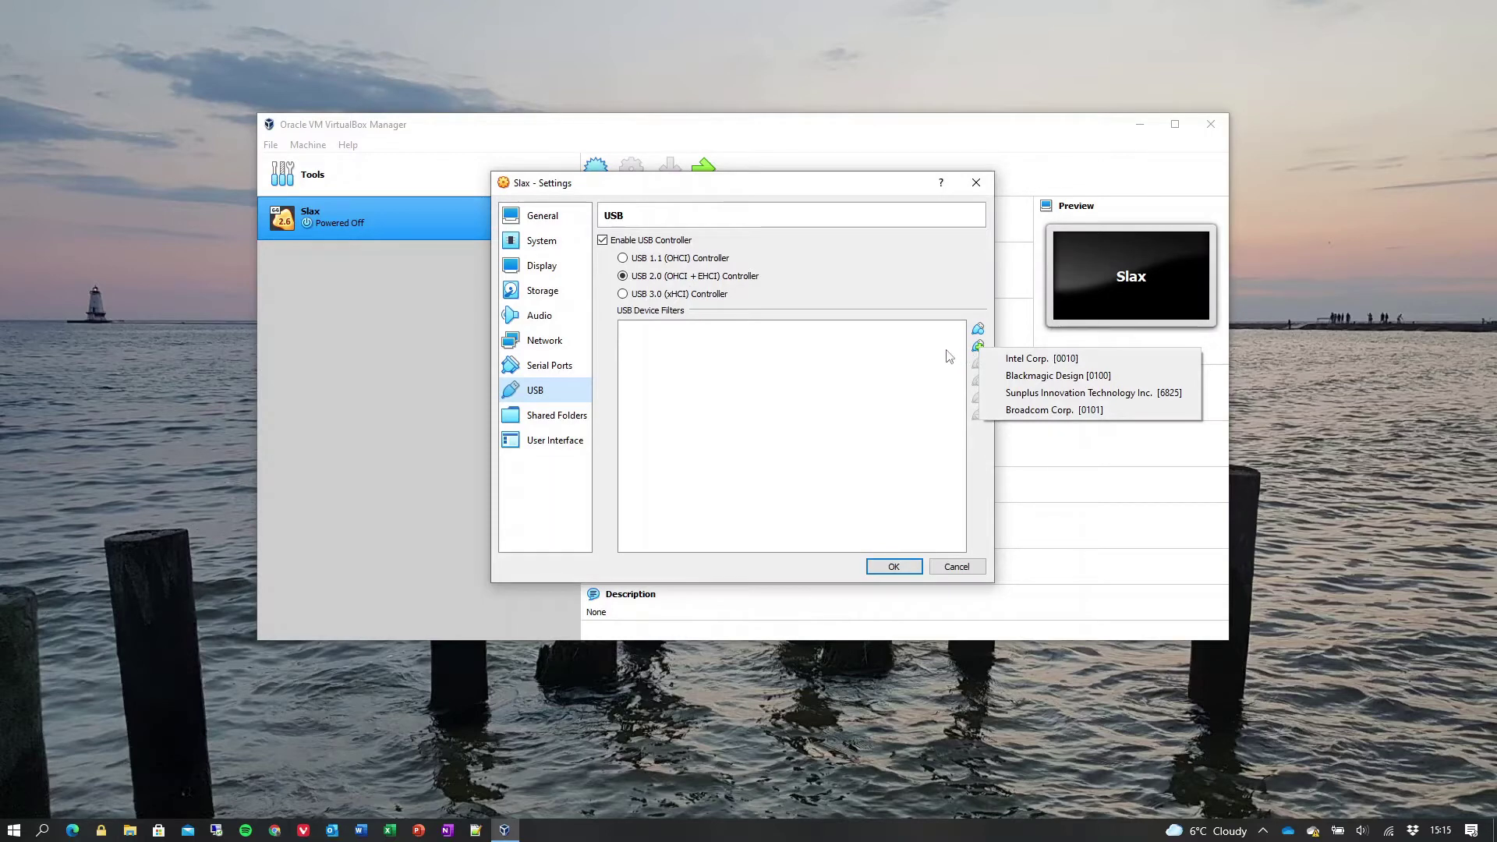
pyautogui.click(949, 356)
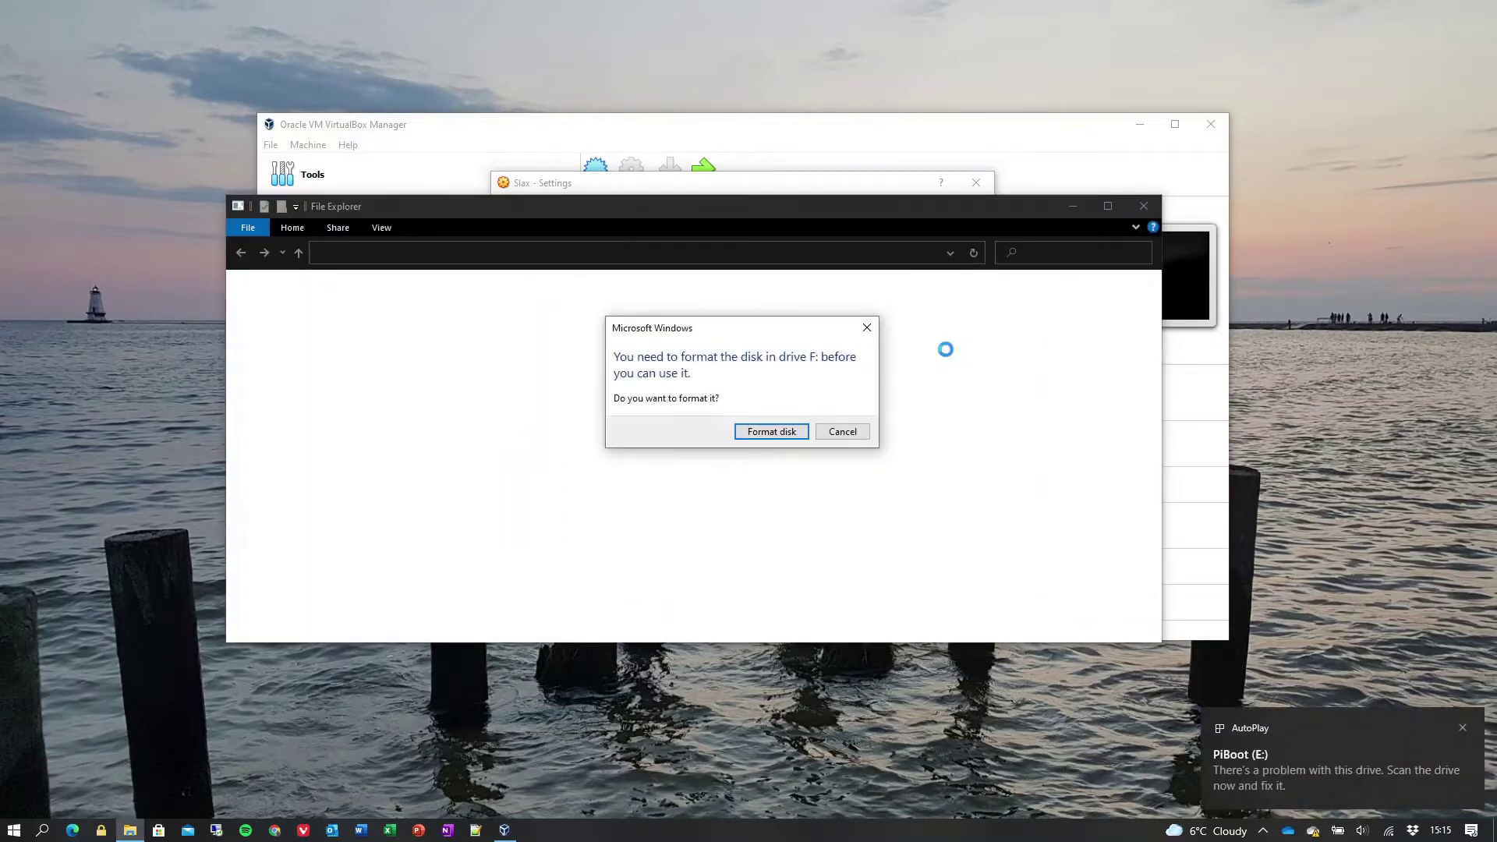
pyautogui.click(834, 433)
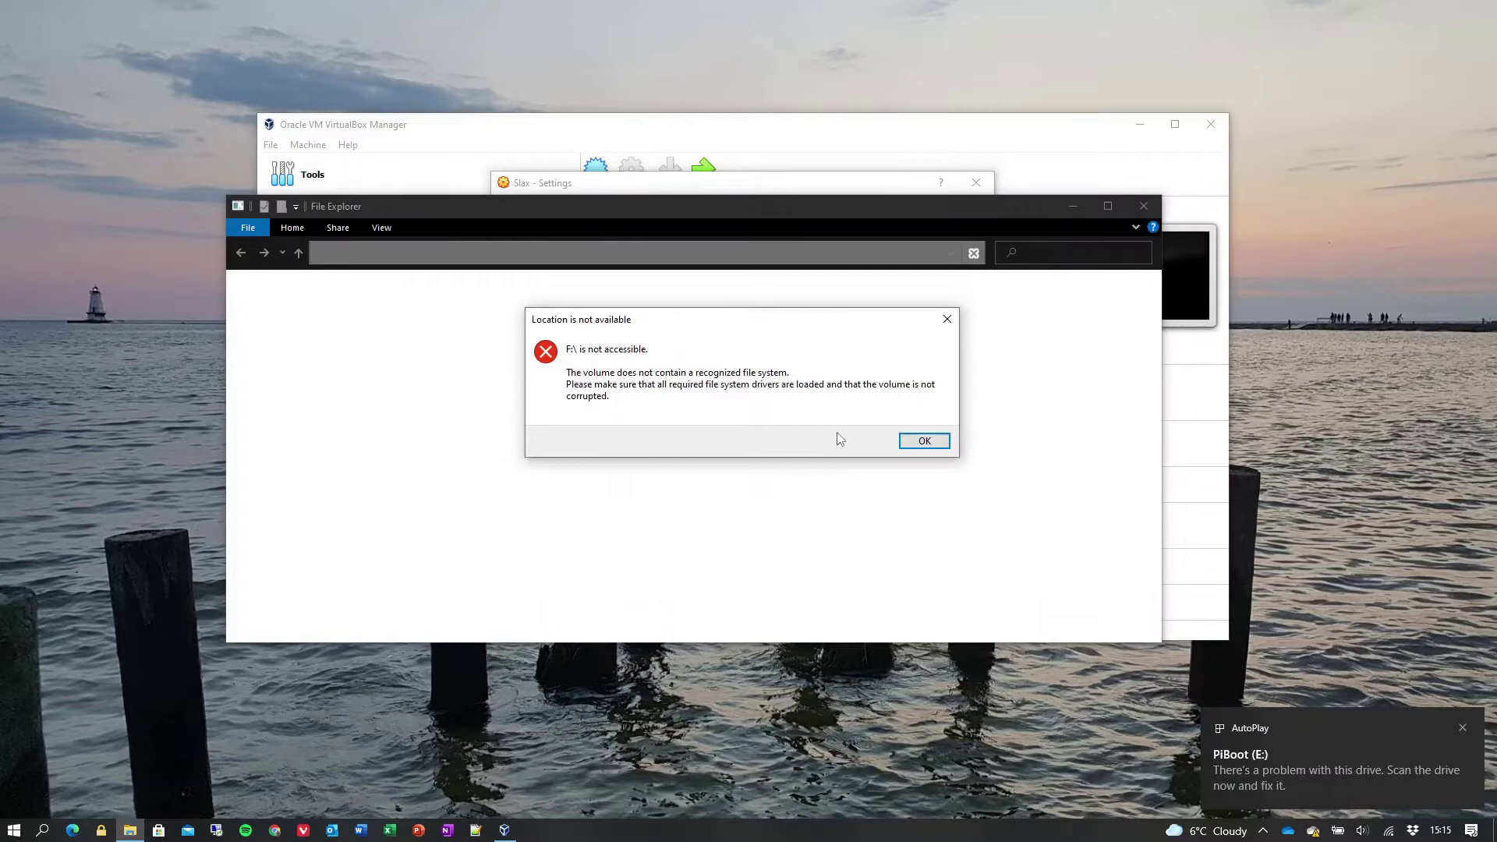
pyautogui.click(923, 442)
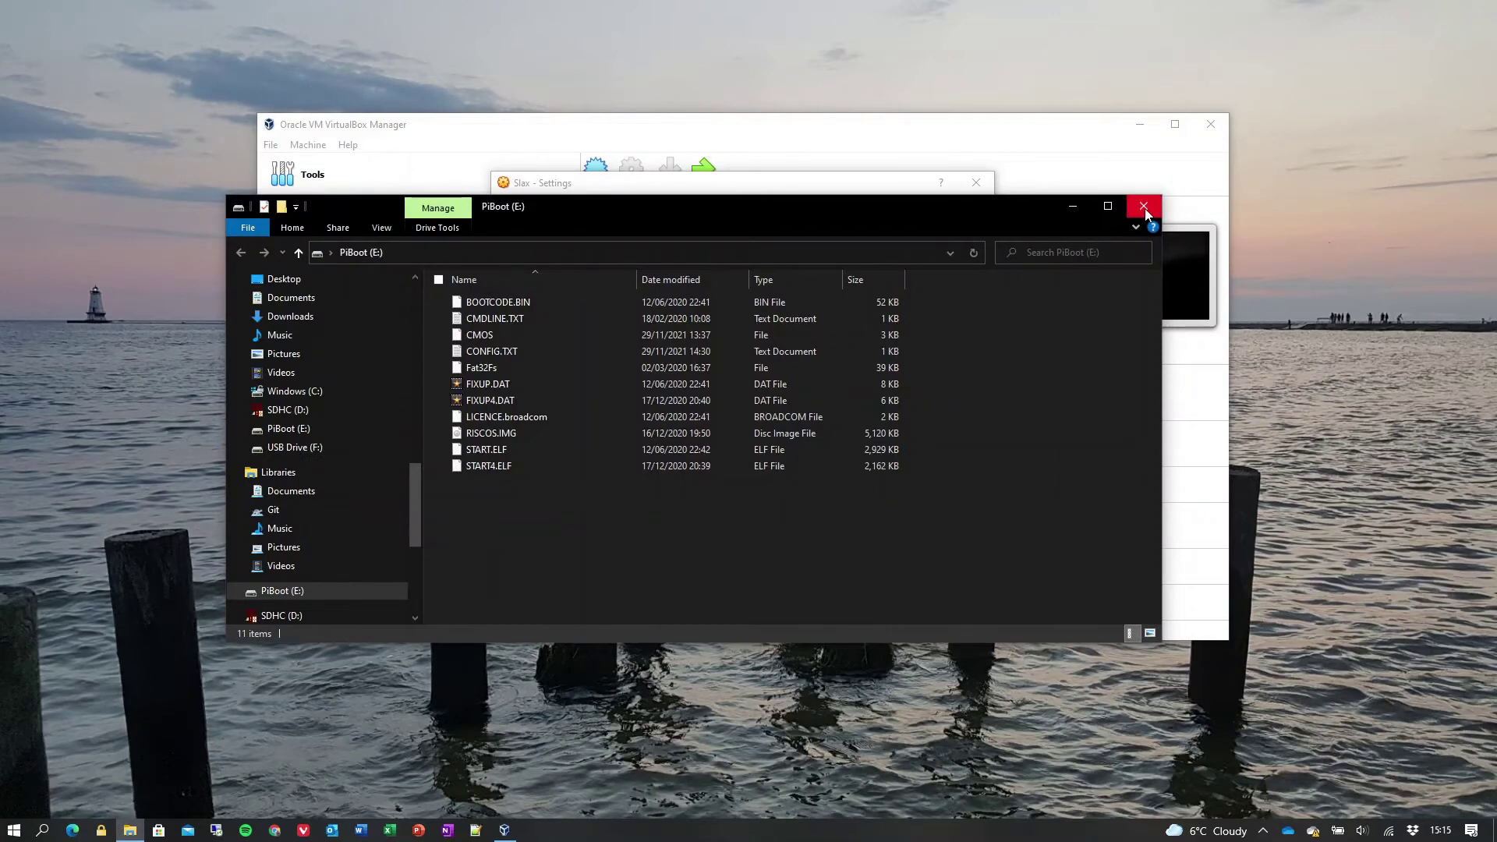
pyautogui.click(1143, 208)
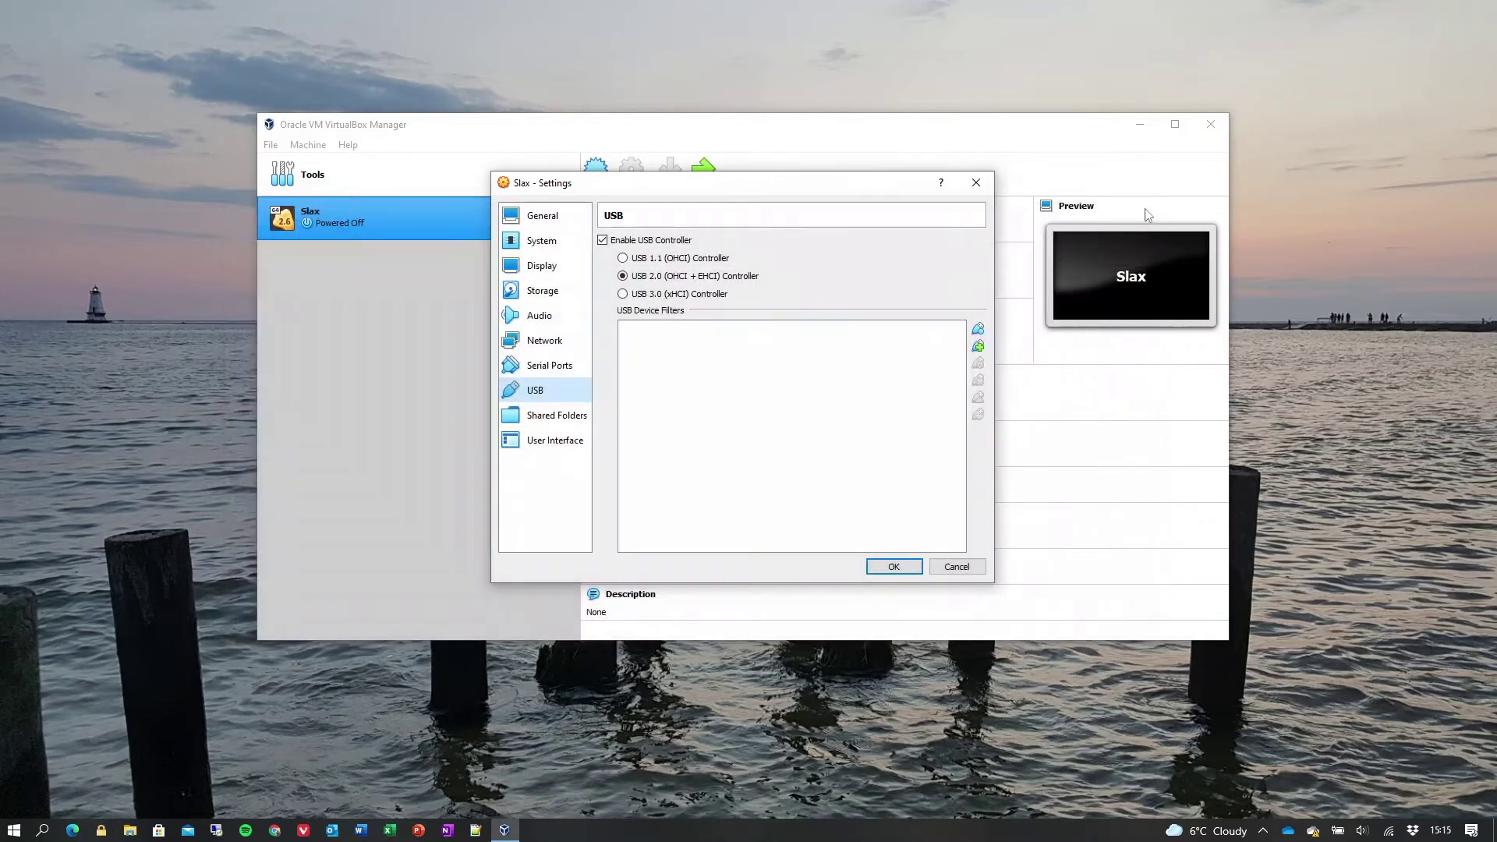
# - Add the SanDisk SDDR-113 reader as a Slax USB filter and start the machine
pyautogui.click(978, 347)
pyautogui.click(1039, 425)
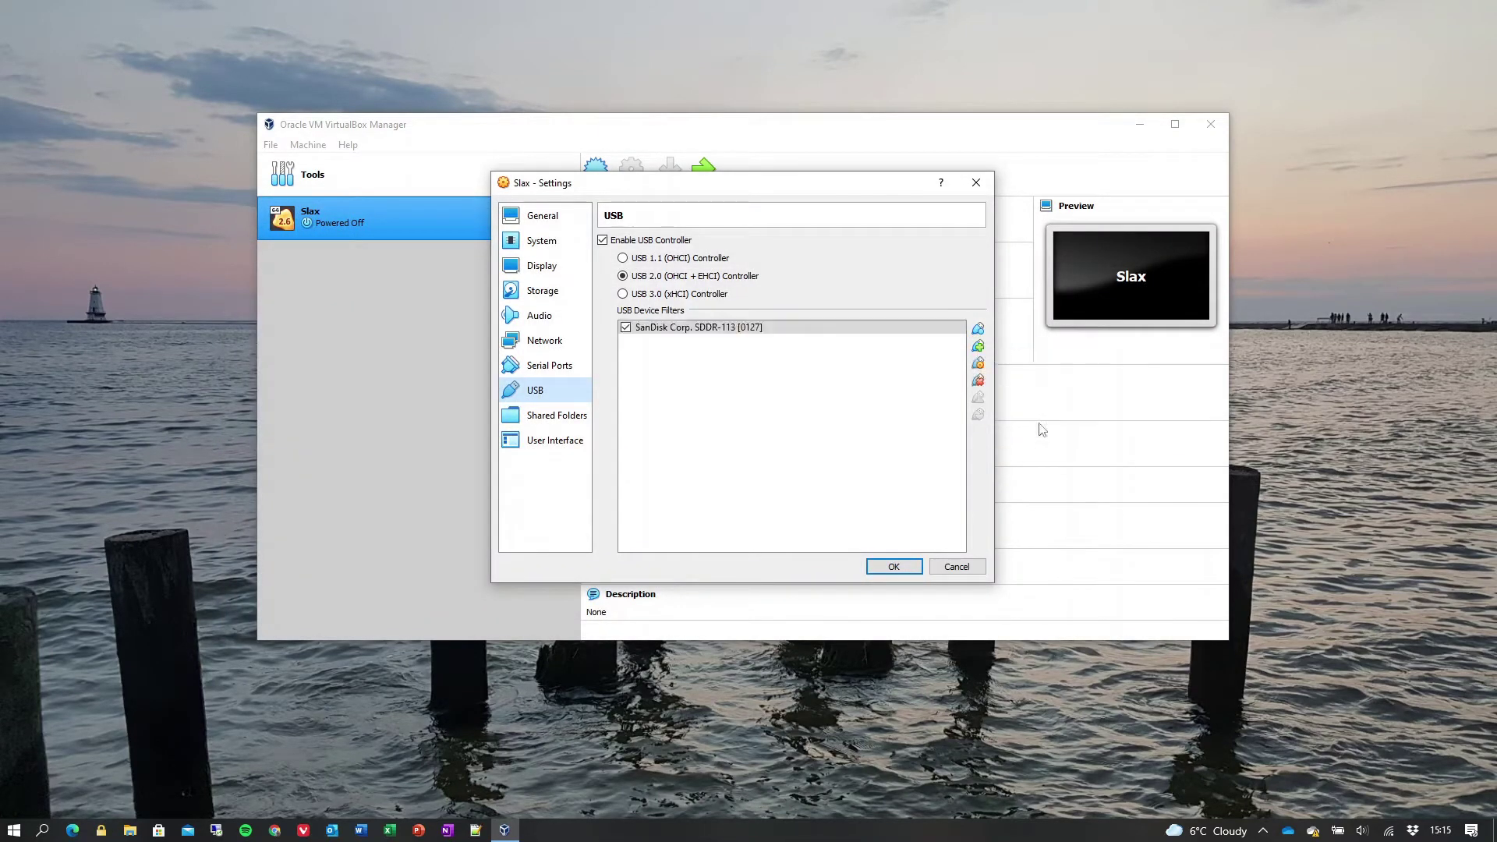
pyautogui.click(909, 569)
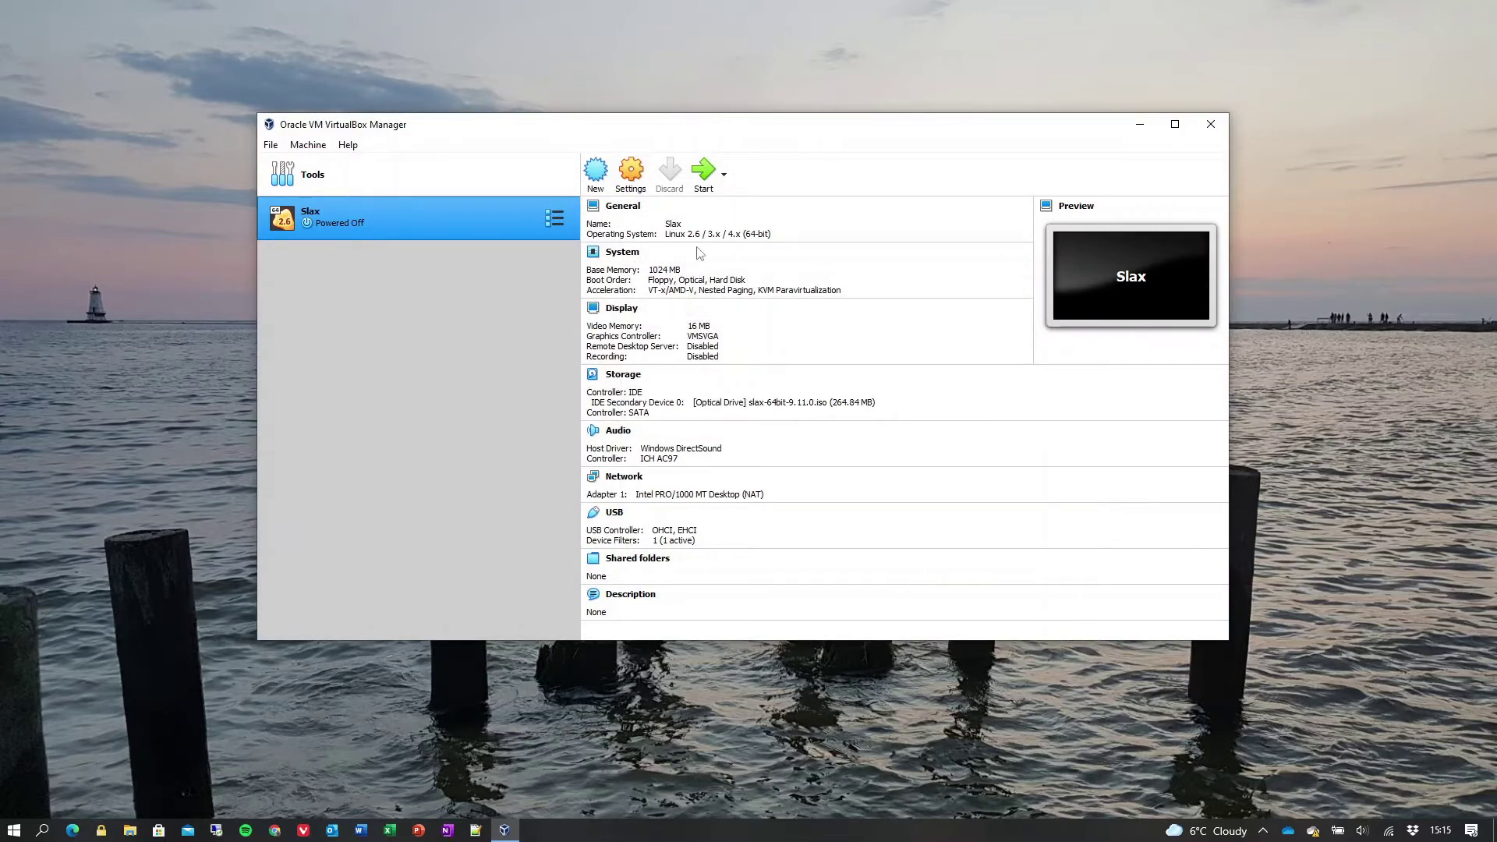
pyautogui.click(703, 173)
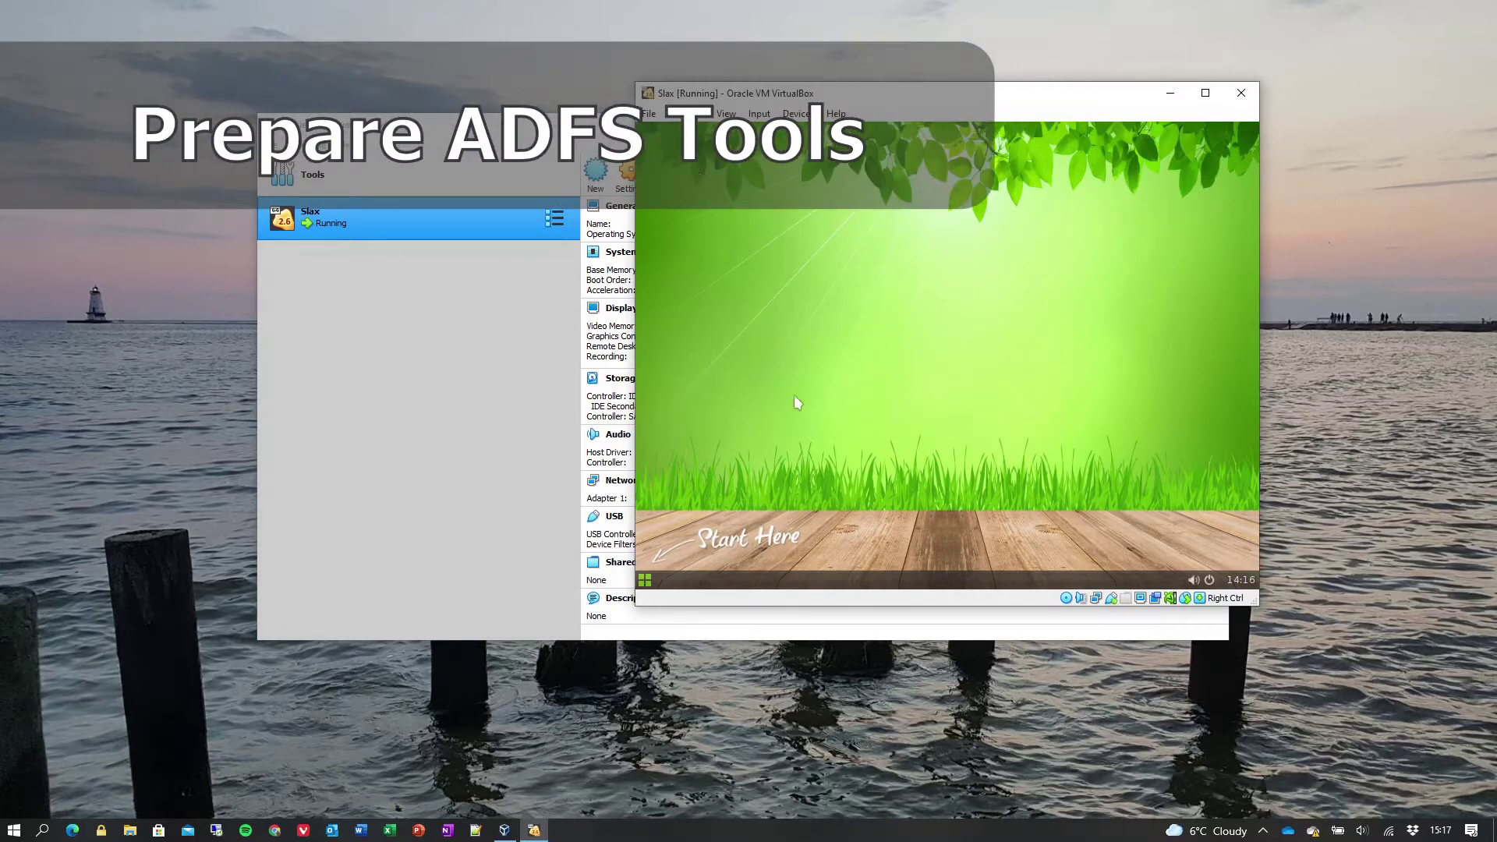
# - Open a terminal from the Slax Start Here launcher
pyautogui.click(645, 580)
pyautogui.click(762, 311)
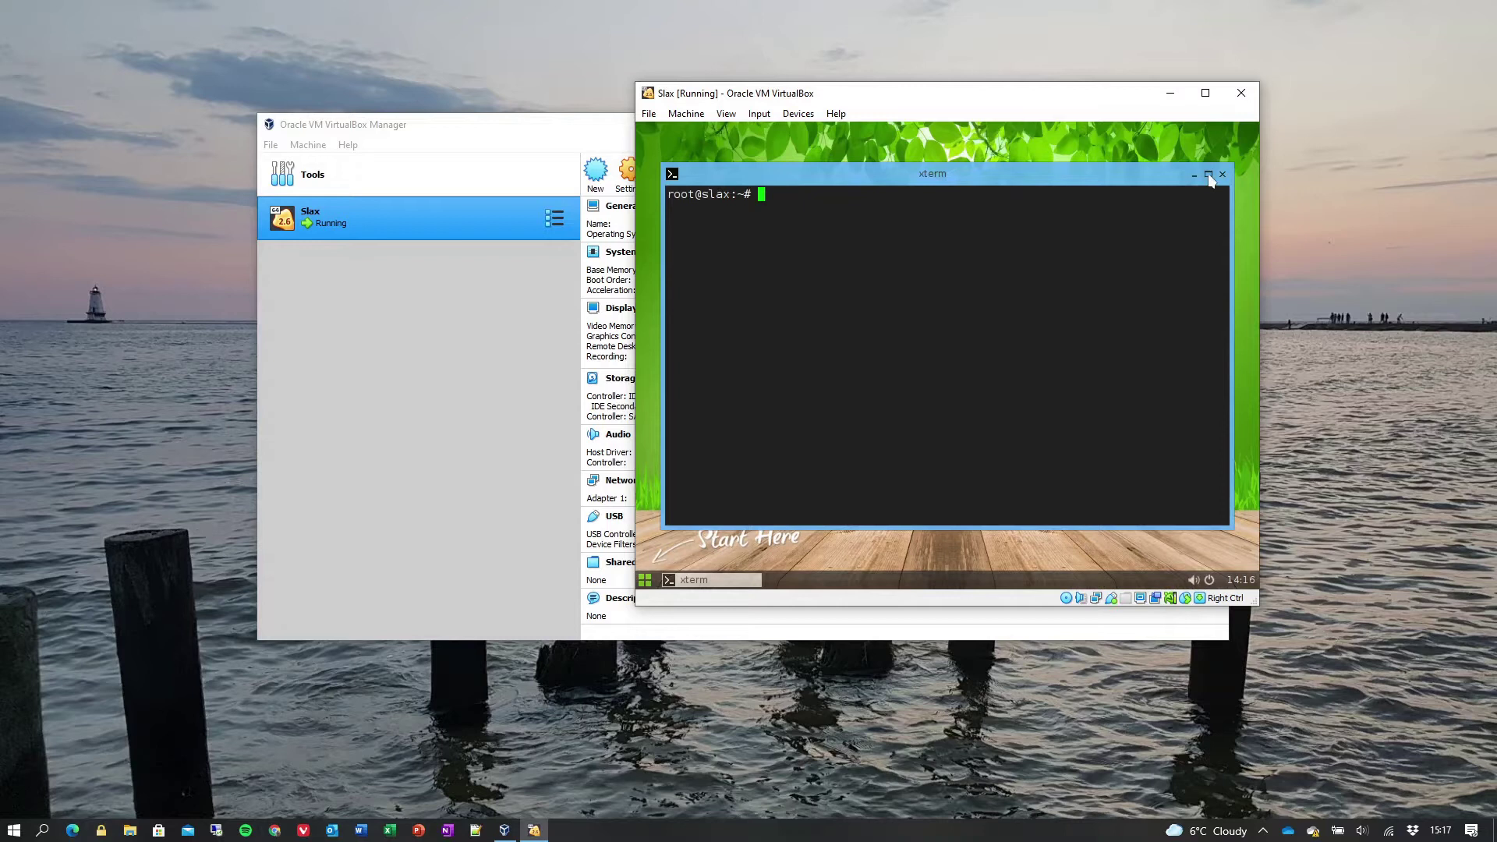
# - Maximize xterm and switch the keyboard layout with setxkbmap -layout gb
pyautogui.click(1207, 173)
pyautogui.write('set')
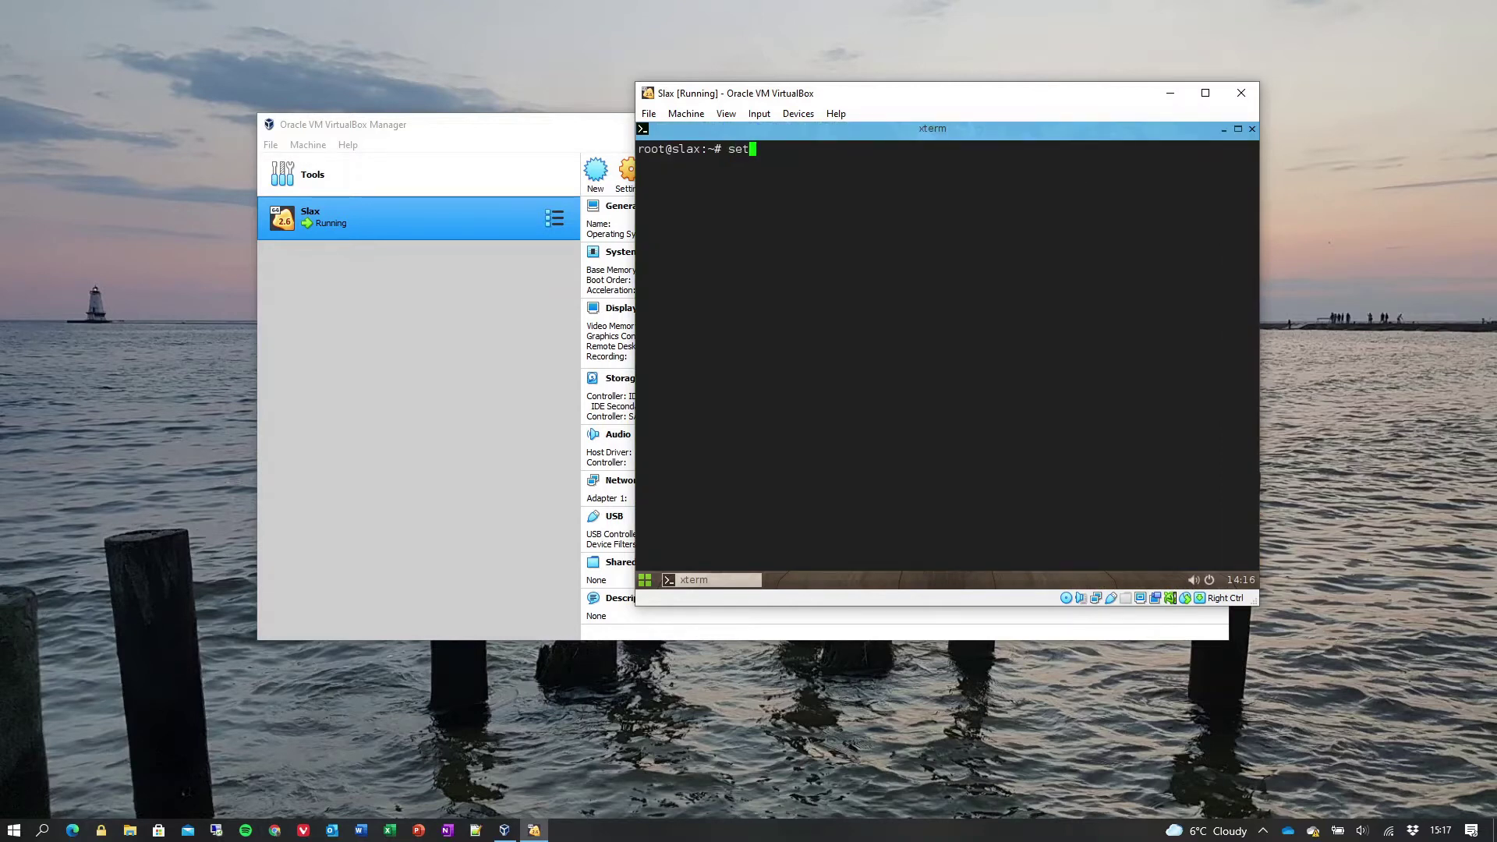
pyautogui.write('xkbmap')
pyautogui.write(' -layout gb')
pyautogui.press('Return')
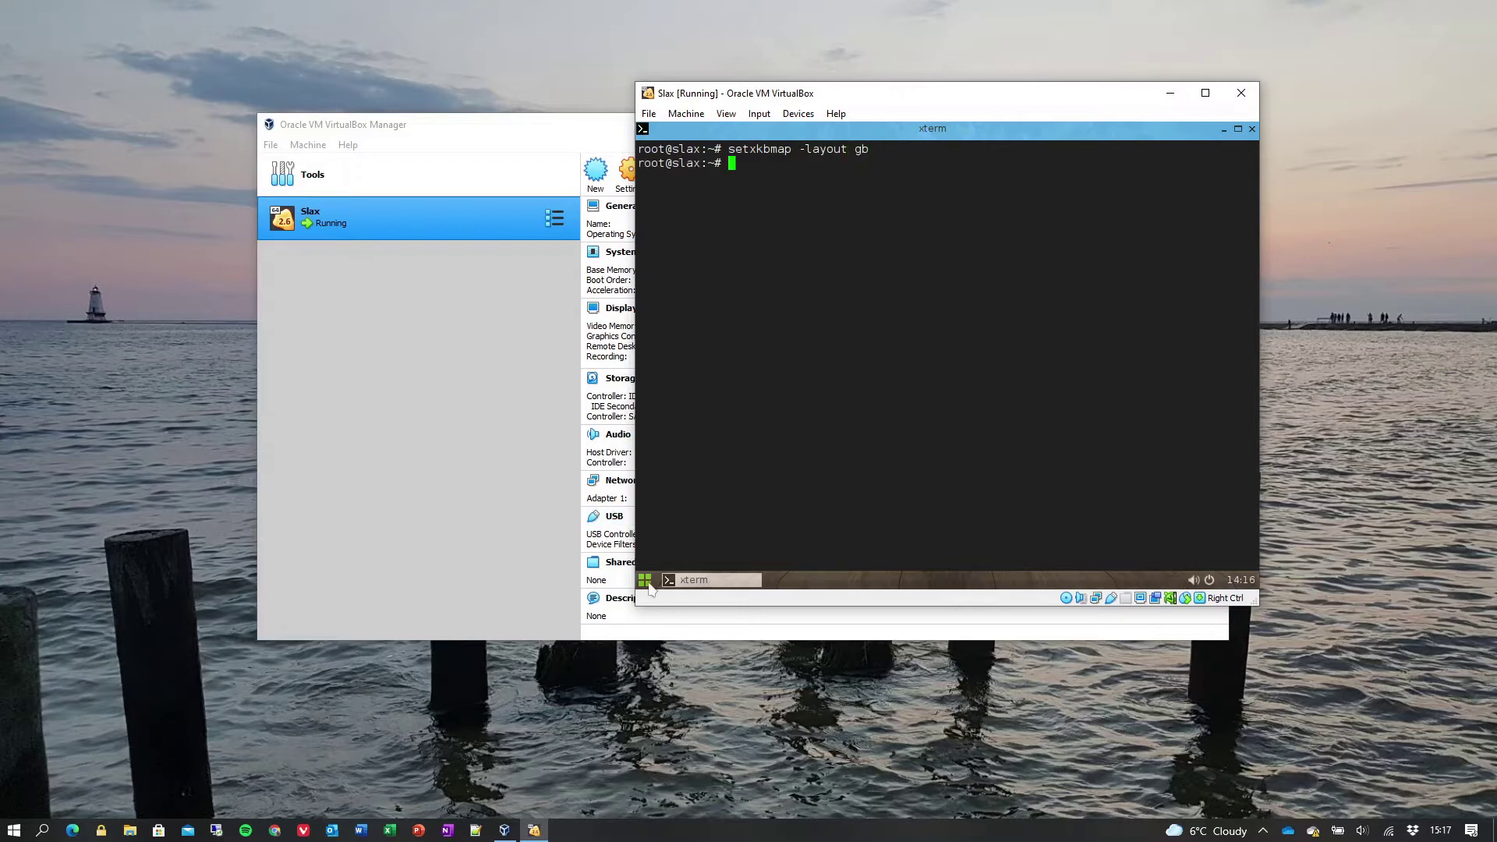
# - Browse the sda1 drive in the File Manager, then close it
pyautogui.click(645, 581)
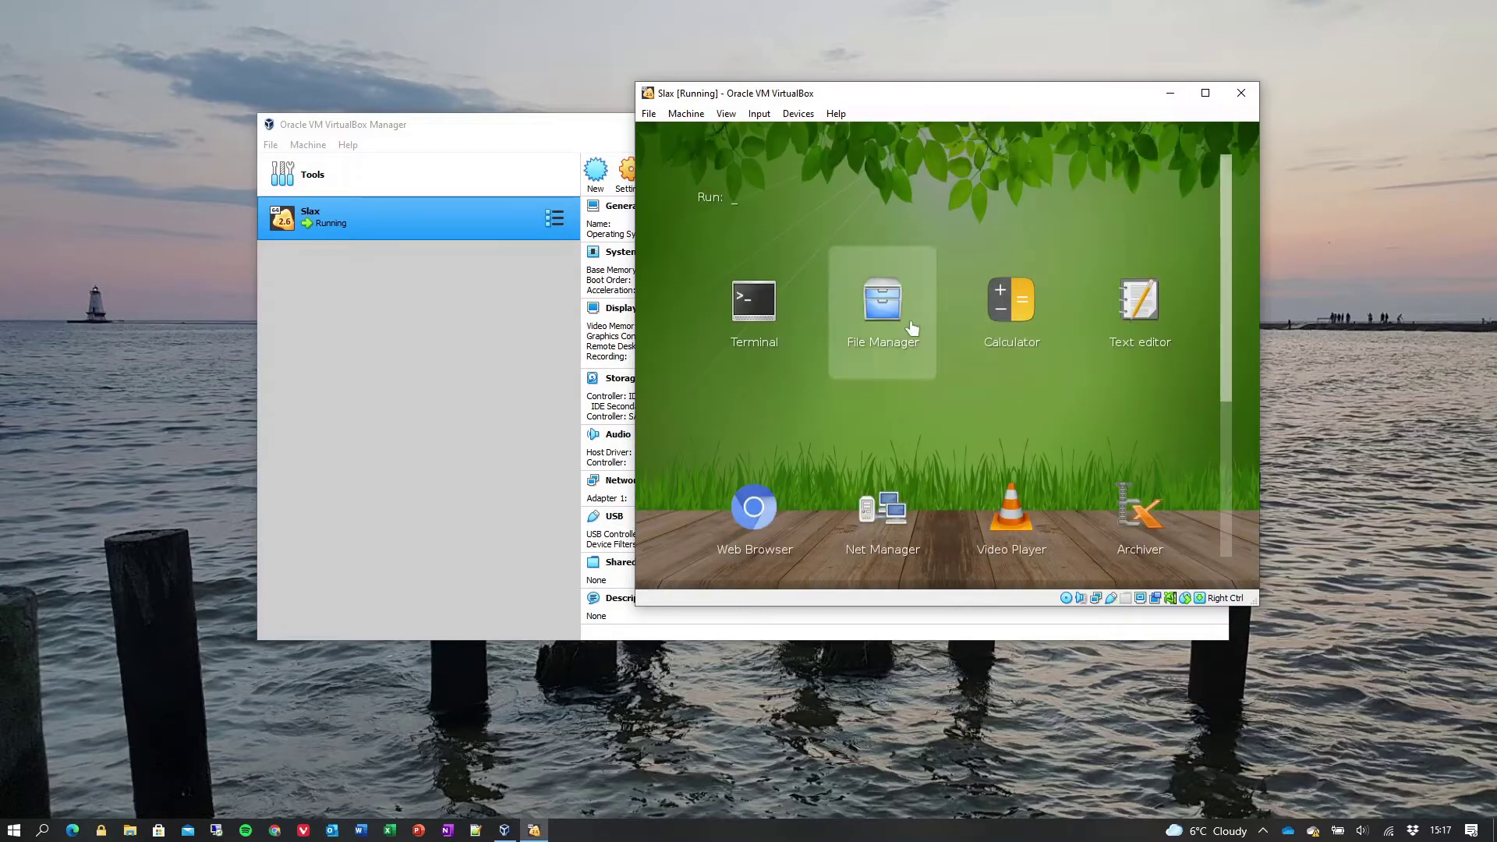
pyautogui.click(909, 320)
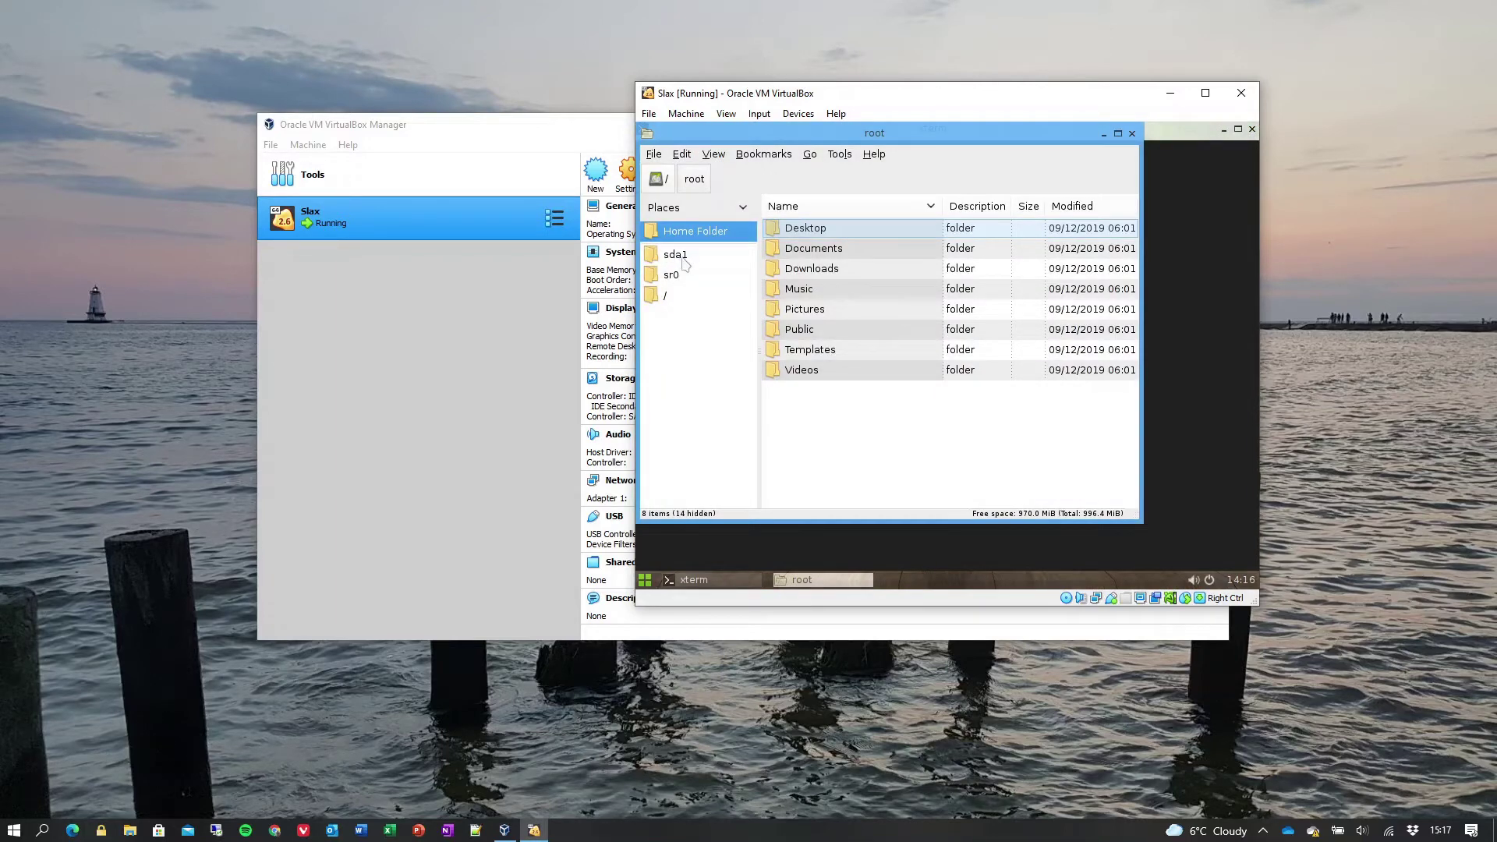
pyautogui.click(680, 261)
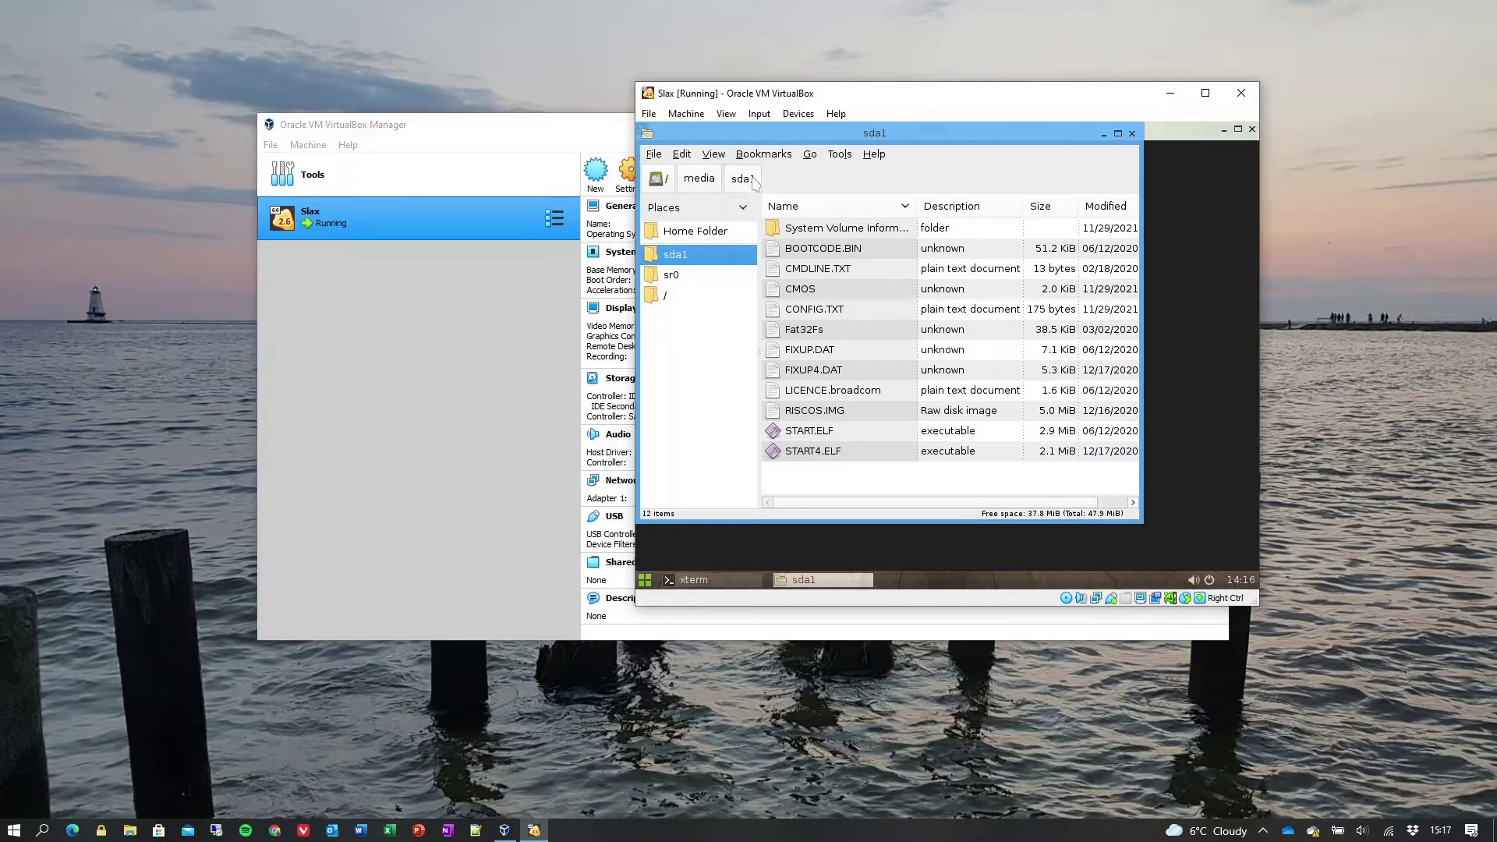
pyautogui.click(1131, 133)
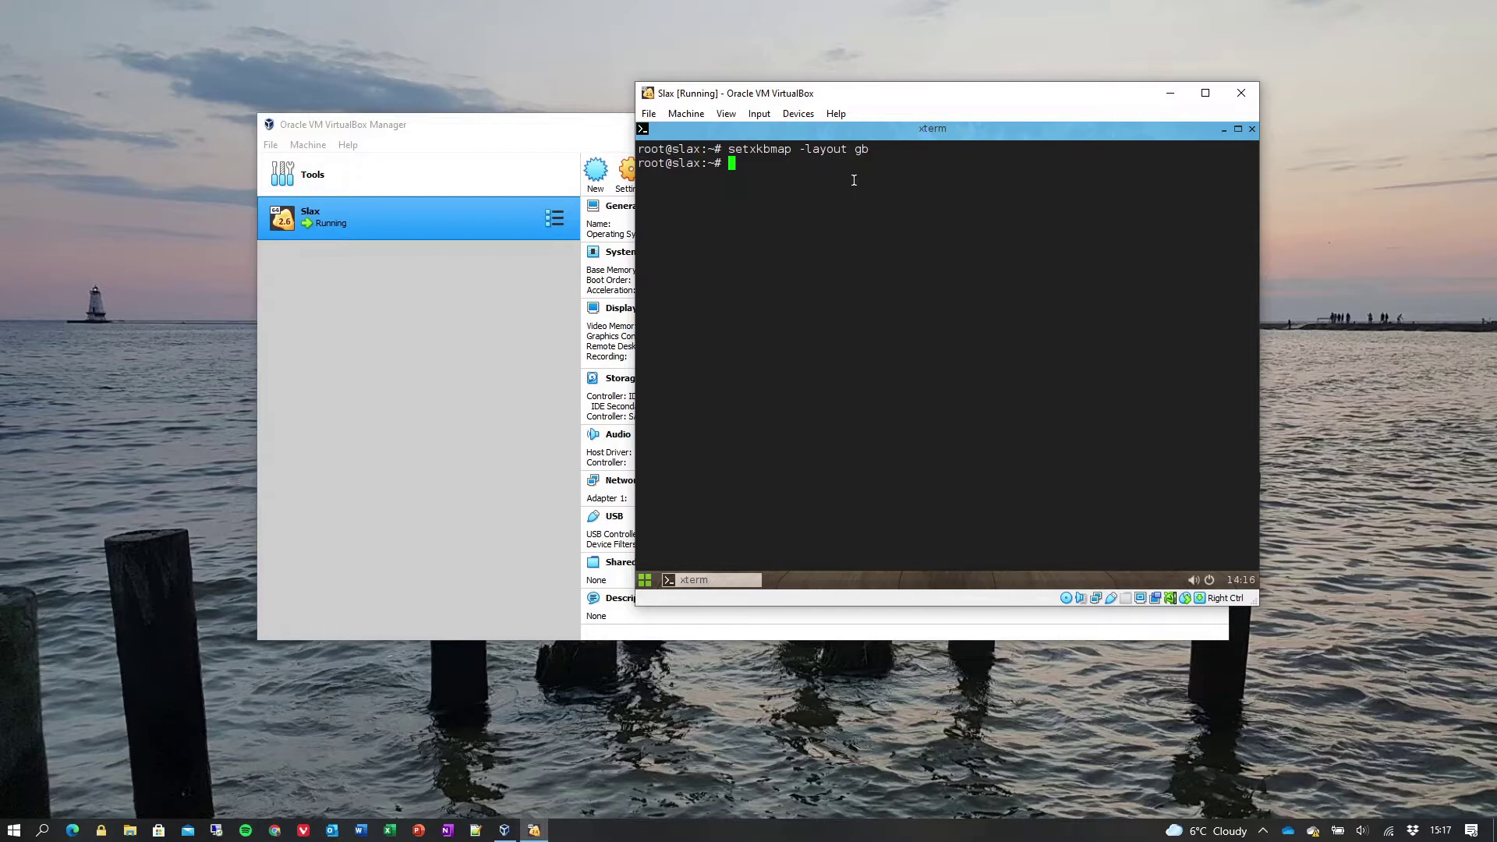
# - Fetch adfs-tools main.zip with wget, unzip it and cd into adfs-tools-main
pyautogui.write('wget htt')
pyautogui.write('ps://github')
pyautogui.write('.com/c-jo')
pyautogui.write('/adfs-tools')
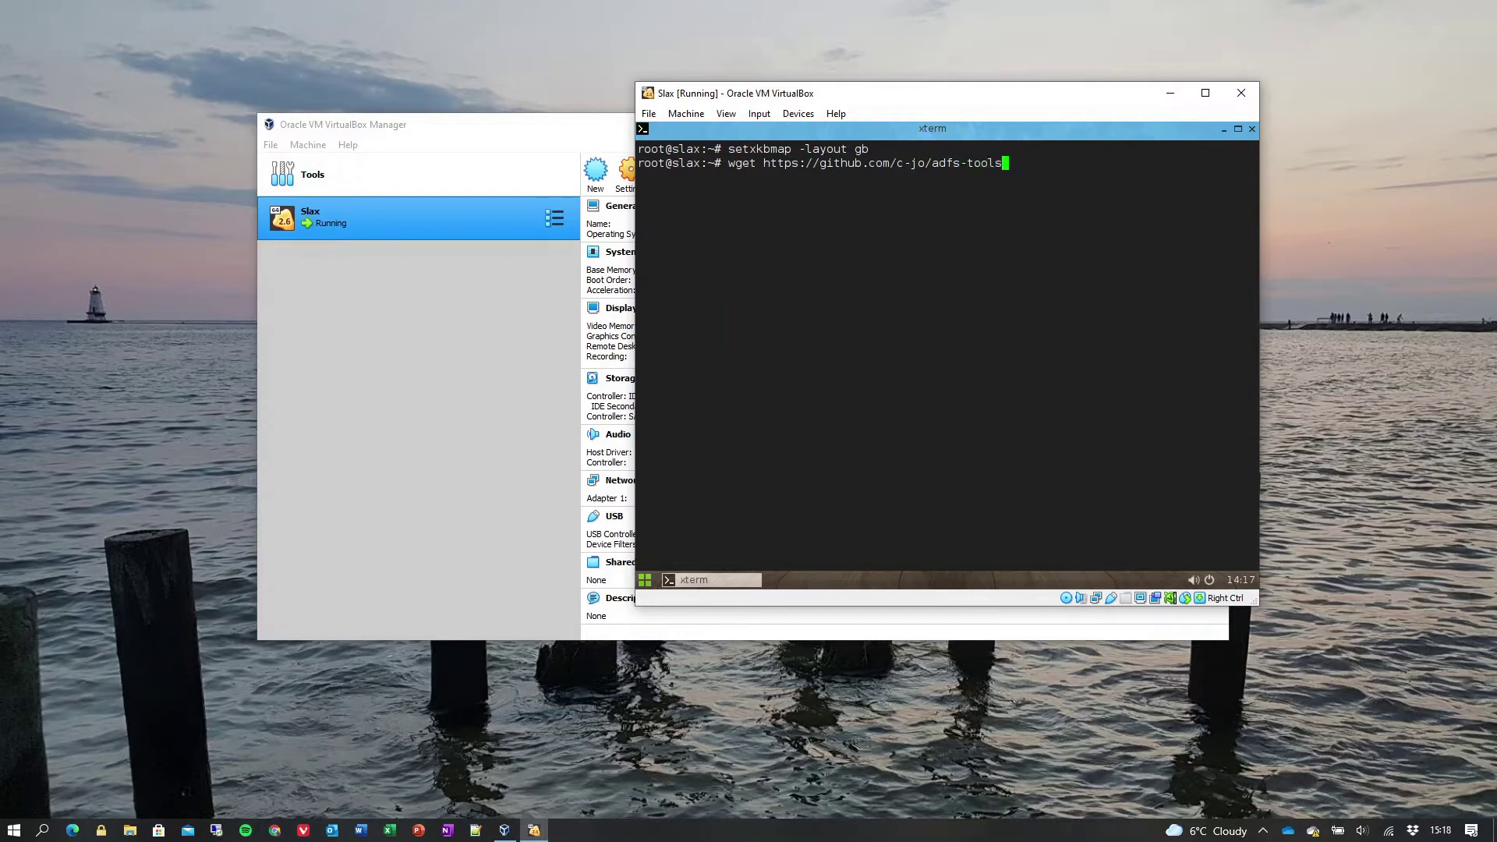
pyautogui.write('/archive/ref')
pyautogui.write('s/heads/mai')
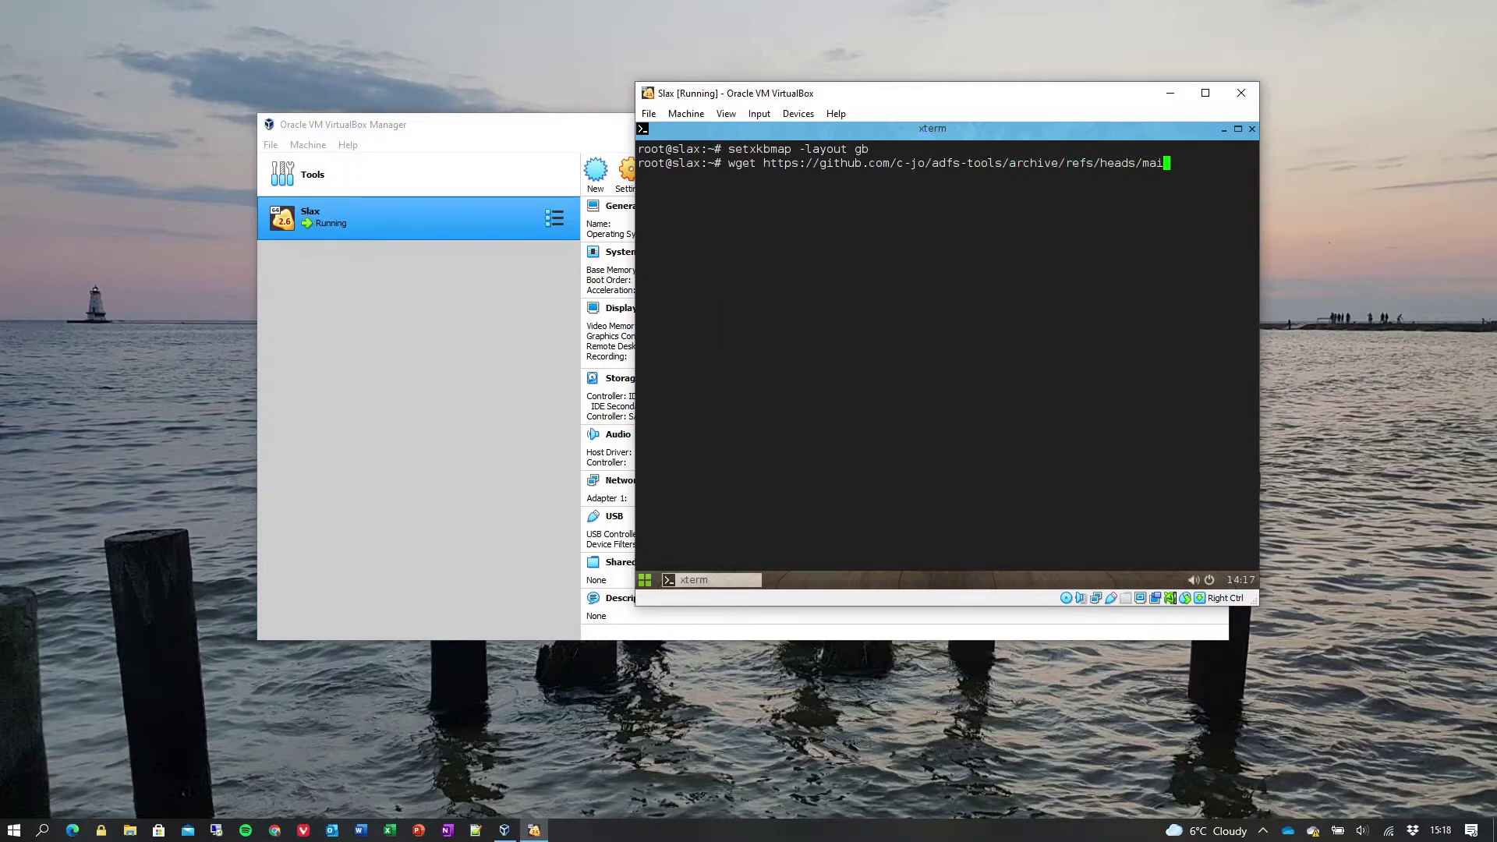
pyautogui.write('n.zip')
pyautogui.press('Return')
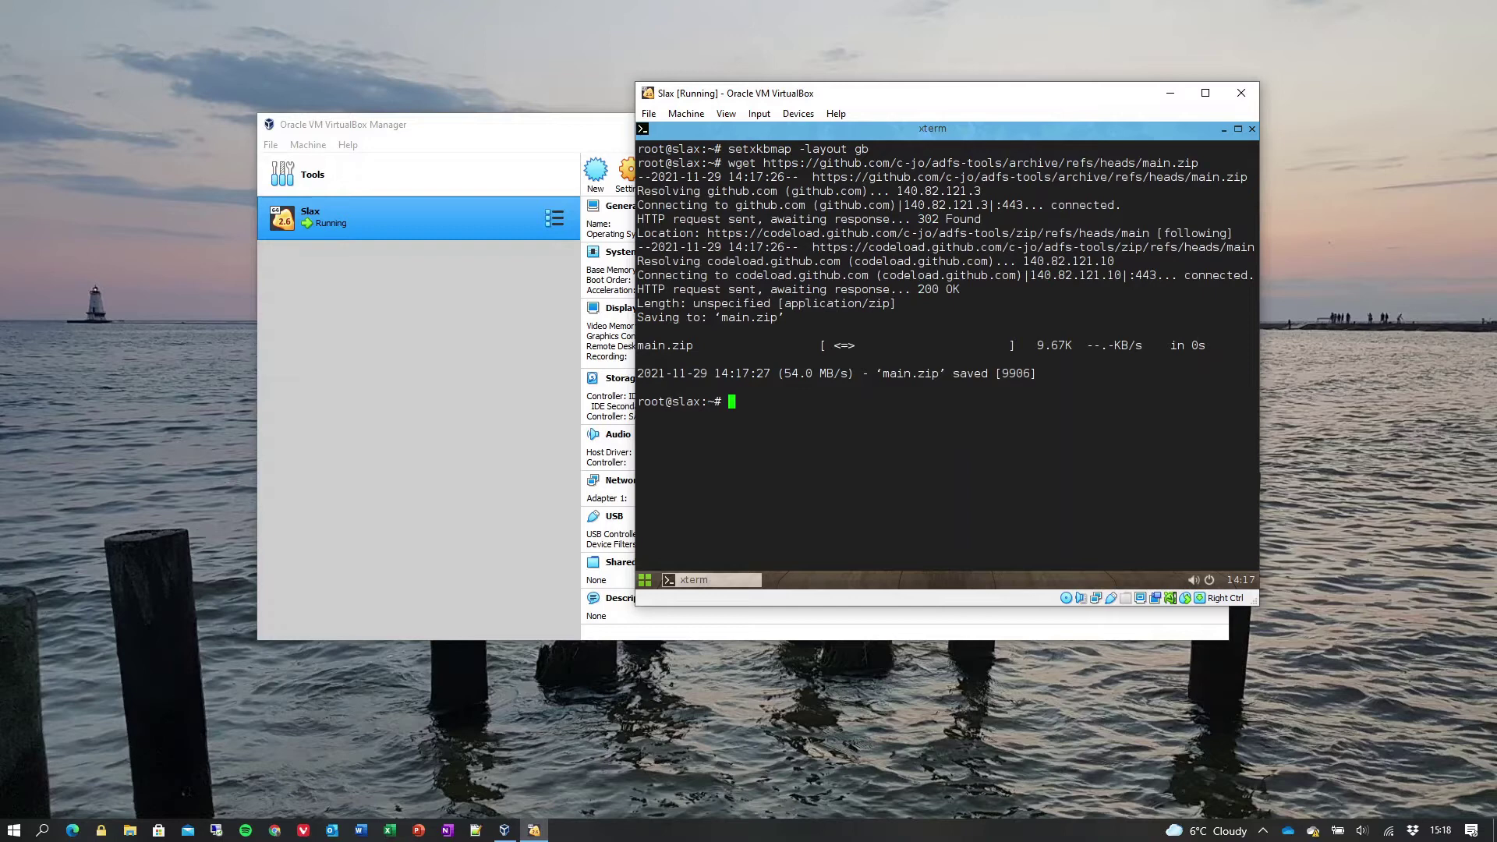
pyautogui.write('unzip ma')
pyautogui.write('in.zip')
pyautogui.press('Return')
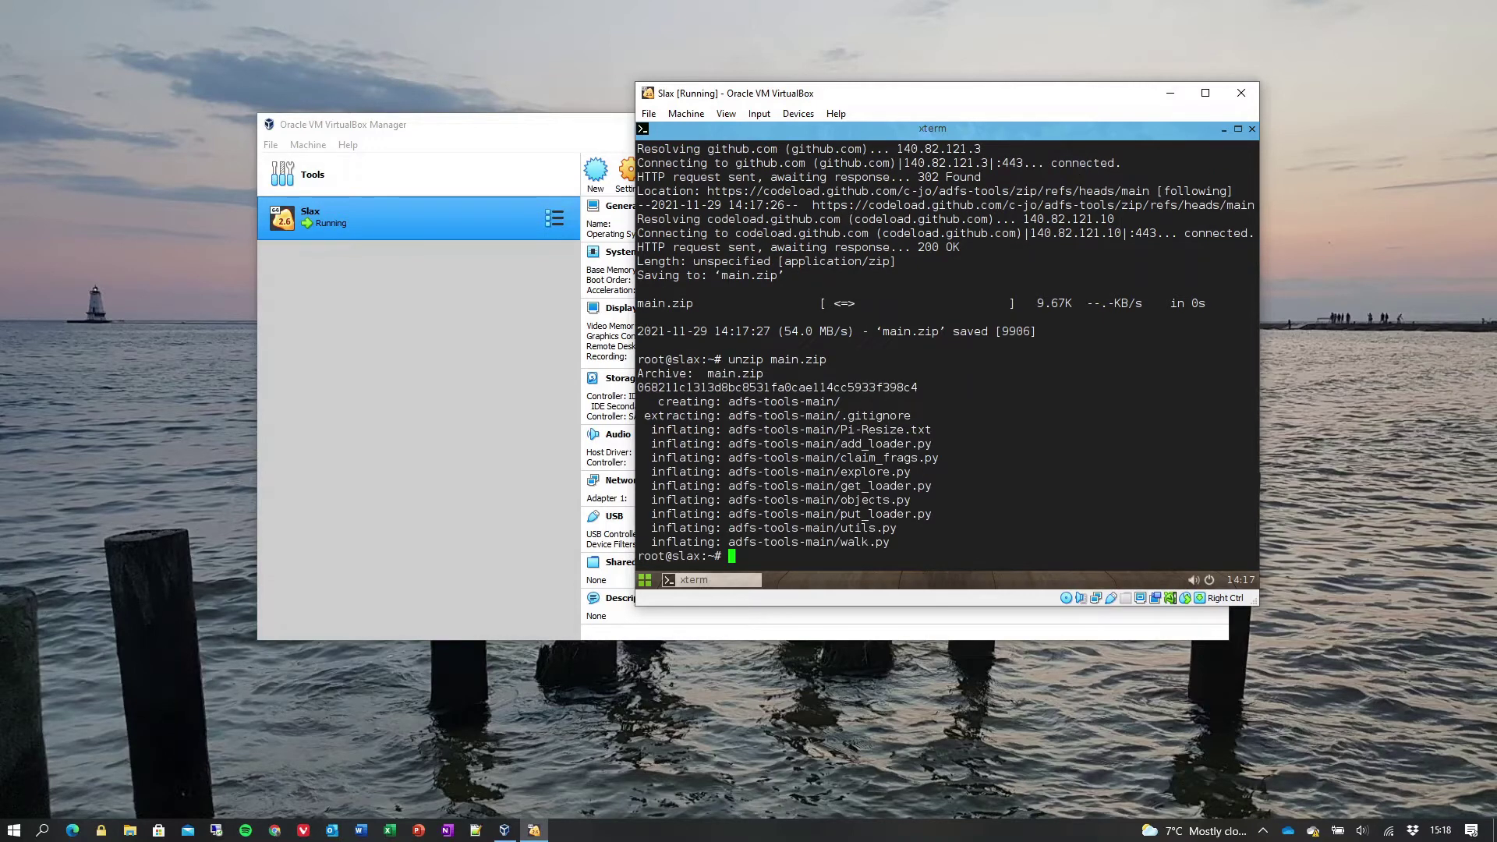
pyautogui.write('cd adf')
pyautogui.press('Tab')
pyautogui.press('Return')
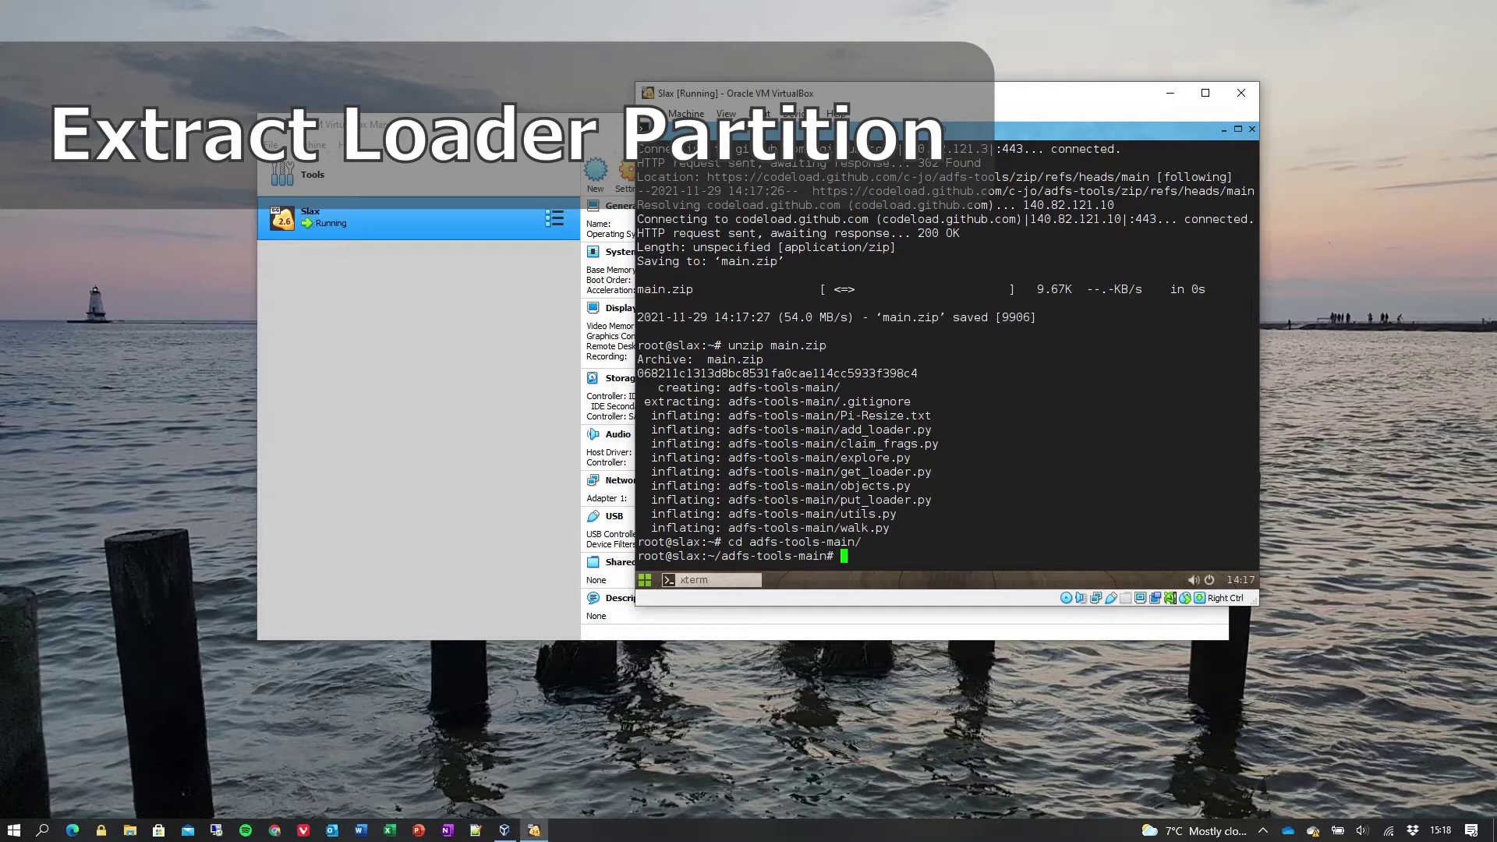
# - Run ./get_loader.py /dev/sda Loader to save the Loader partition
pyautogui.write('.')
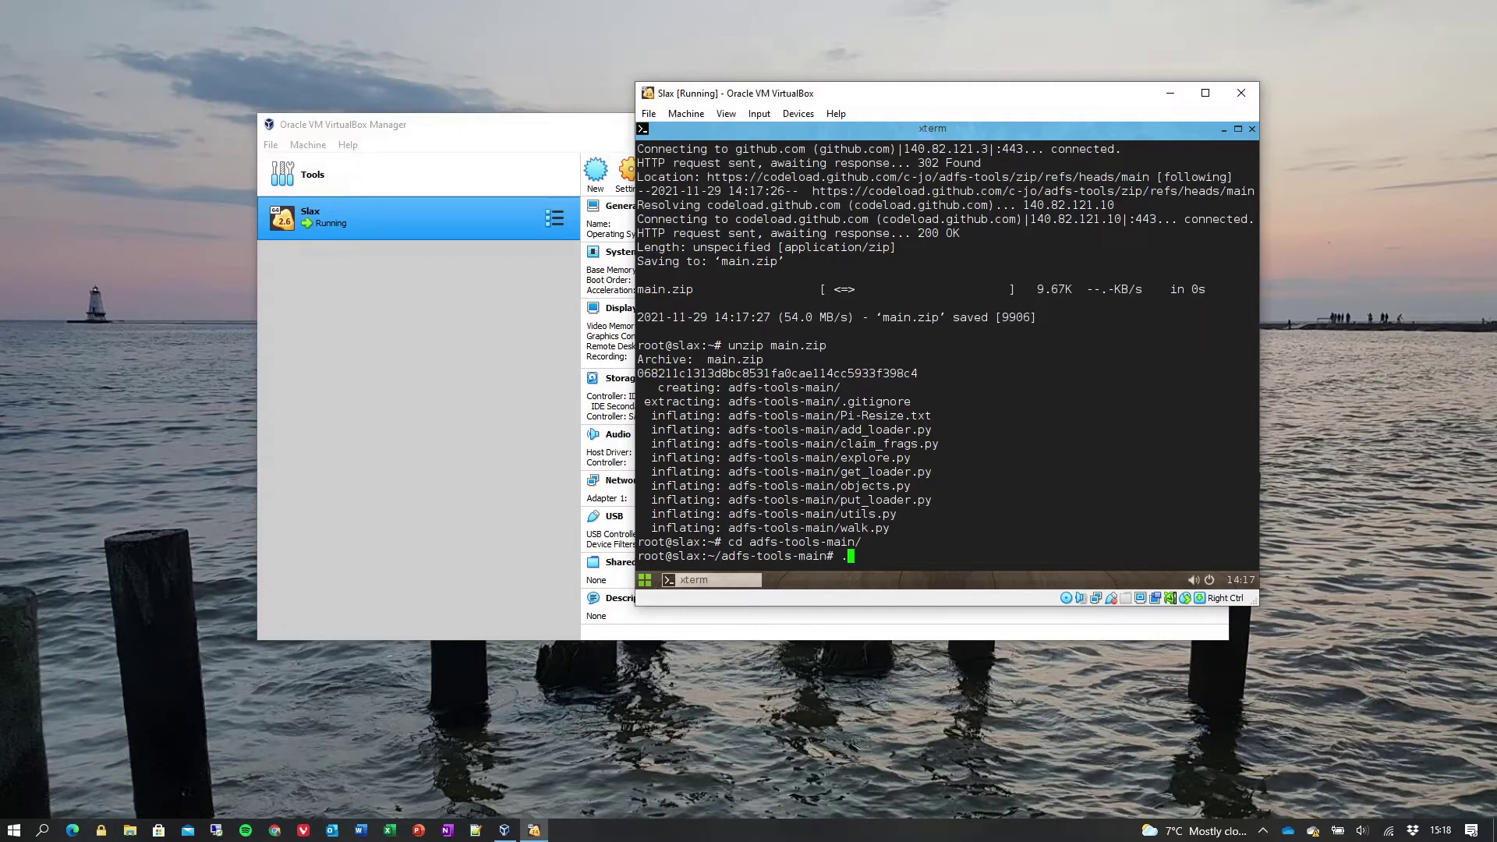
pyautogui.write('/get')
pyautogui.press('Tab')
pyautogui.write('/dev/')
pyautogui.write('sda')
pyautogui.write(' Loa')
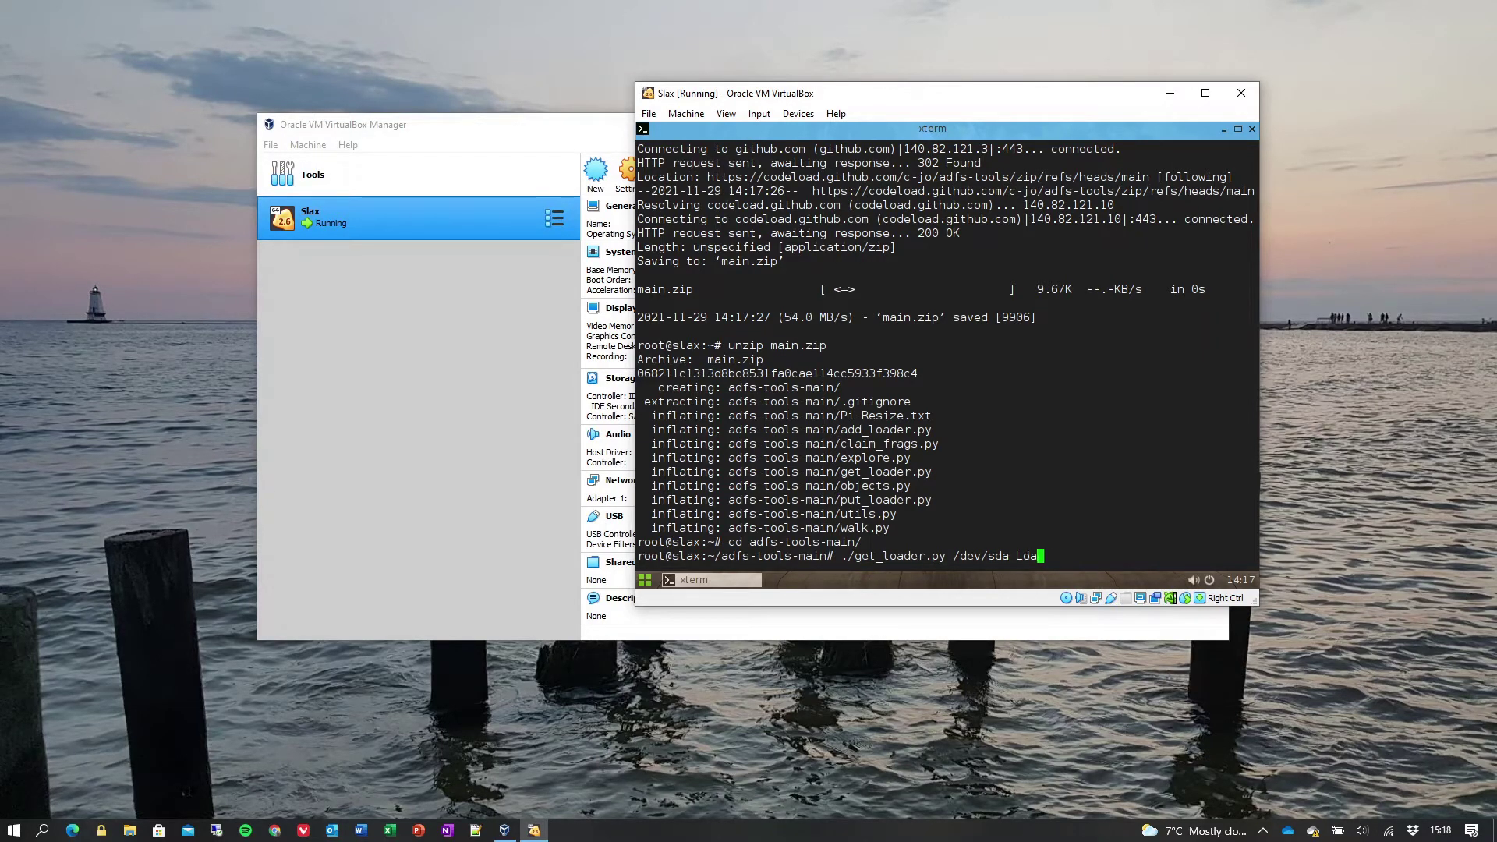
pyautogui.write('der')
pyautogui.press('Return')
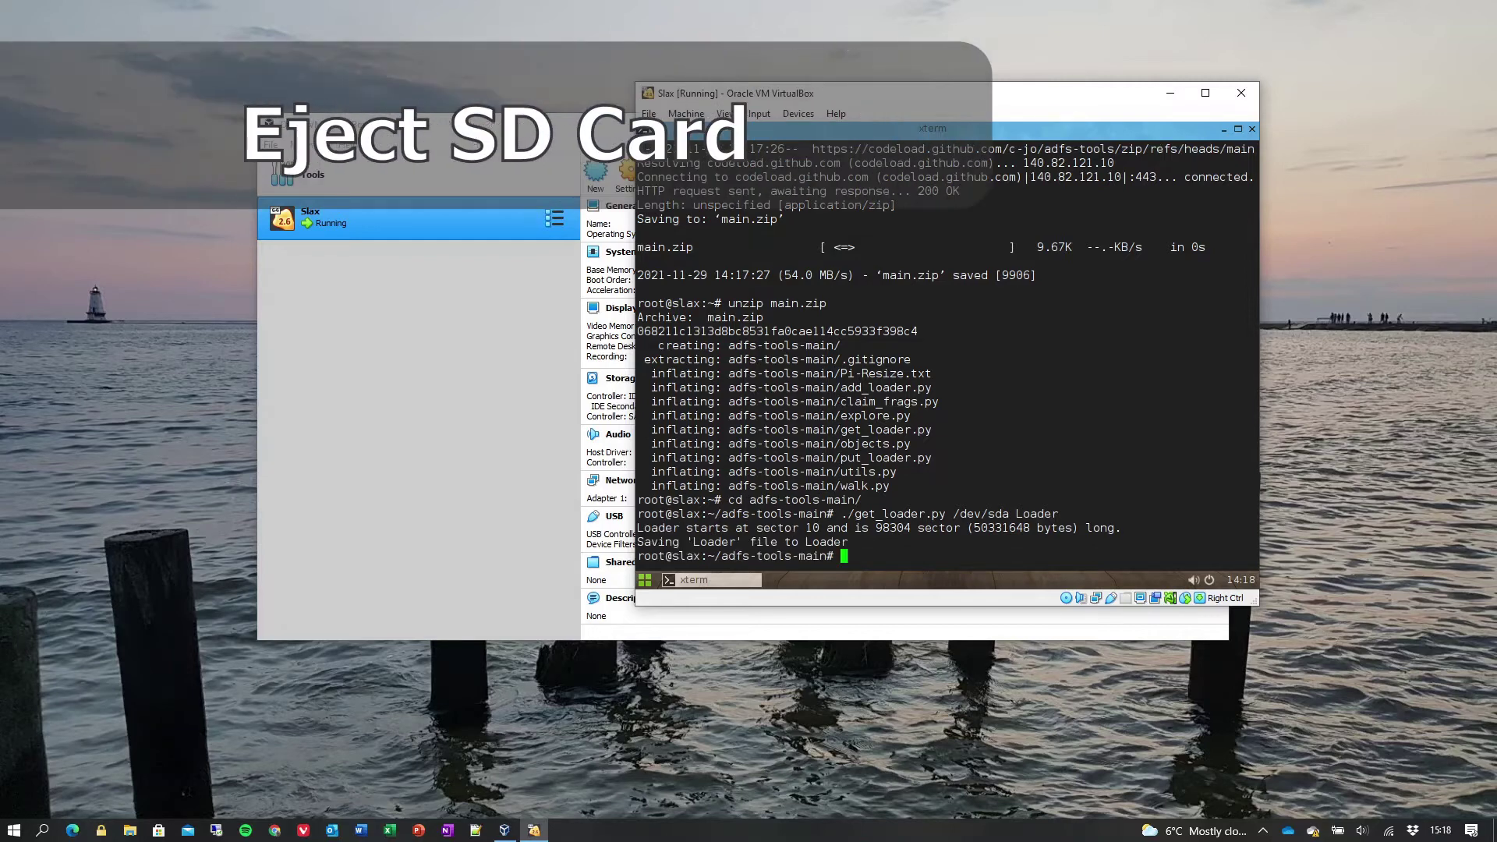
# - Eject /dev/sda, correcting the mistyped 'ejects' command
pyautogui.write('ejects /dev/sda')
pyautogui.press('Return')
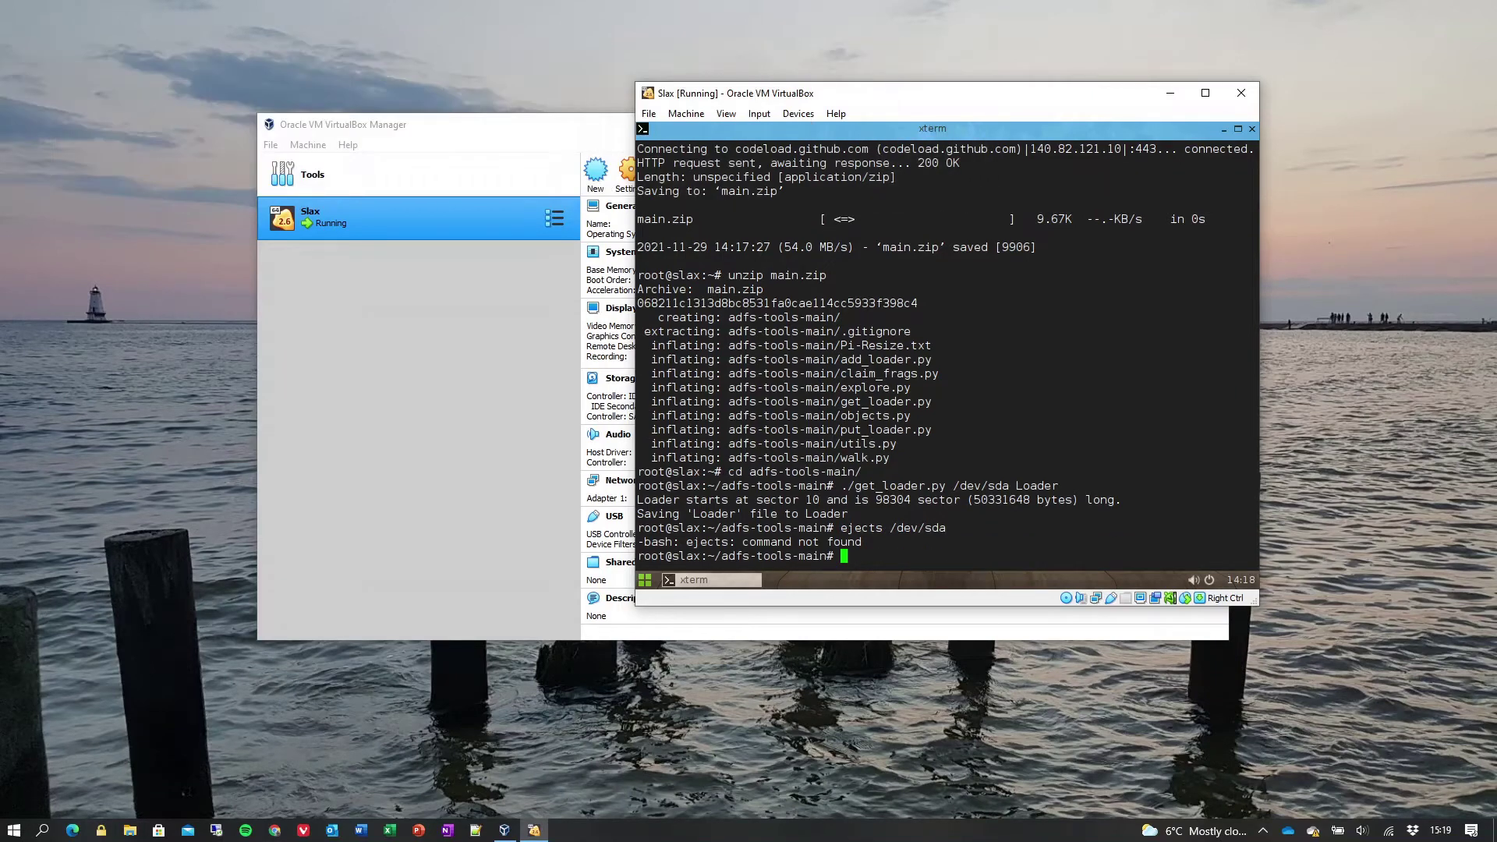
pyautogui.press('Up')
pyautogui.press('Left')
pyautogui.press('Left')
pyautogui.press('Left')
pyautogui.press('Left')
pyautogui.press('Left')
pyautogui.press('Left')
pyautogui.press('Left')
pyautogui.press('Left')
pyautogui.press('Left')
pyautogui.press('Right')
pyautogui.press('BackSpace')
pyautogui.press('Return')
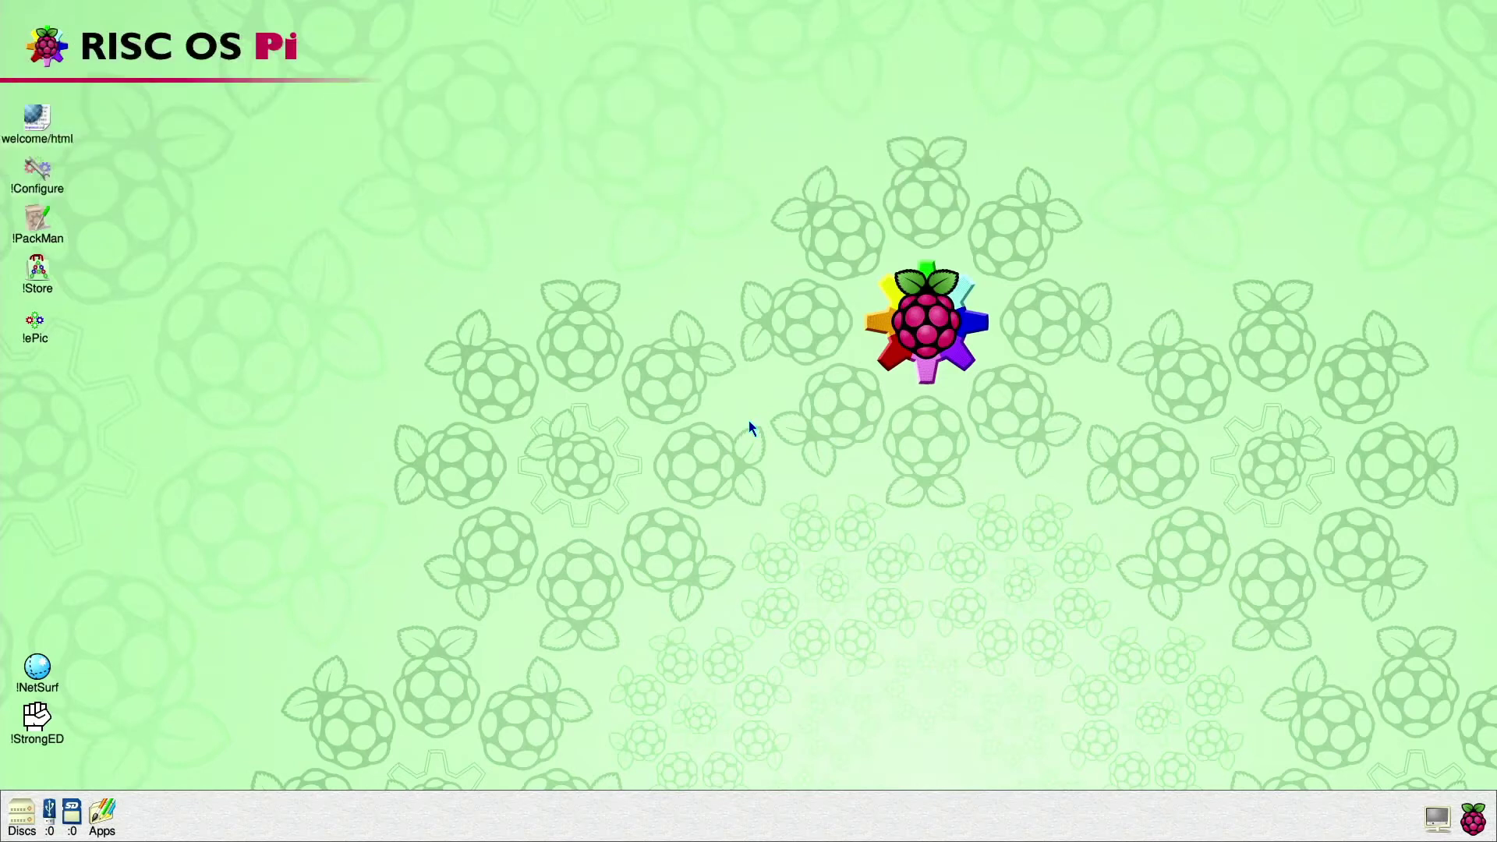
# - Show the USB disk and allocate a roughly 235 MB RAM disc in the Task Manager
pyautogui.click(50, 815)
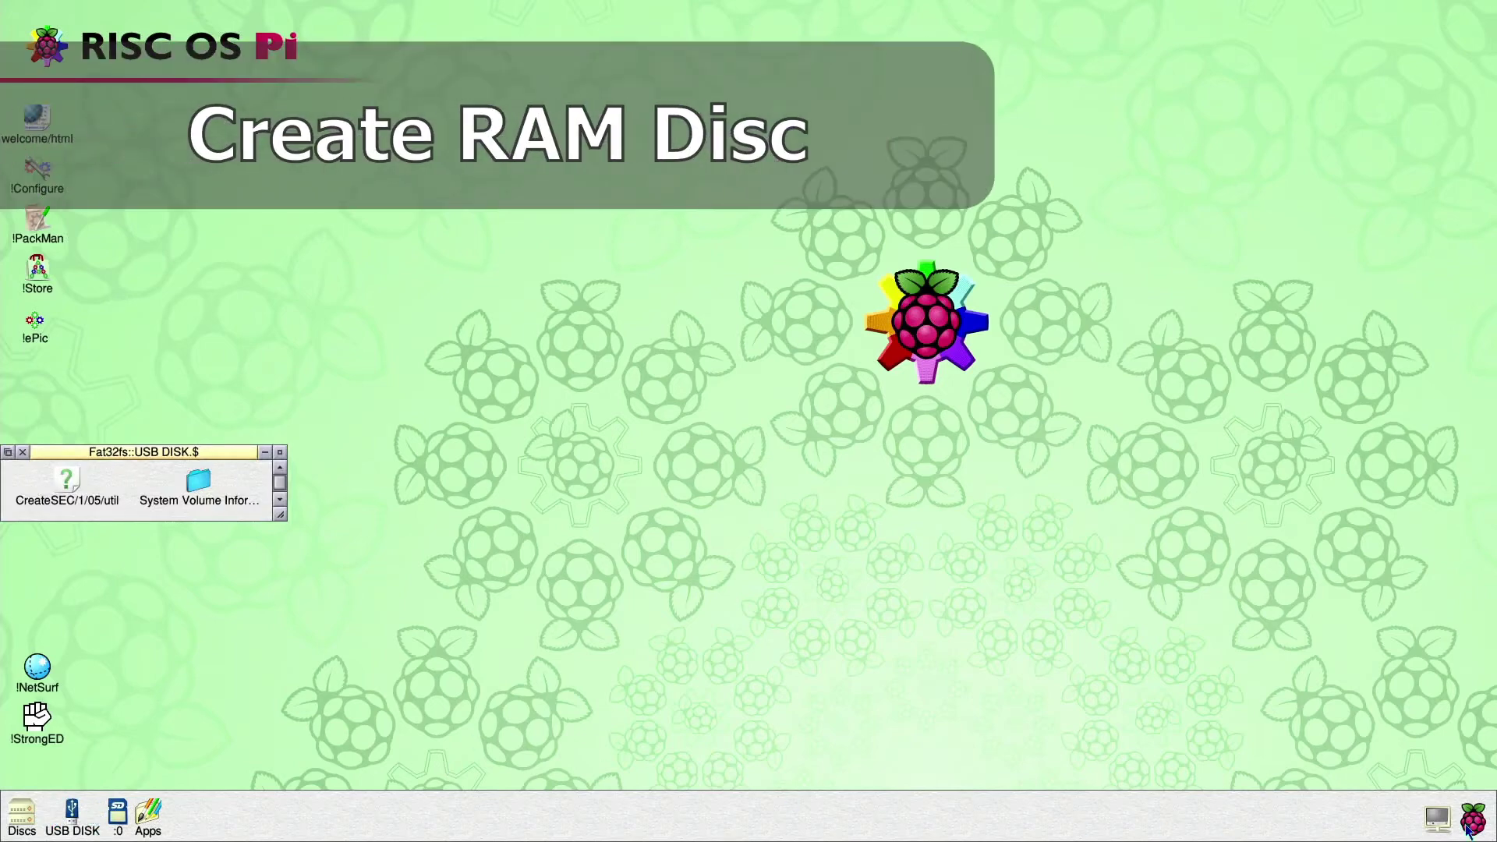
pyautogui.click(1476, 820)
pyautogui.moveTo(1125, 435); pyautogui.dragTo(1123, 653)
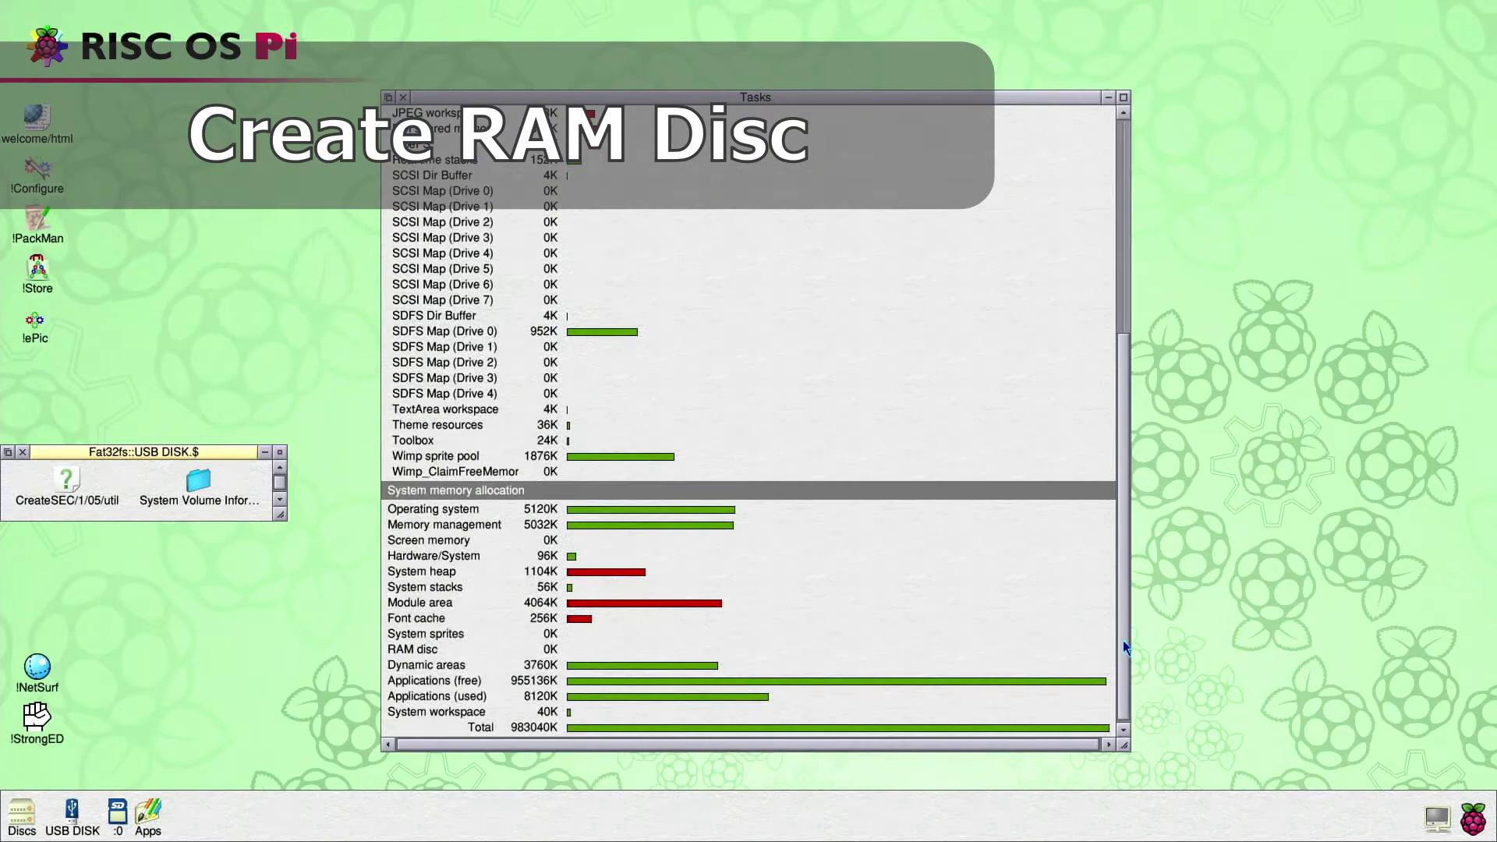
pyautogui.moveTo(574, 651); pyautogui.dragTo(1006, 659)
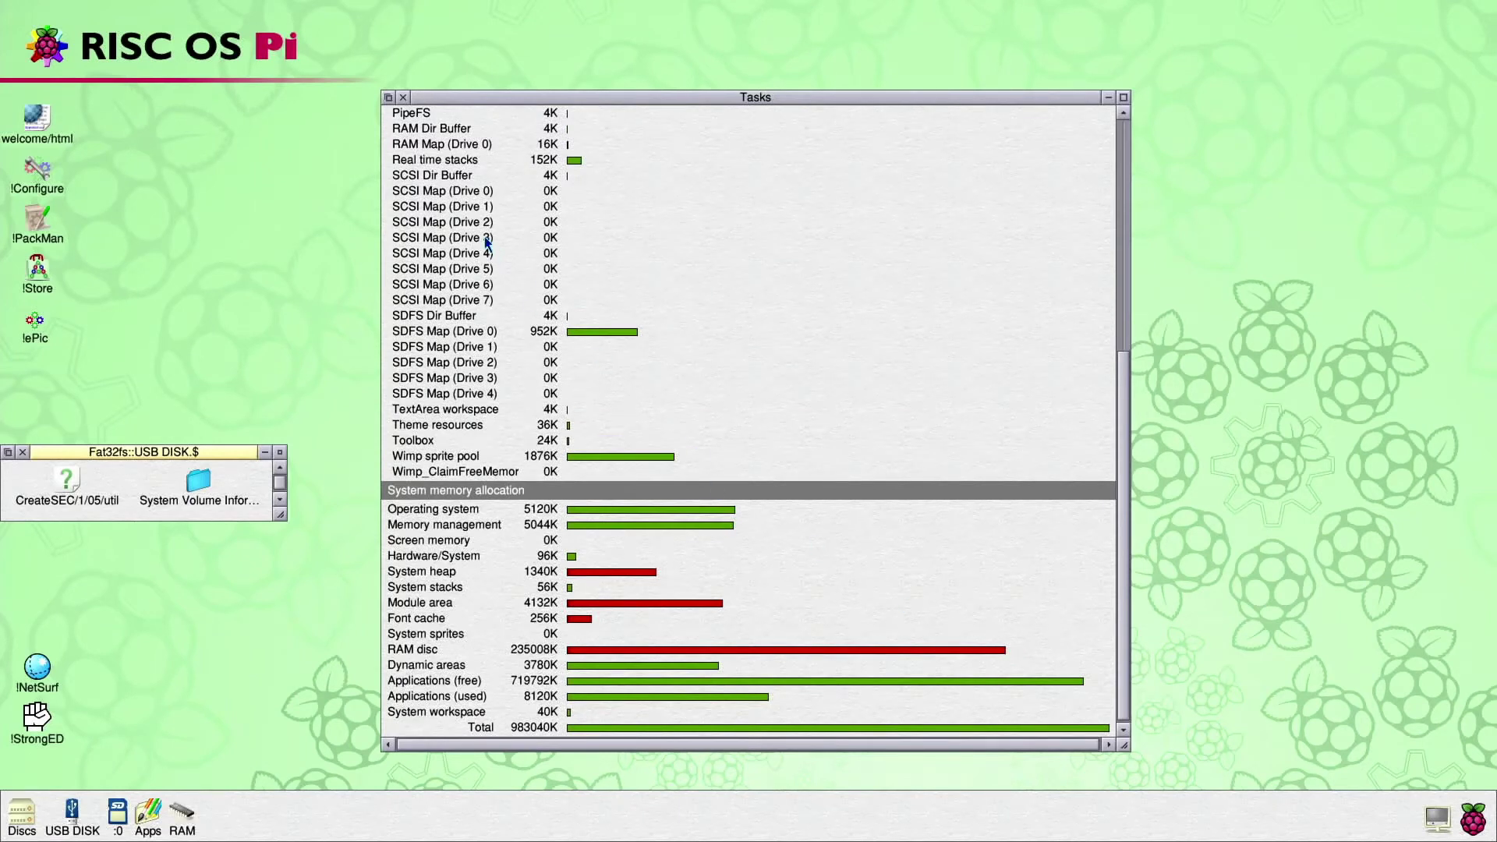
pyautogui.click(403, 97)
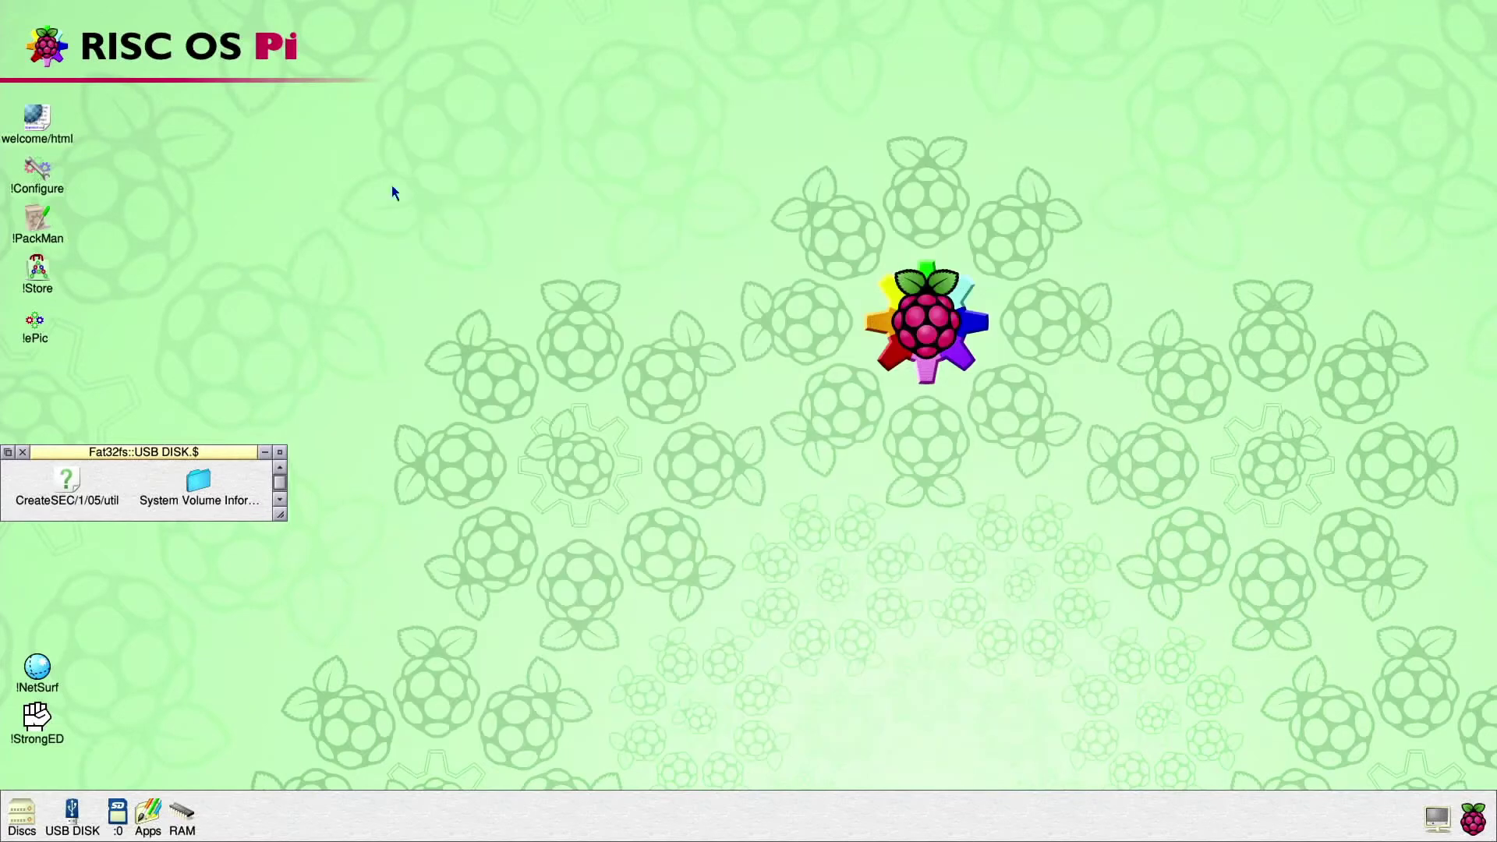
# - Copy CreateSEC/1/05/util onto the RAM disc, type it as Utility and run it
pyautogui.click(180, 817)
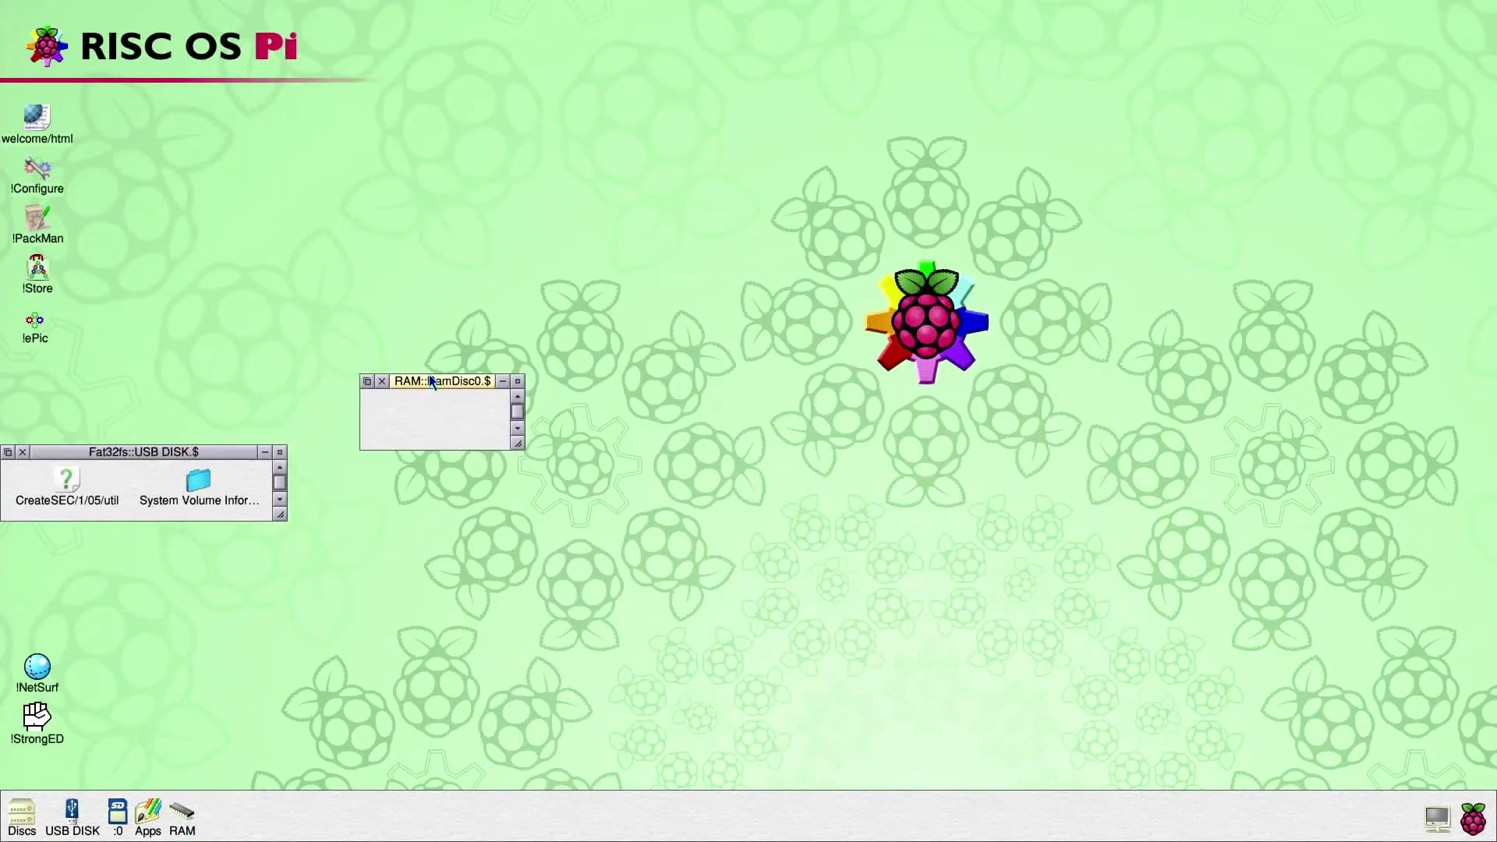
pyautogui.moveTo(129, 452); pyautogui.dragTo(470, 384)
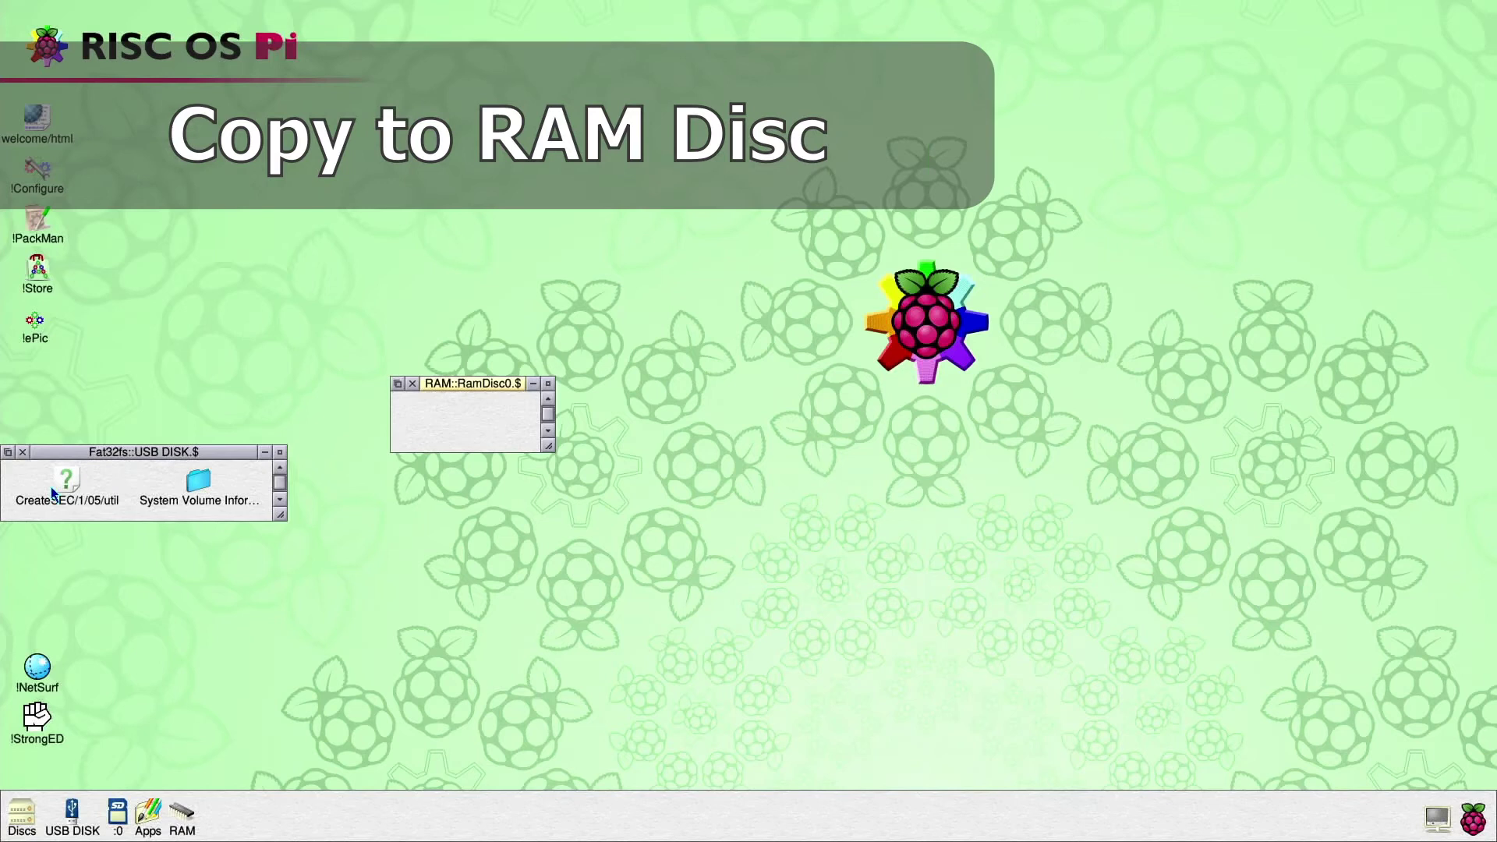
pyautogui.moveTo(52, 493); pyautogui.dragTo(435, 419)
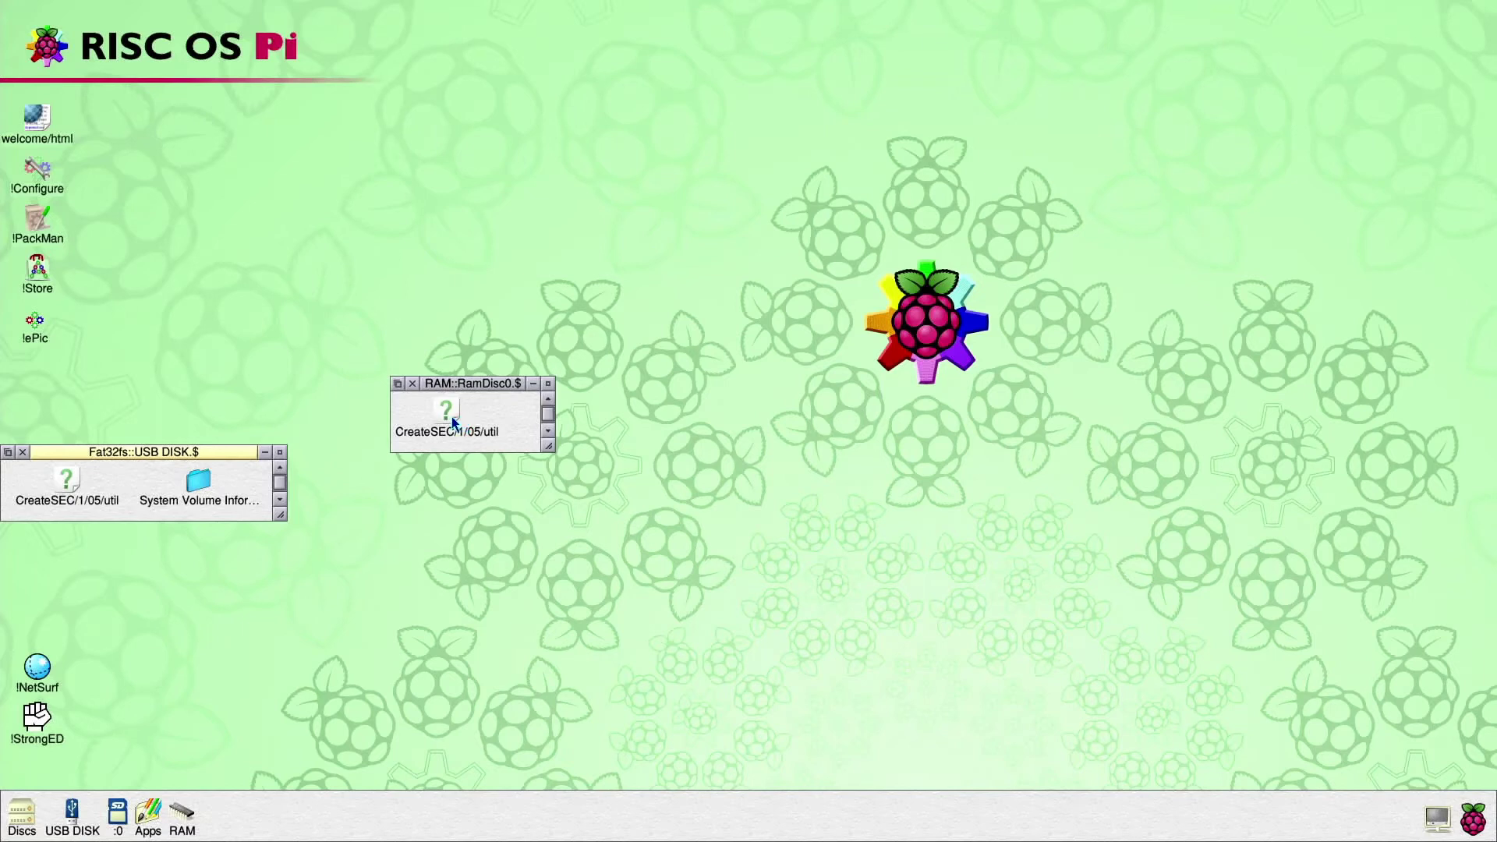
pyautogui.click(452, 421)
pyautogui.middleClick(460, 424)
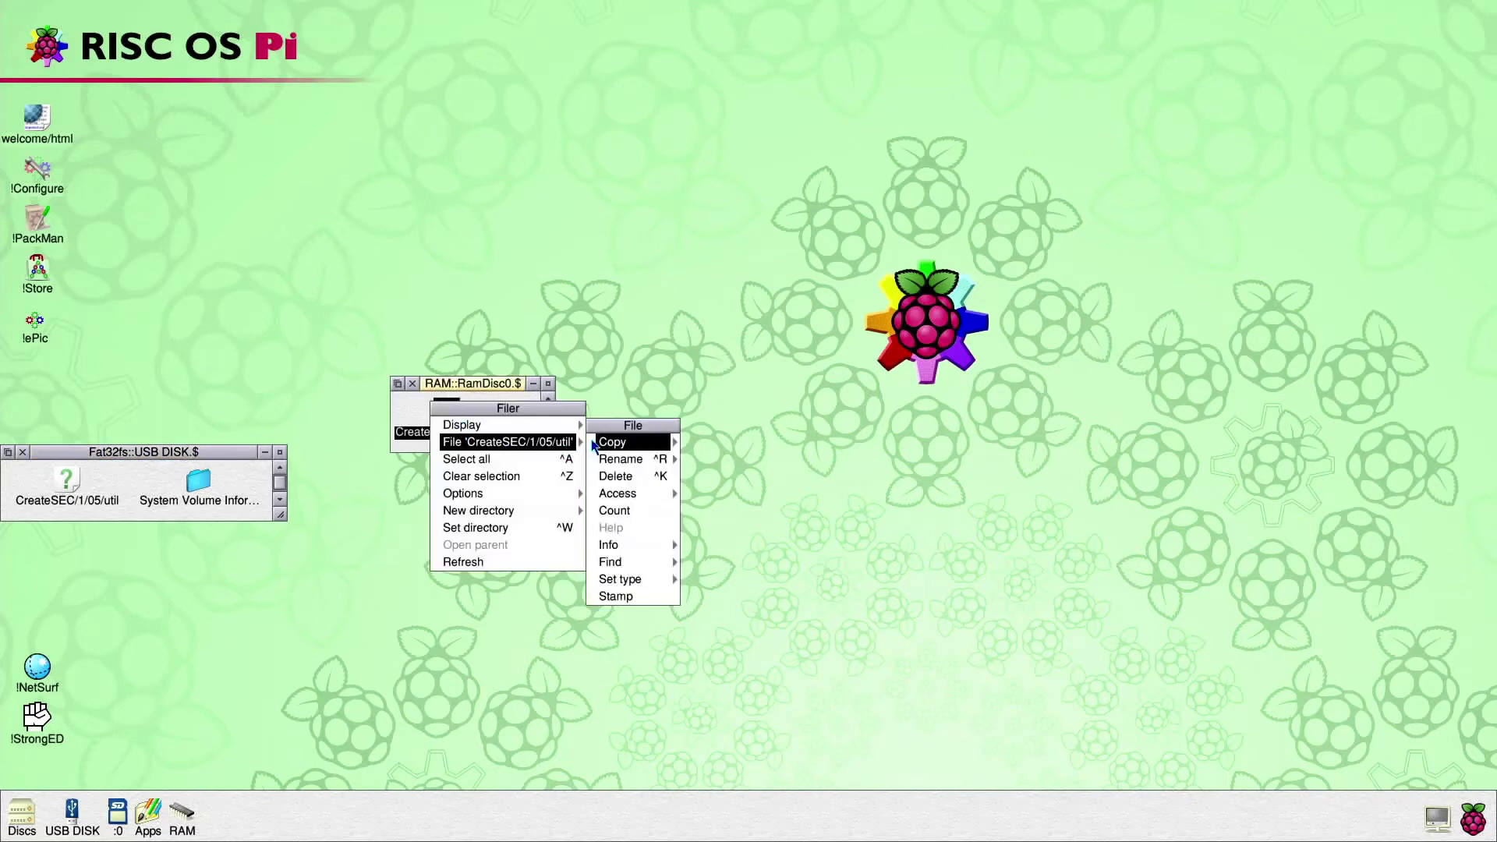
pyautogui.moveTo(620, 579)
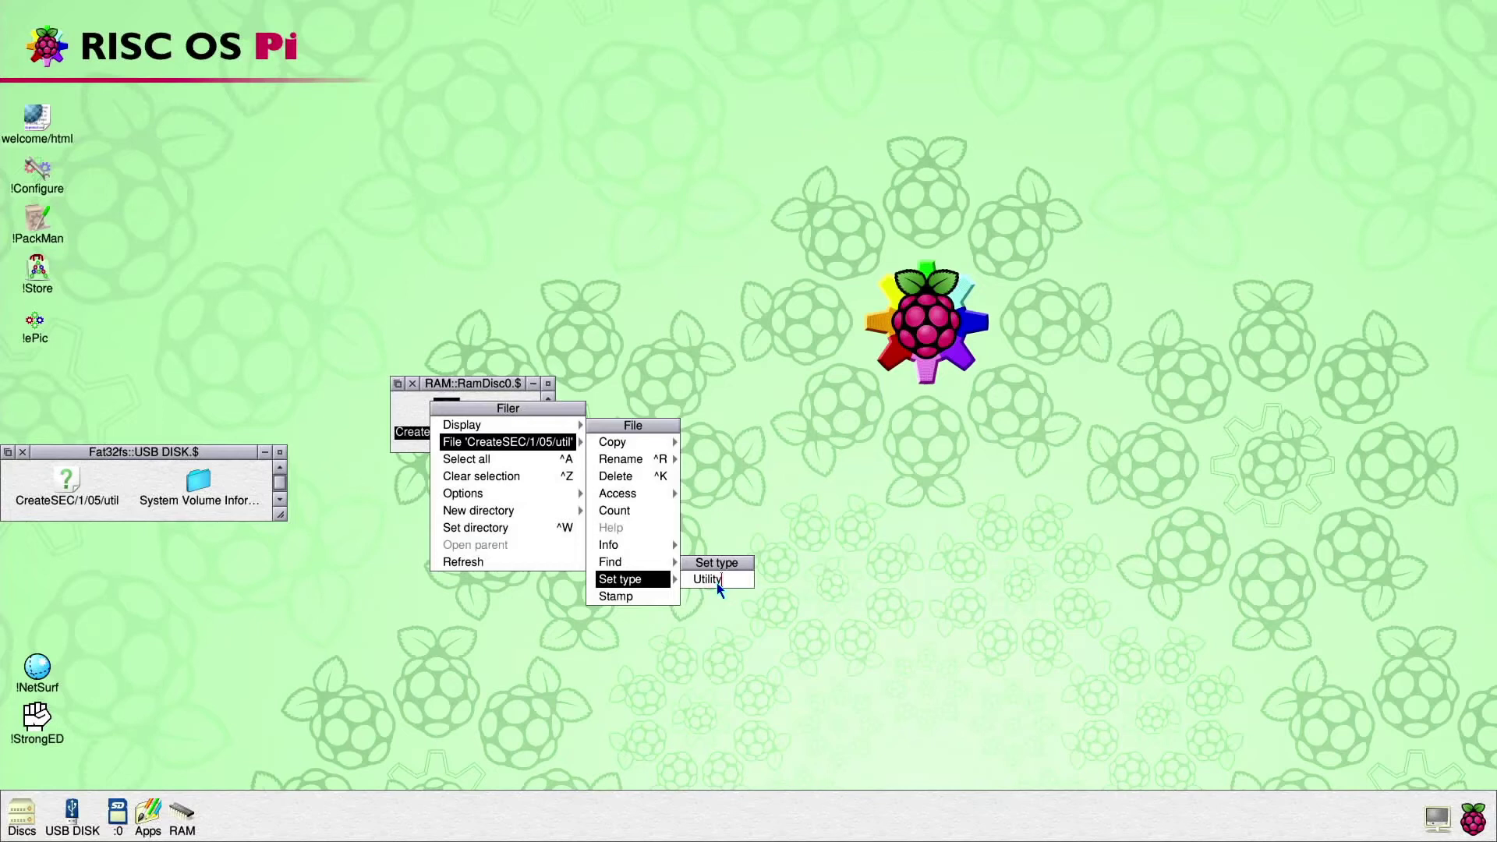
pyautogui.click(731, 581)
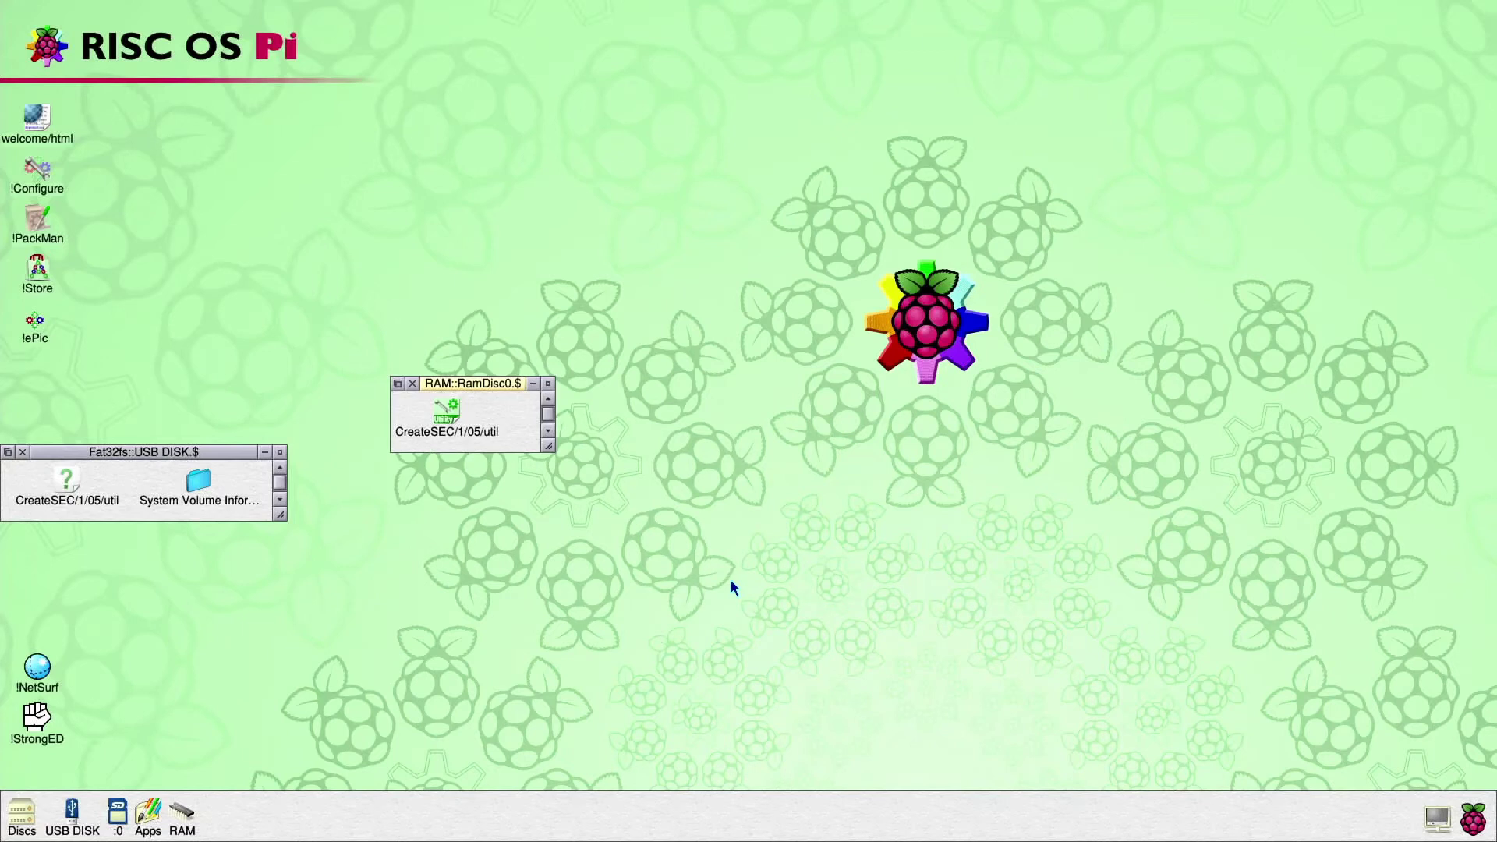
pyautogui.doubleClick(451, 413)
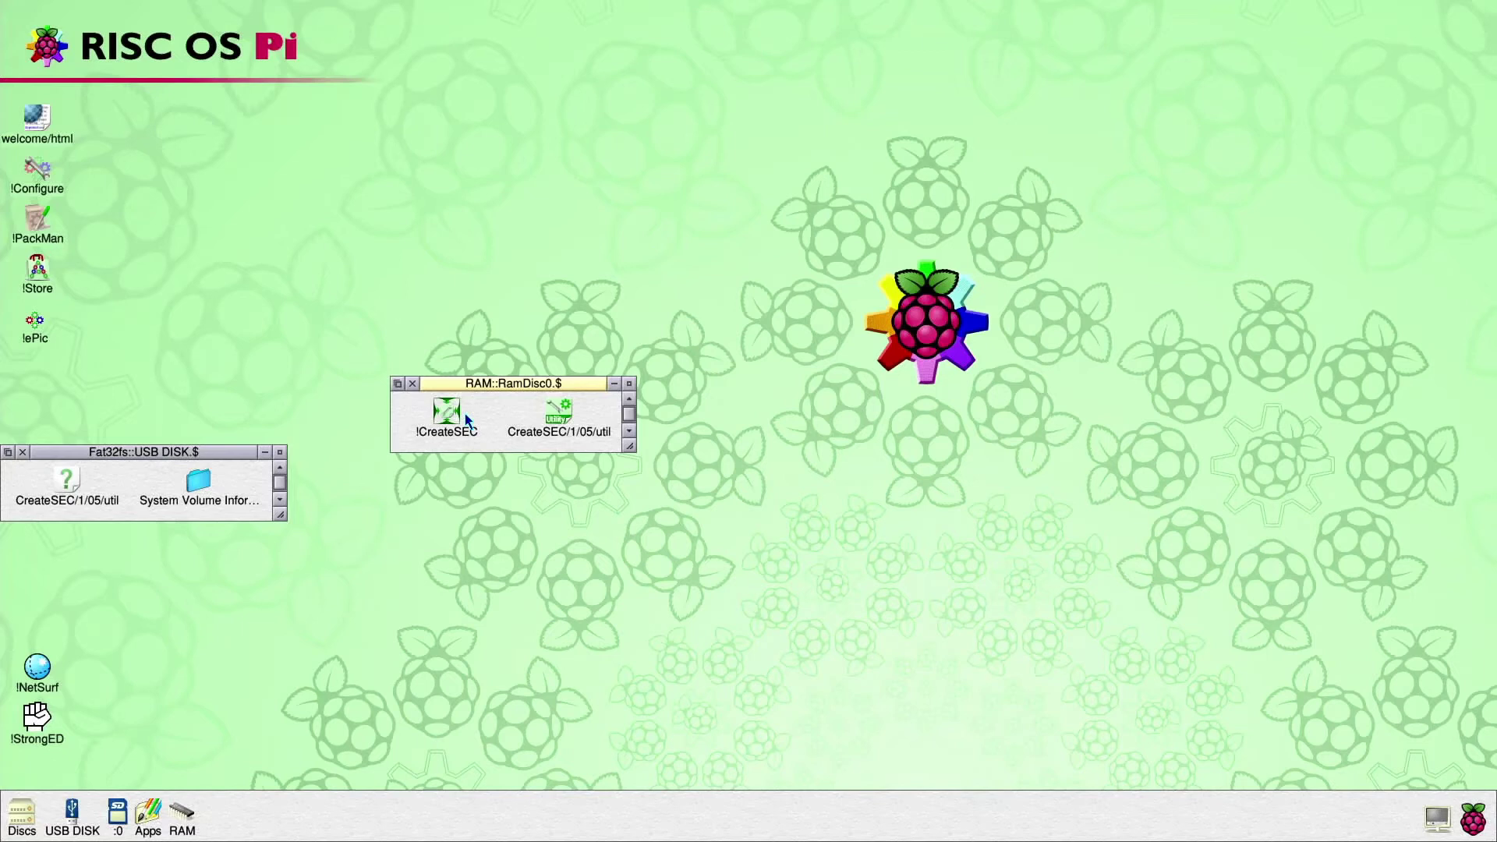
# - Create and open a new !Boot directory on the RAM disc
pyautogui.middleClick(499, 450)
pyautogui.moveTo(524, 537)
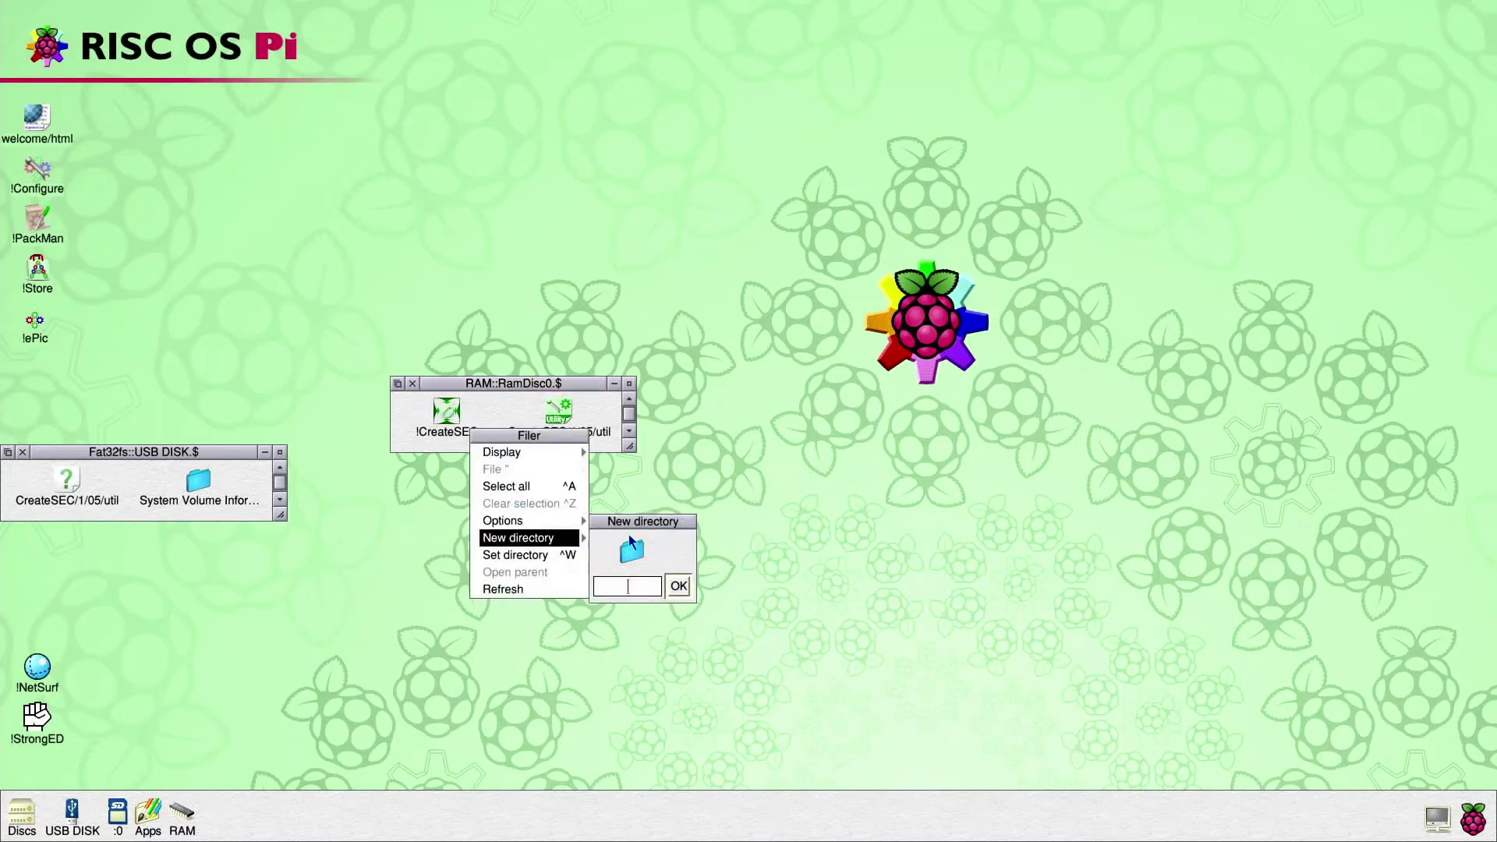
pyautogui.write('!B')
pyautogui.write('oot')
pyautogui.press('Return')
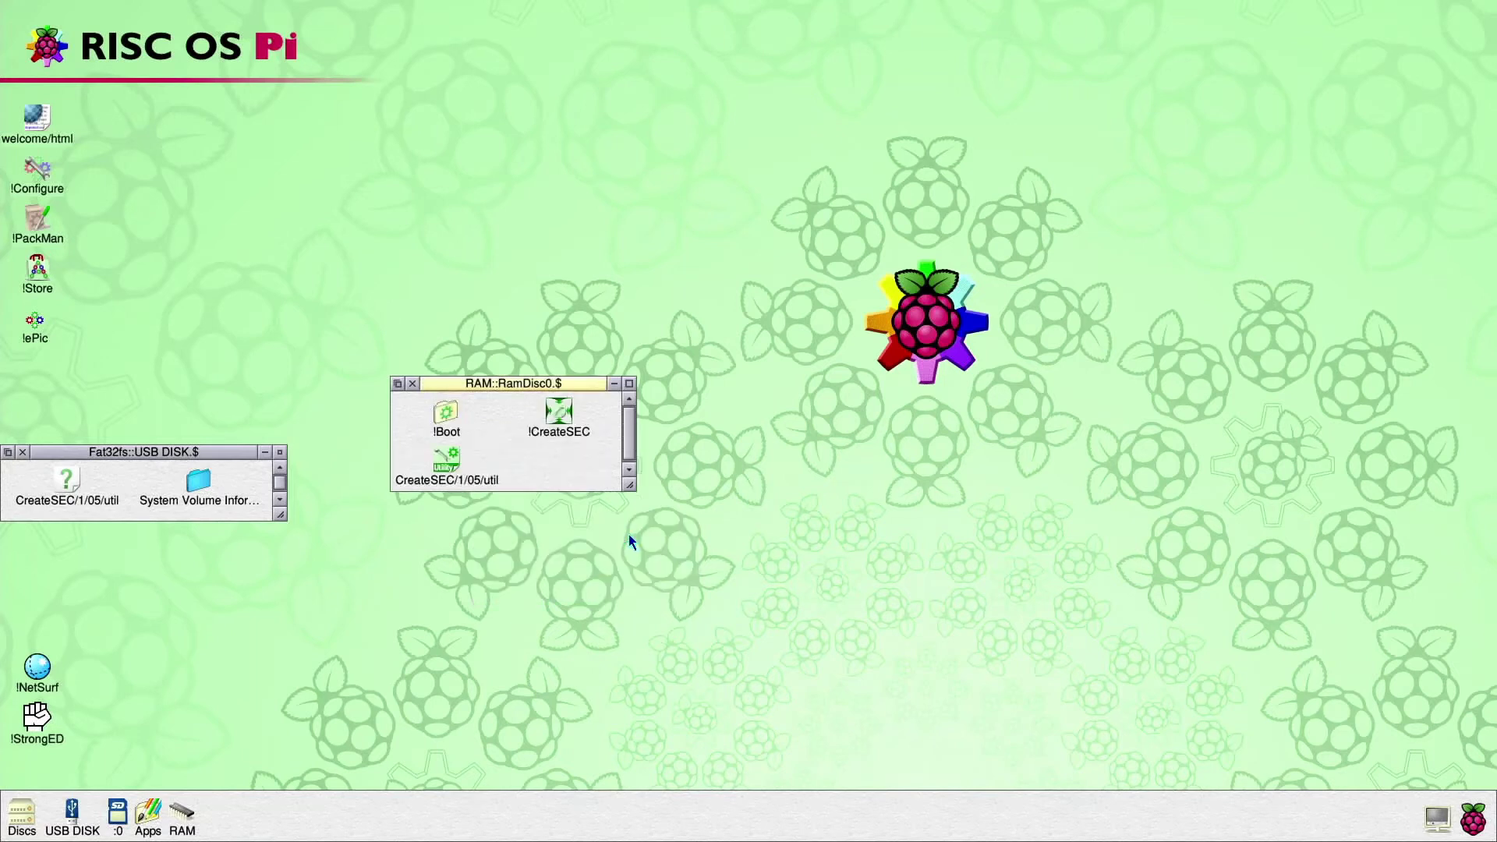
pyautogui.keyDown('shift'); pyautogui.doubleClick(448, 418); pyautogui.keyUp('shift')
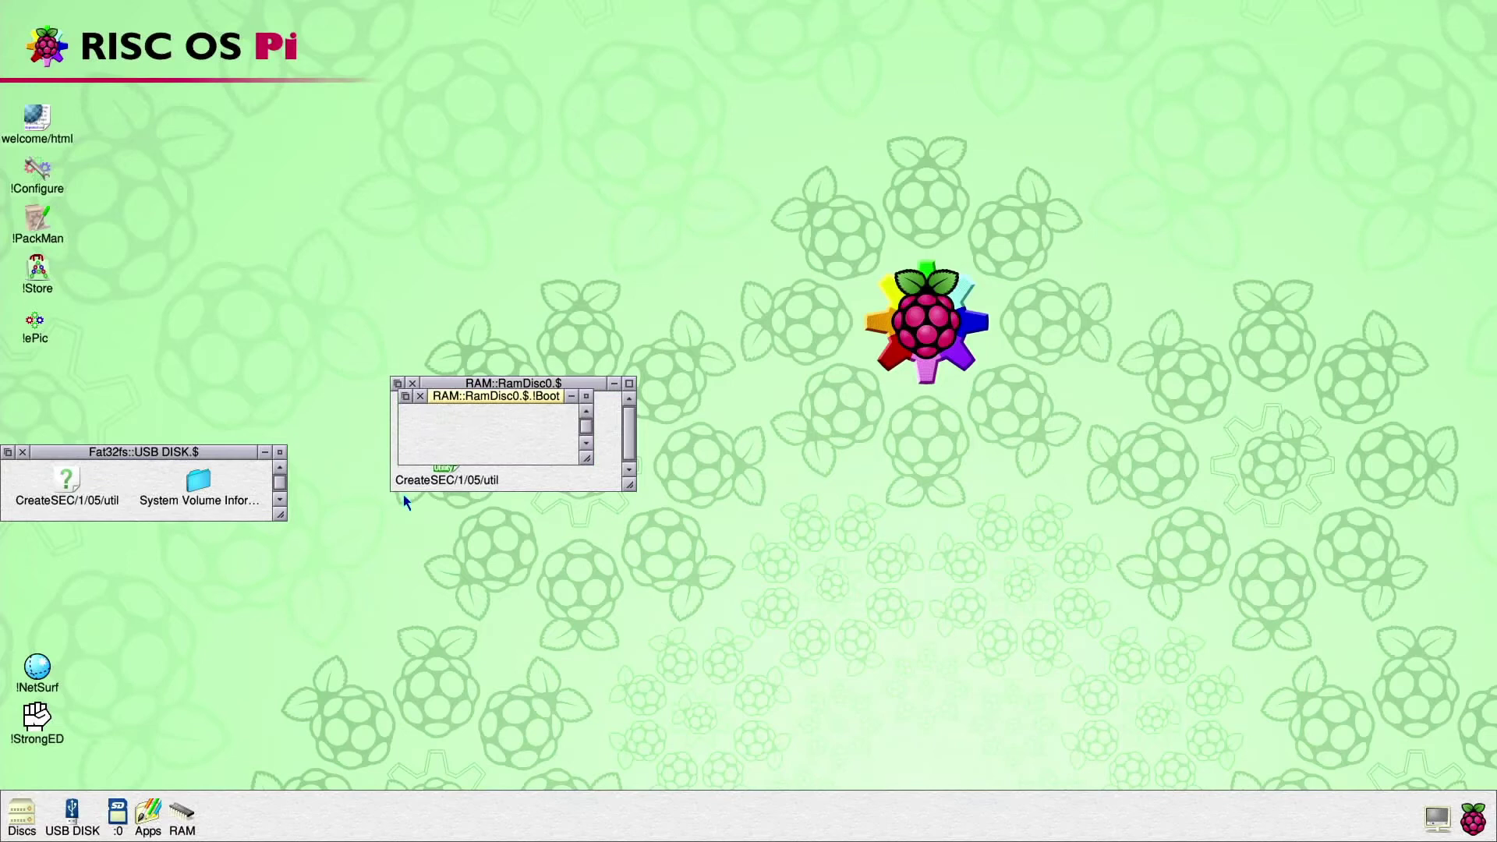
# - Copy everything in the SD card's !Boot except Loader into the RAM disc's !Boot
pyautogui.click(121, 813)
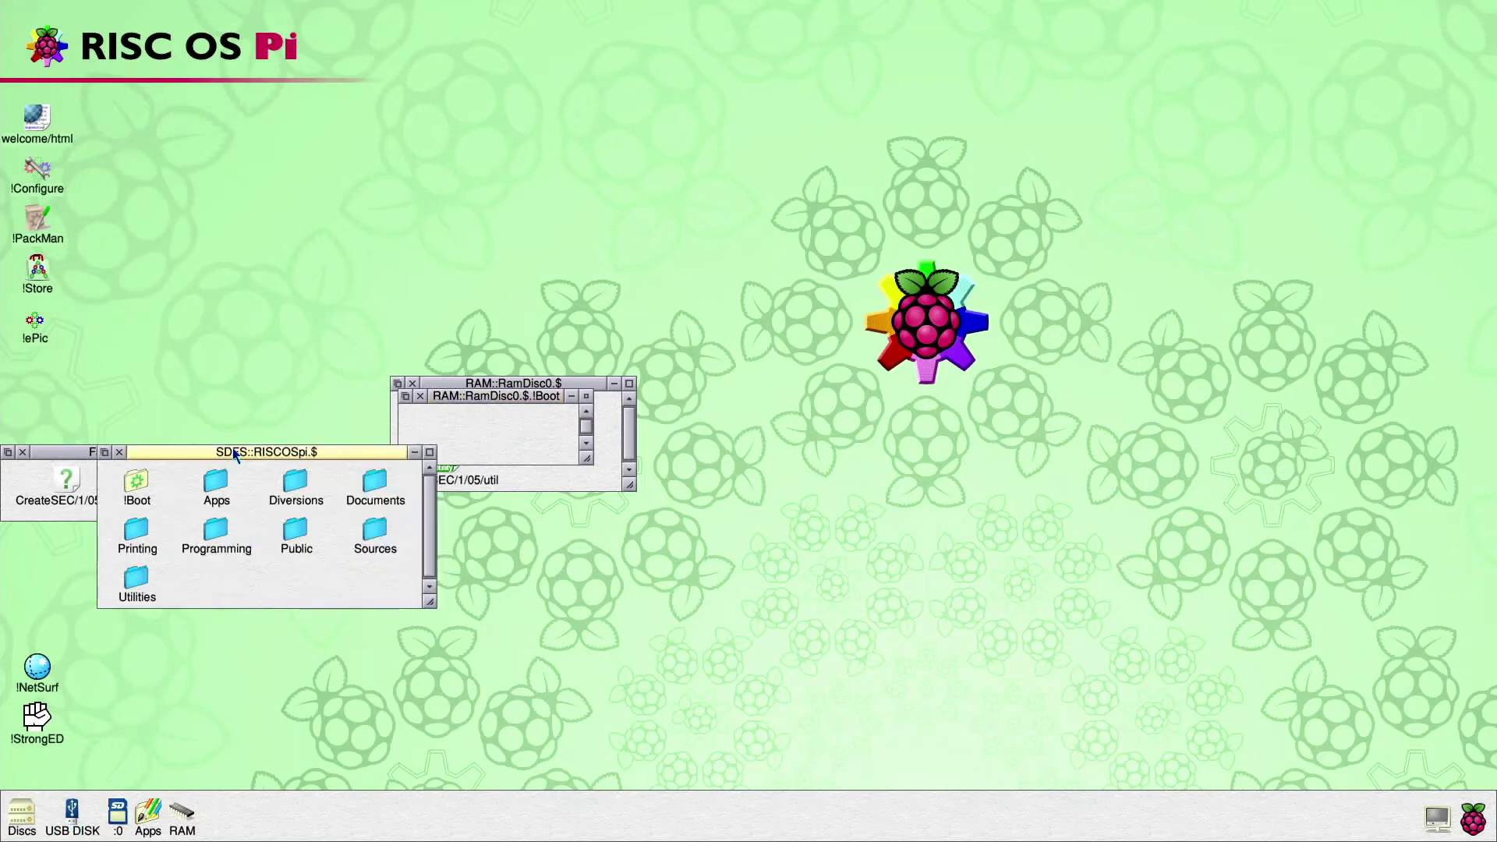
pyautogui.moveTo(234, 452); pyautogui.dragTo(805, 390)
pyautogui.keyDown('shift'); pyautogui.doubleClick(707, 428); pyautogui.keyUp('shift')
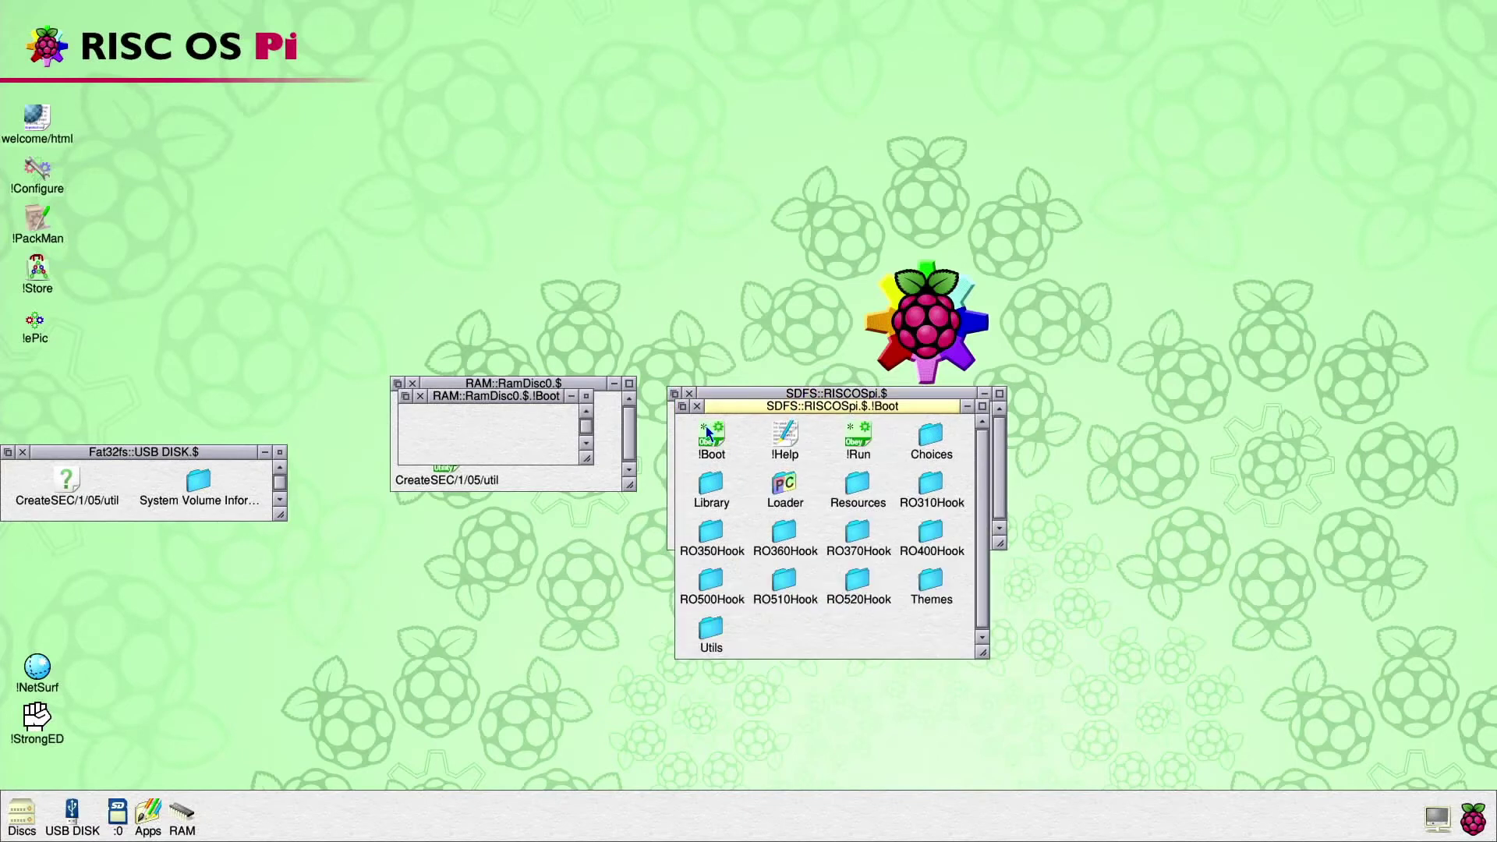
pyautogui.moveTo(686, 428); pyautogui.dragTo(975, 647)
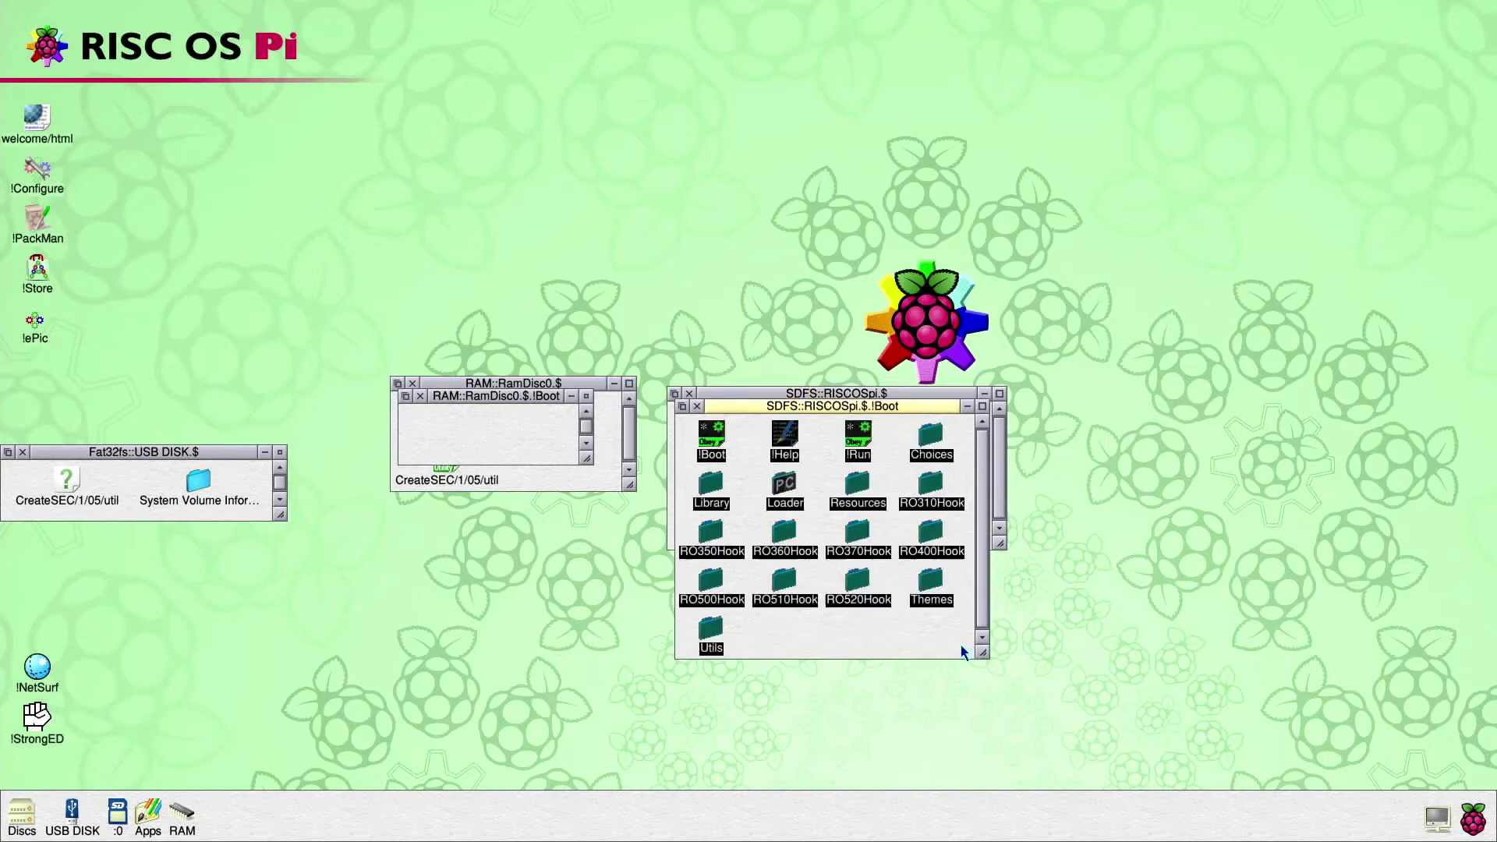
pyautogui.rightClick(790, 496)
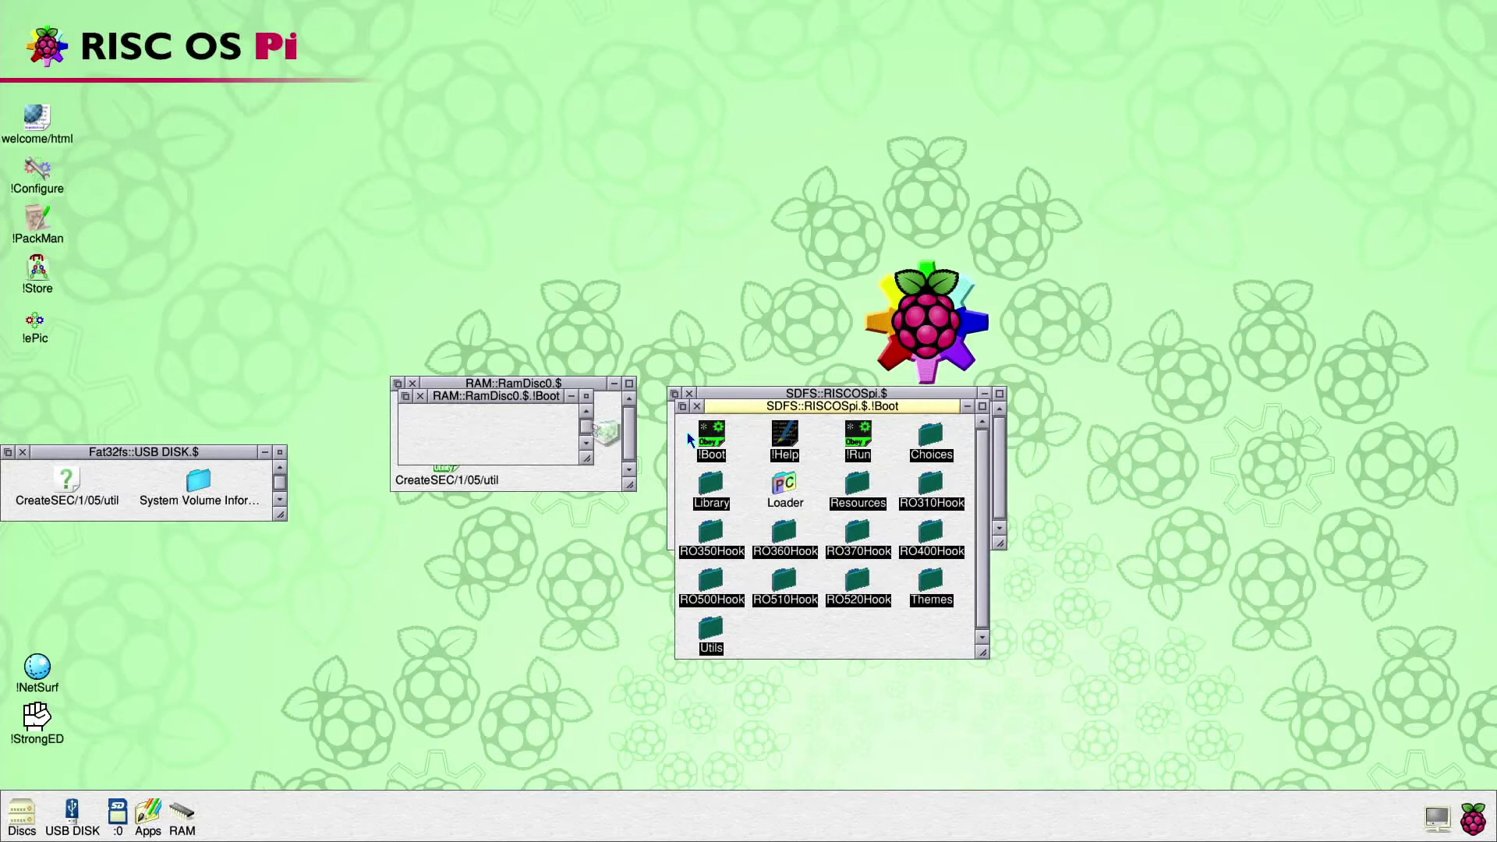
pyautogui.moveTo(715, 430); pyautogui.dragTo(498, 432)
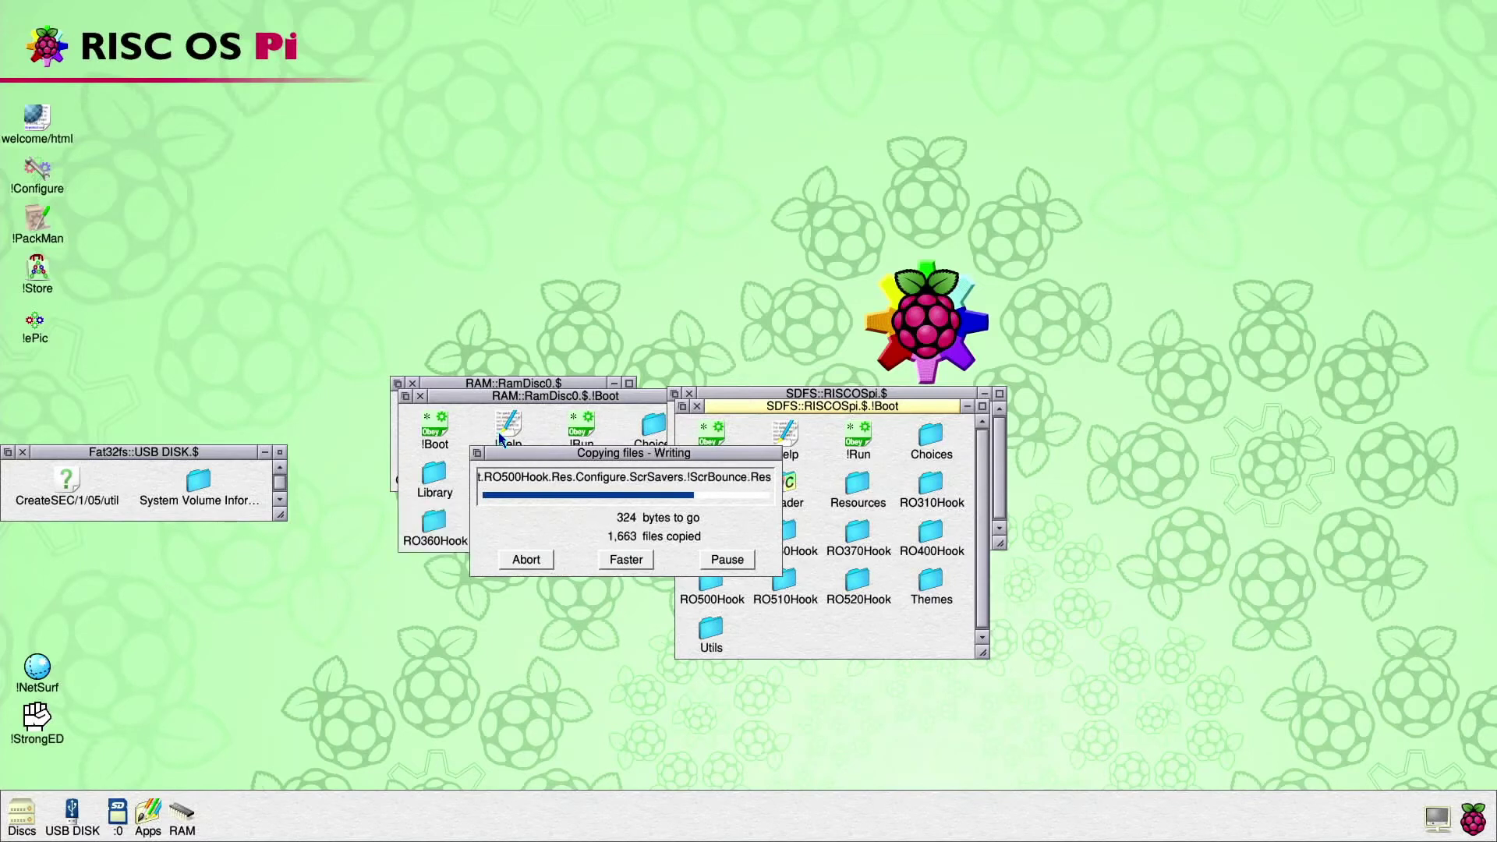
# - Close both !Boot windows and copy the Utilities folder onto the RAM disc
pyautogui.click(695, 405)
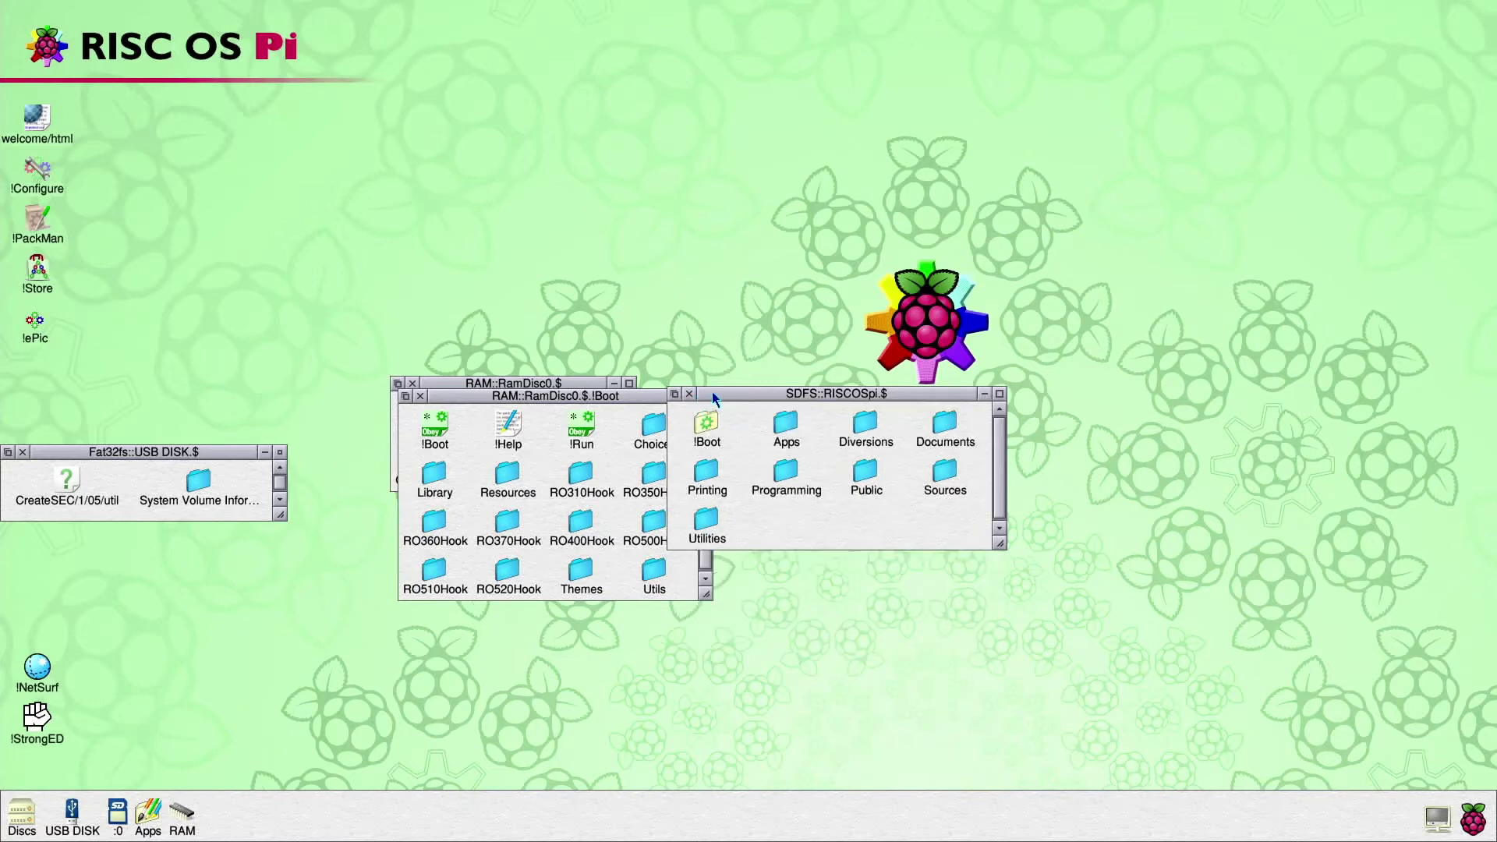
pyautogui.moveTo(712, 391); pyautogui.dragTo(822, 345)
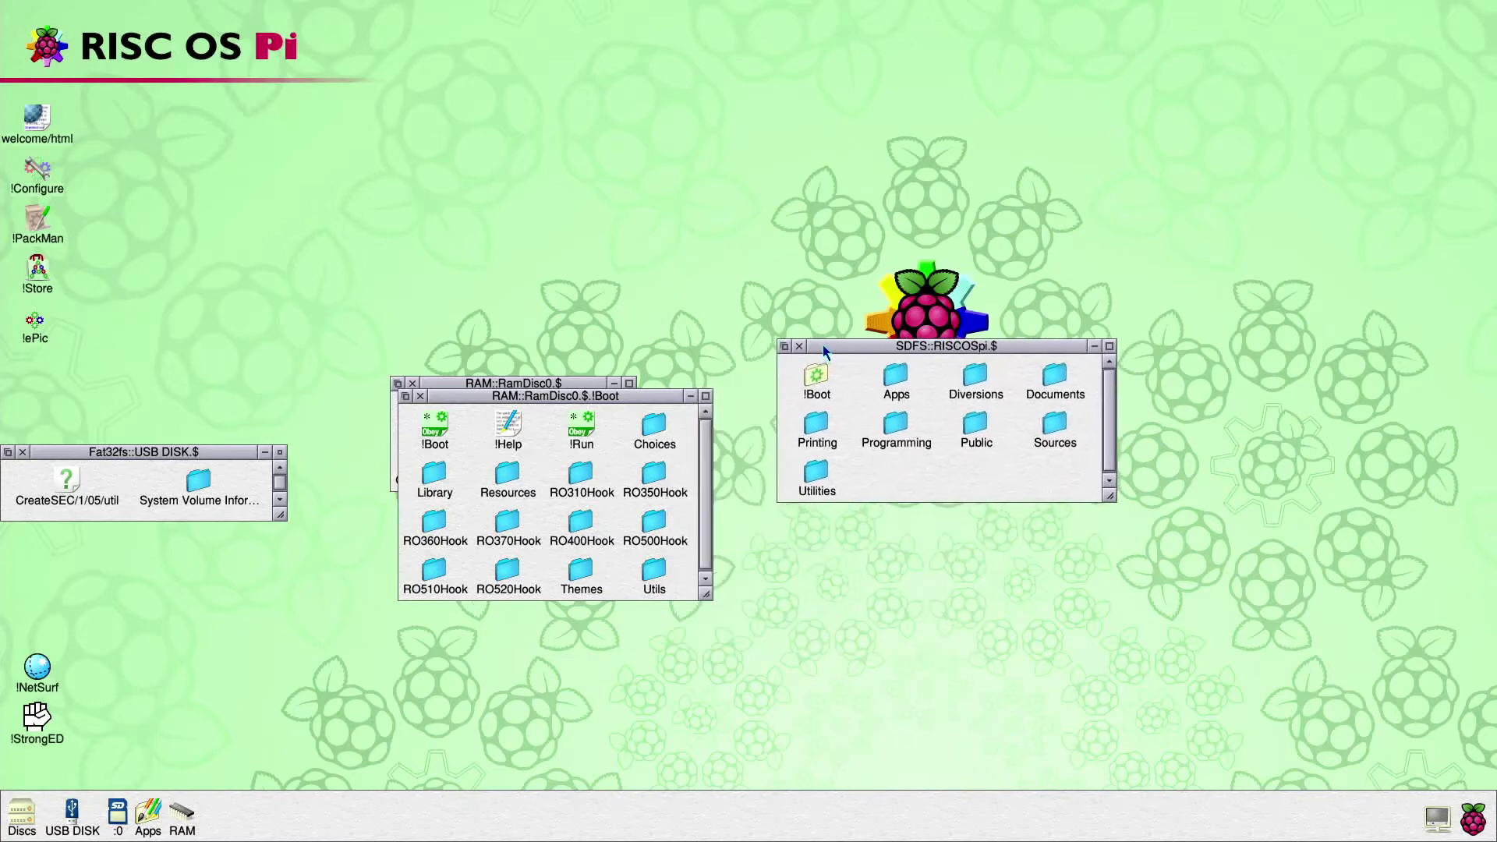
pyautogui.click(421, 396)
pyautogui.moveTo(815, 470); pyautogui.dragTo(565, 462)
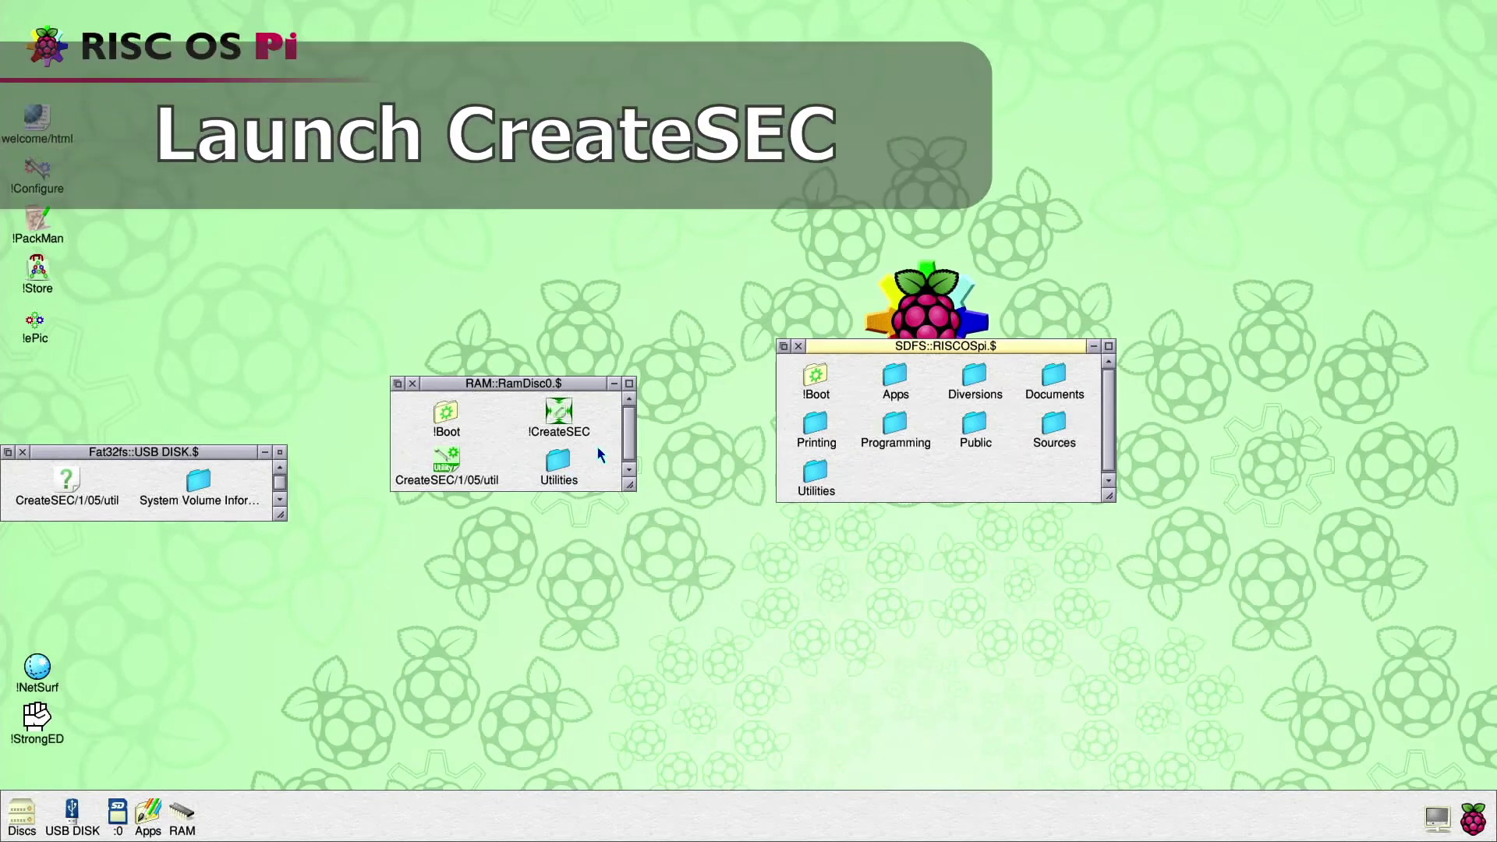
# - Launch CreateSEC from the RAM disc and give it the RAM disc's !Boot as input
pyautogui.doubleClick(555, 410)
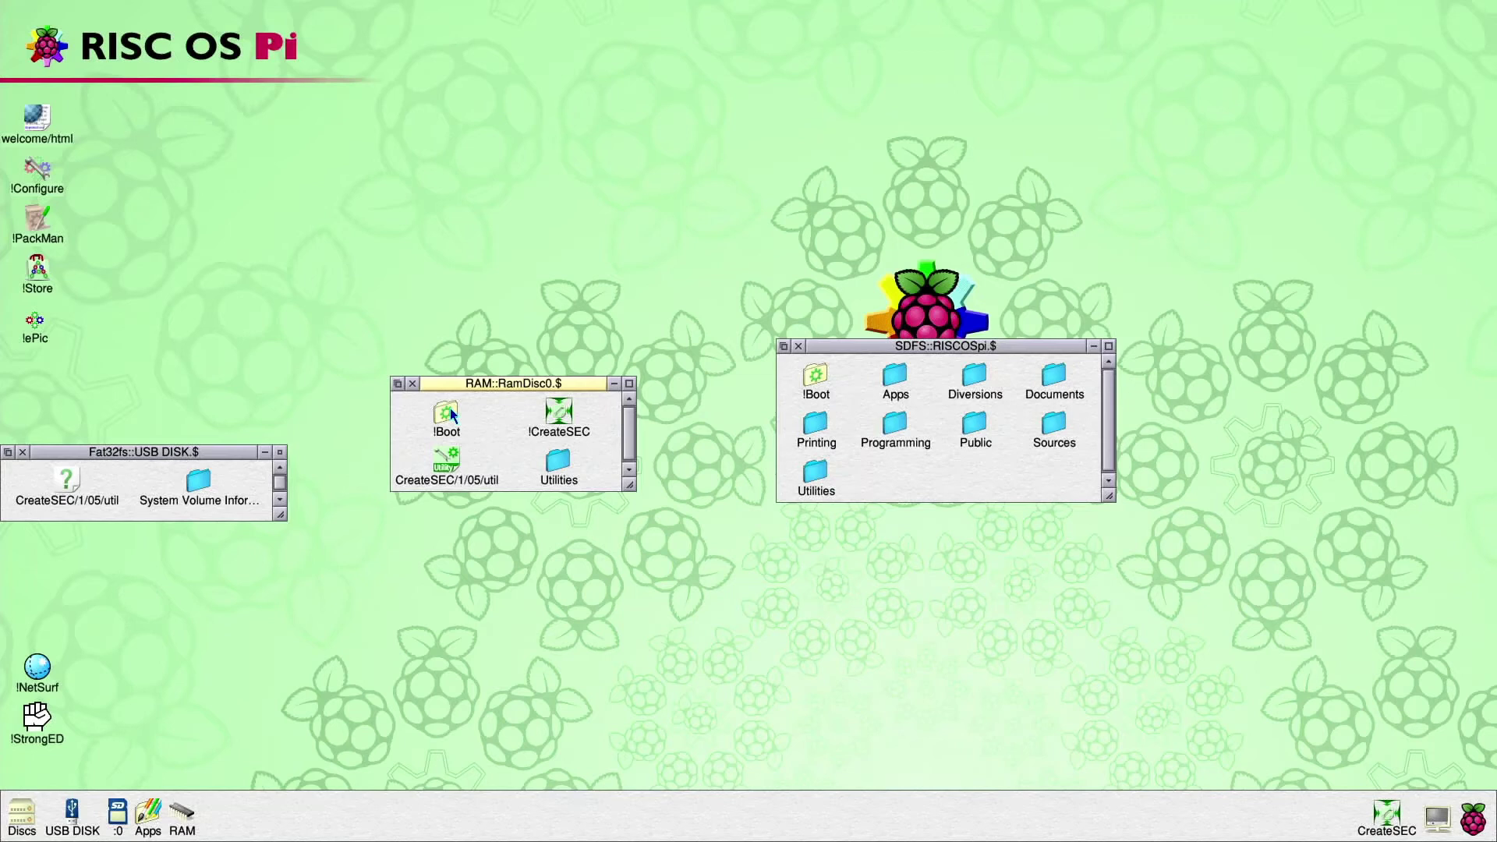
pyautogui.click(451, 409)
pyautogui.moveTo(451, 413); pyautogui.dragTo(1298, 737)
pyautogui.moveTo(1298, 737); pyautogui.dragTo(1386, 815)
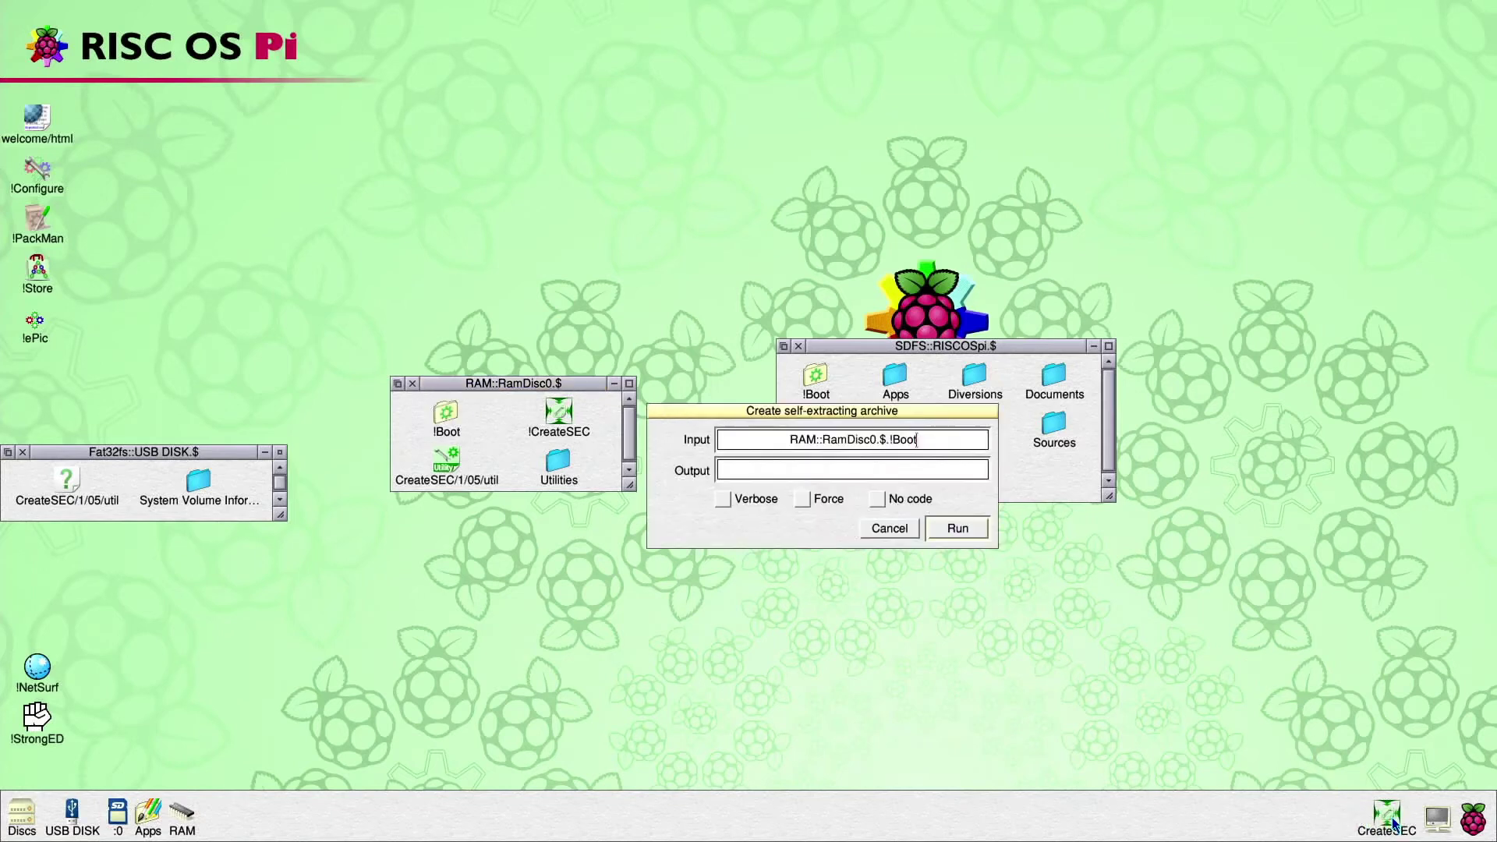
# - Set the output to !Boot/util in the USB disk directory and build the archive
pyautogui.click(892, 470)
pyautogui.write('!Boot')
pyautogui.write('/ut')
pyautogui.write('il')
pyautogui.middleClick(133, 515)
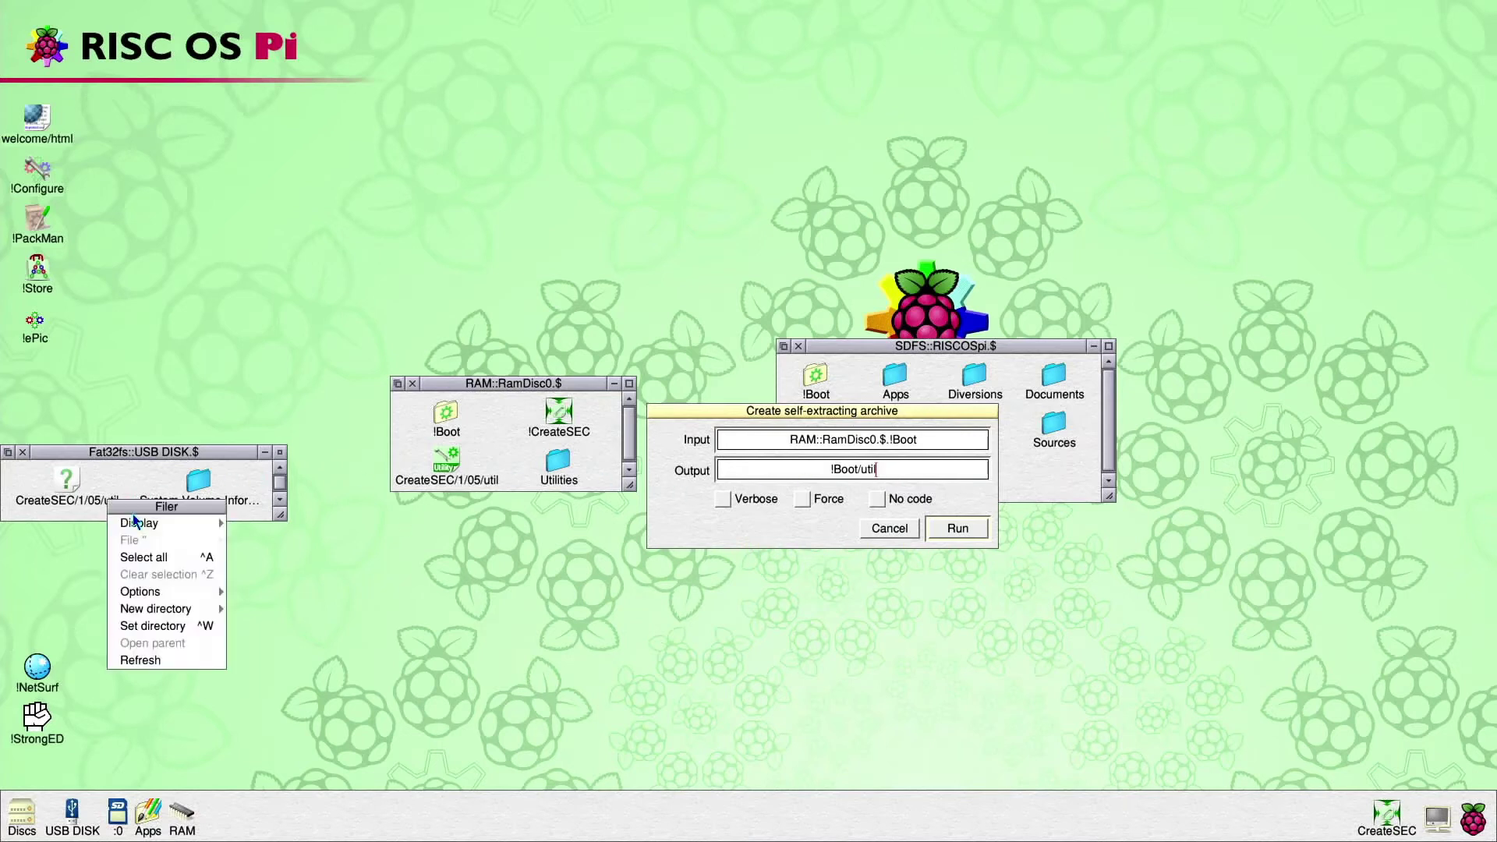
pyautogui.click(204, 625)
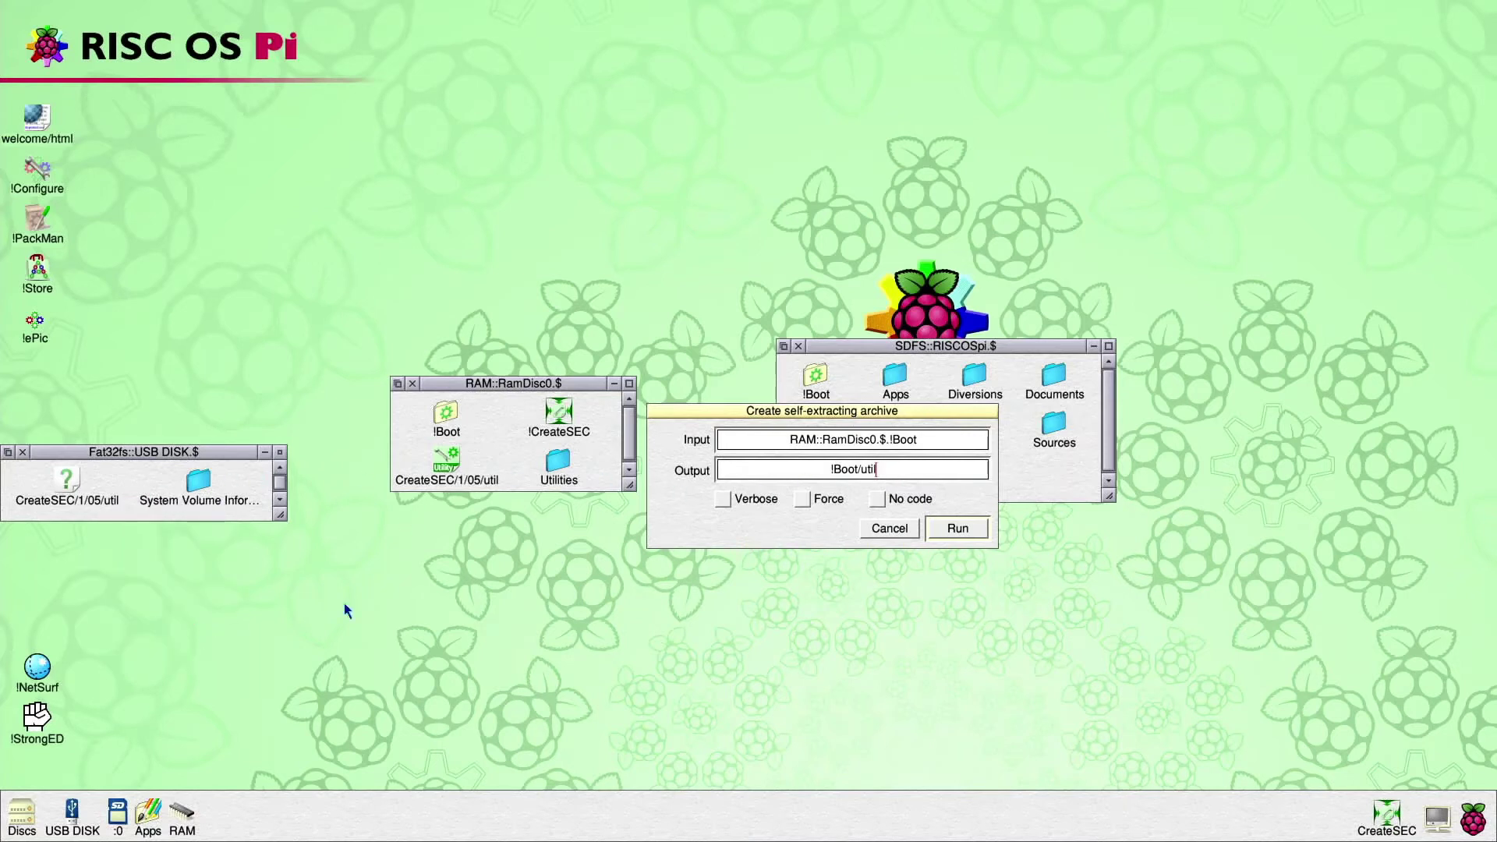
pyautogui.click(957, 528)
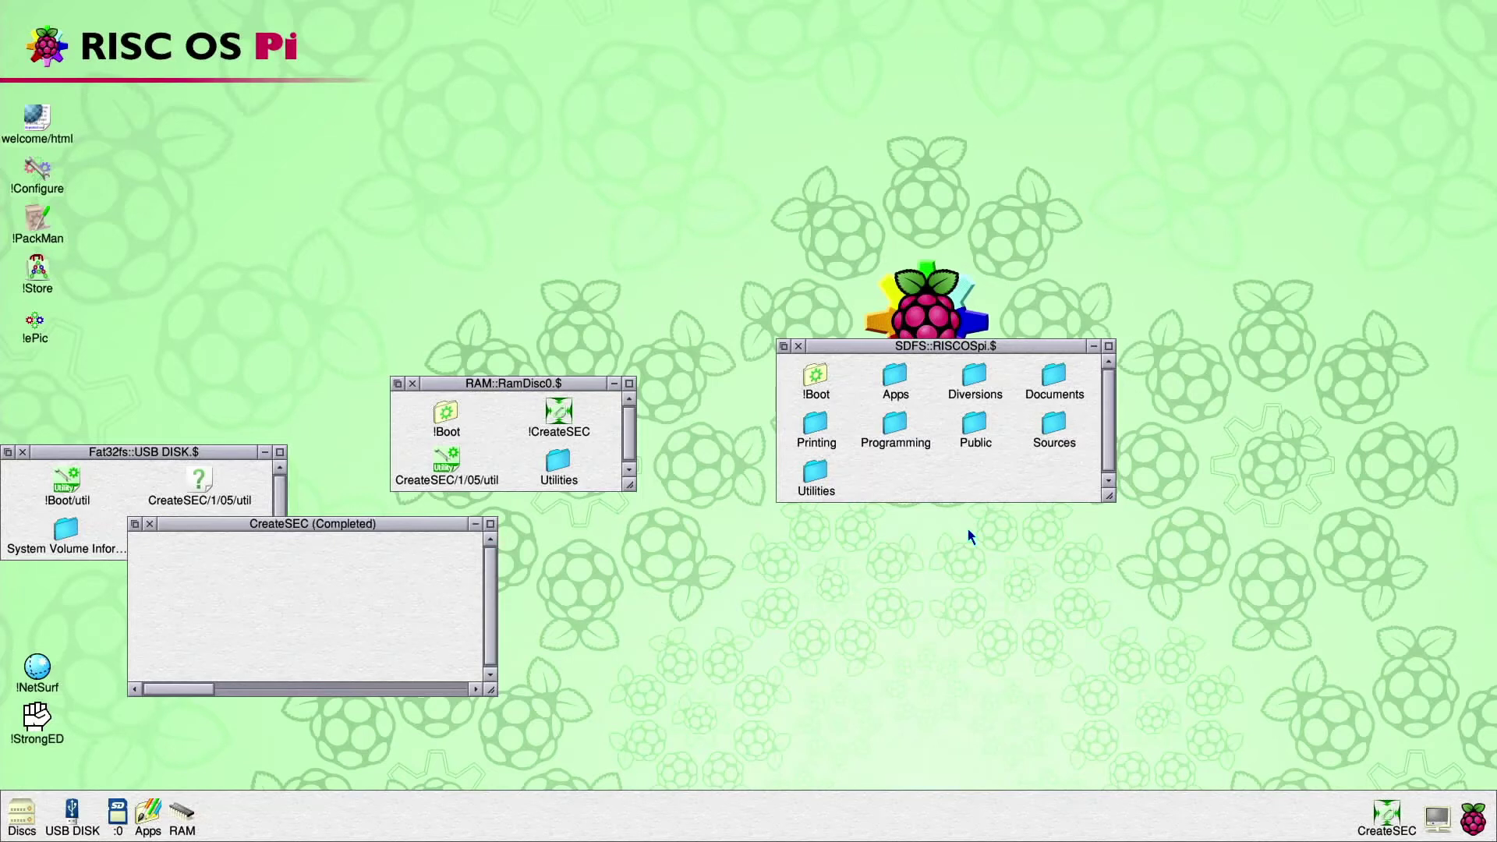
# - Feed the RAM disc's Utilities folder to CreateSEC and build it as Utilities/util
pyautogui.click(148, 523)
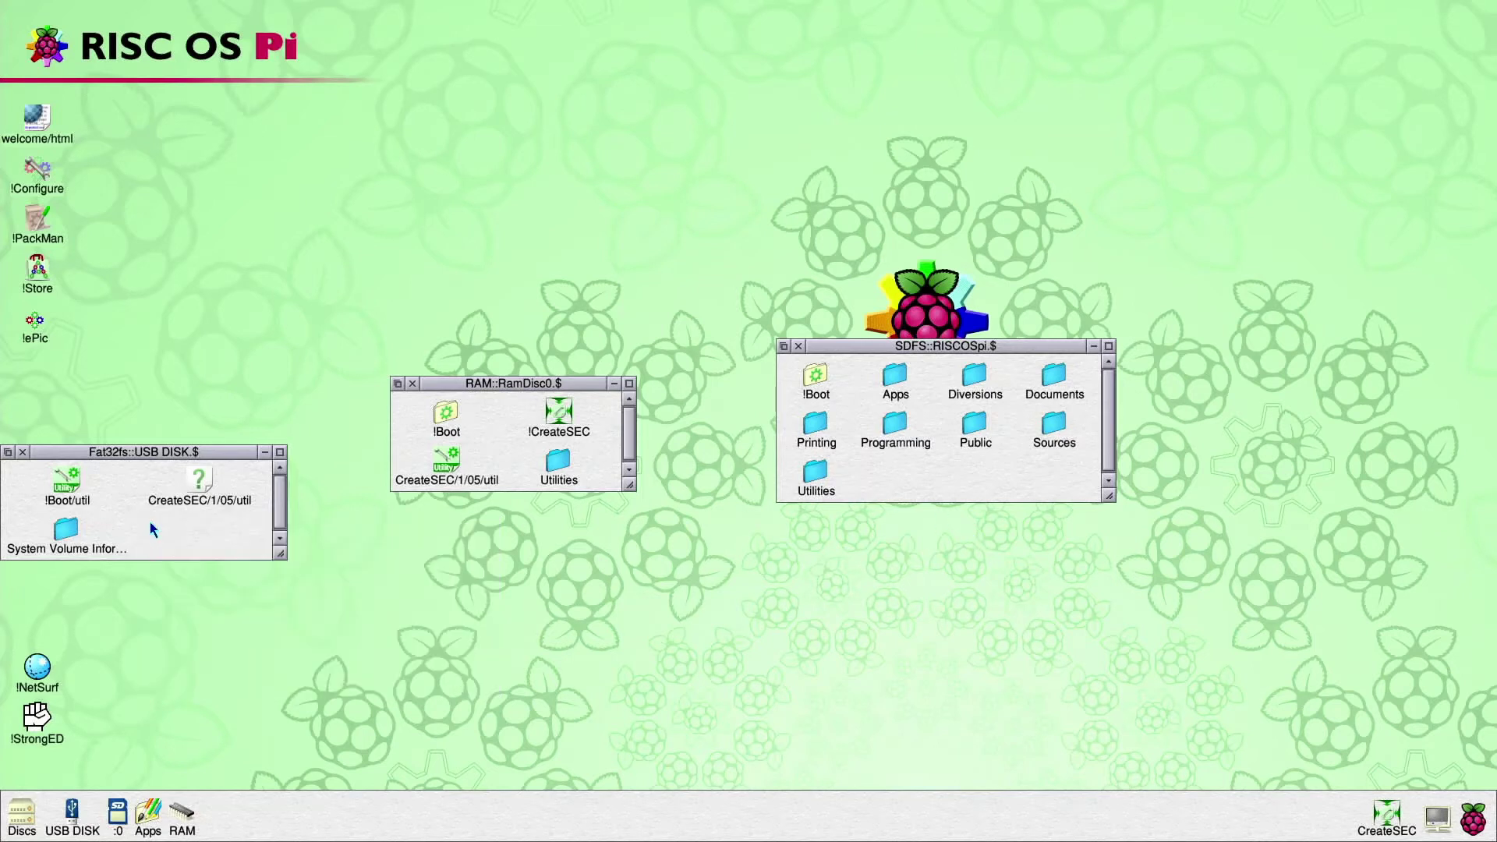
pyautogui.moveTo(559, 464); pyautogui.dragTo(1384, 815)
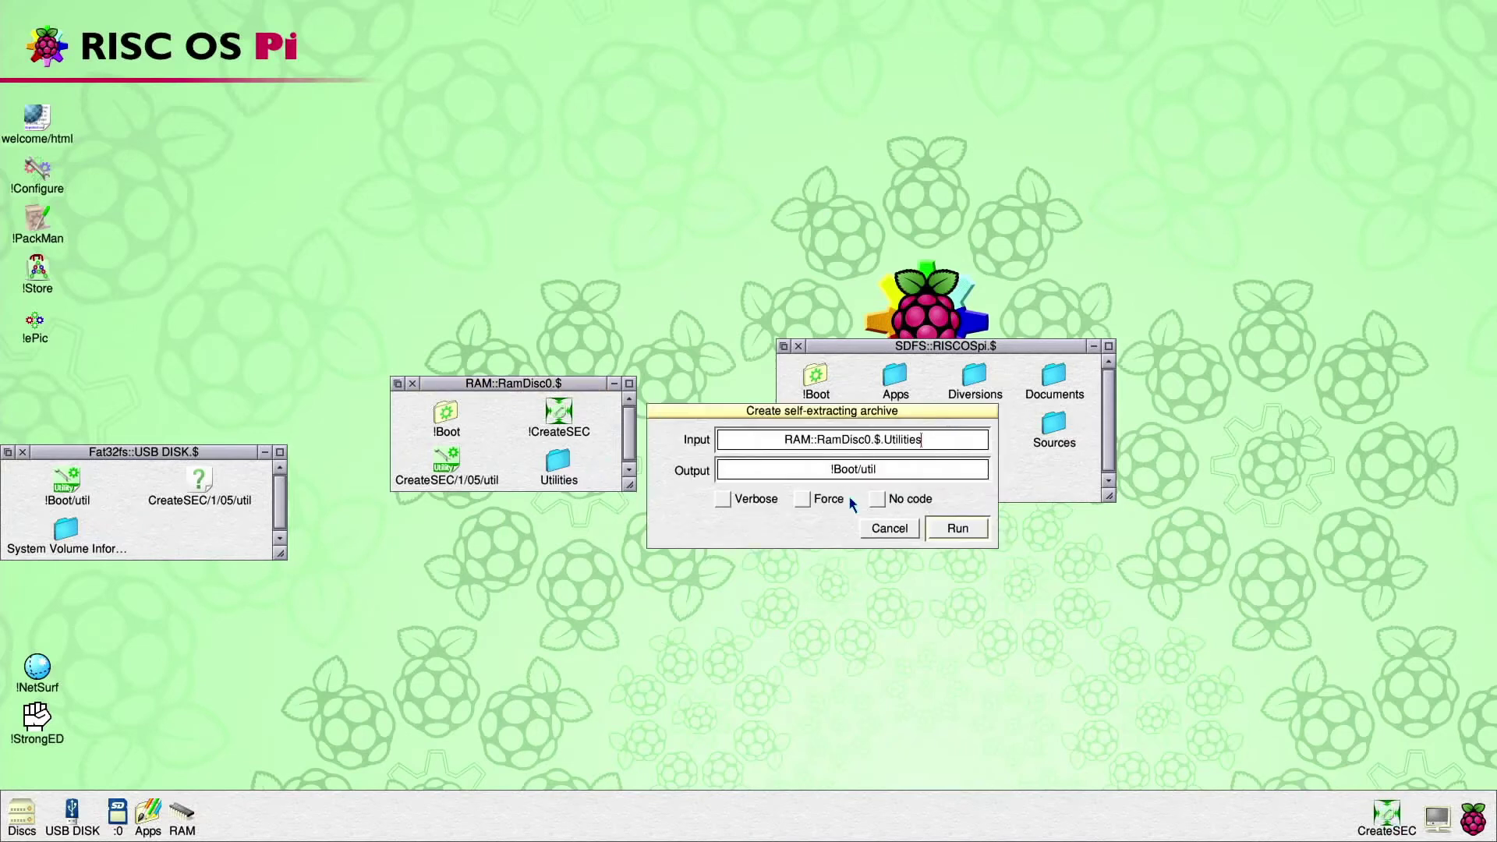
pyautogui.click(860, 469)
pyautogui.press('Left')
pyautogui.press('BackSpace')
pyautogui.press('BackSpace')
pyautogui.press('BackSpace')
pyautogui.press('BackSpace')
pyautogui.press('BackSpace')
pyautogui.write('Ut')
pyautogui.write('iliti')
pyautogui.write('es')
pyautogui.click(945, 524)
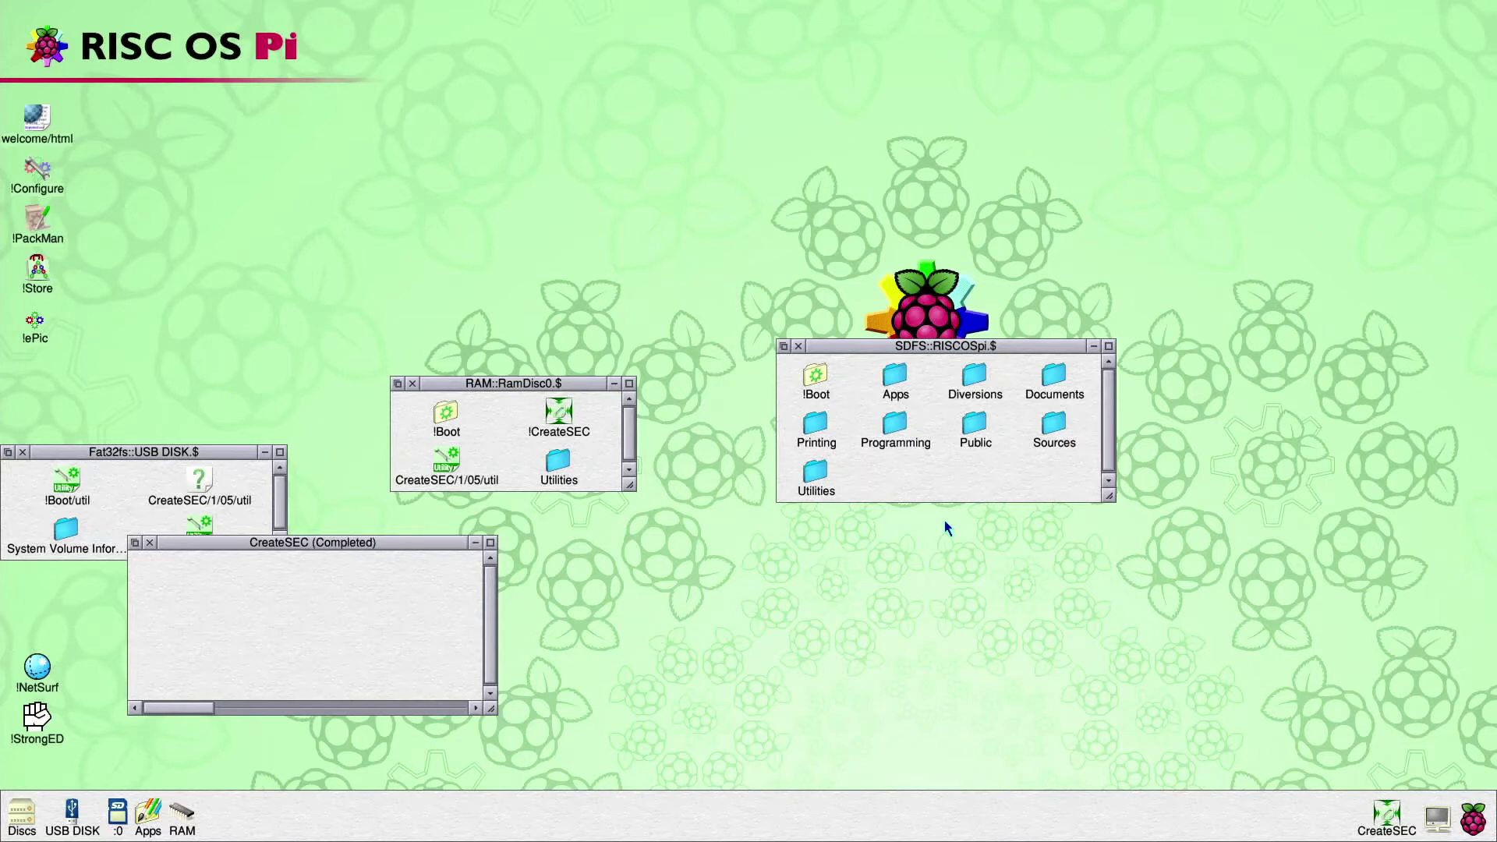
# - Feed the SD card's Apps folder to CreateSEC and build it as Apps/util
pyautogui.click(149, 541)
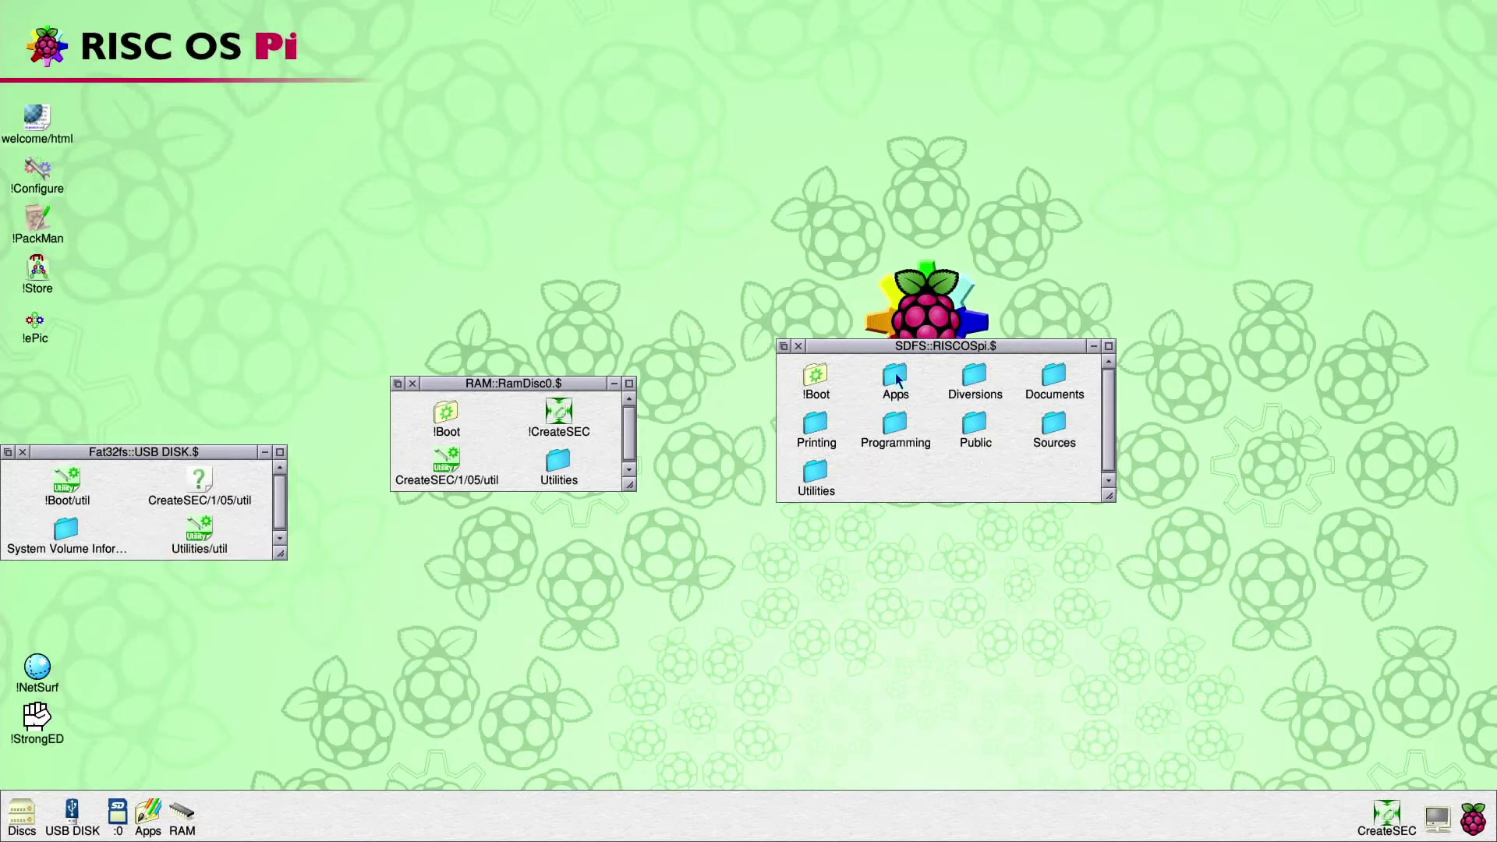
pyautogui.moveTo(896, 379)
pyautogui.mouseDown()
pyautogui.moveTo(1046, 558)
pyautogui.moveTo(1383, 814)
pyautogui.mouseUp()
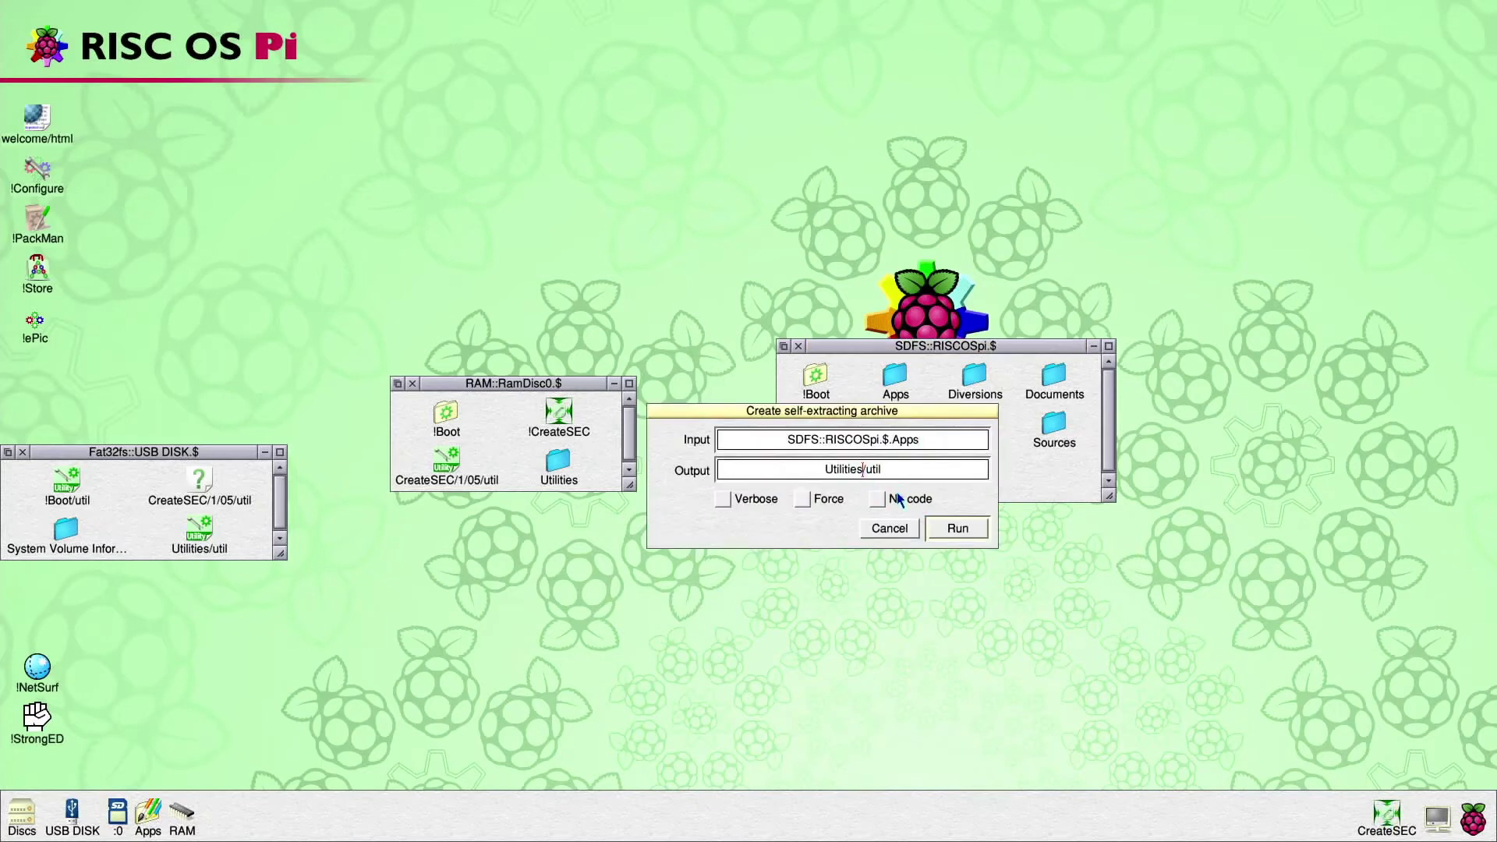
pyautogui.press('BackSpace')
pyautogui.press('BackSpace')
pyautogui.press('BackSpace')
pyautogui.press('BackSpace')
pyautogui.press('BackSpace')
pyautogui.press('BackSpace')
pyautogui.press('BackSpace')
pyautogui.press('BackSpace')
pyautogui.write('Apps')
pyautogui.click(958, 531)
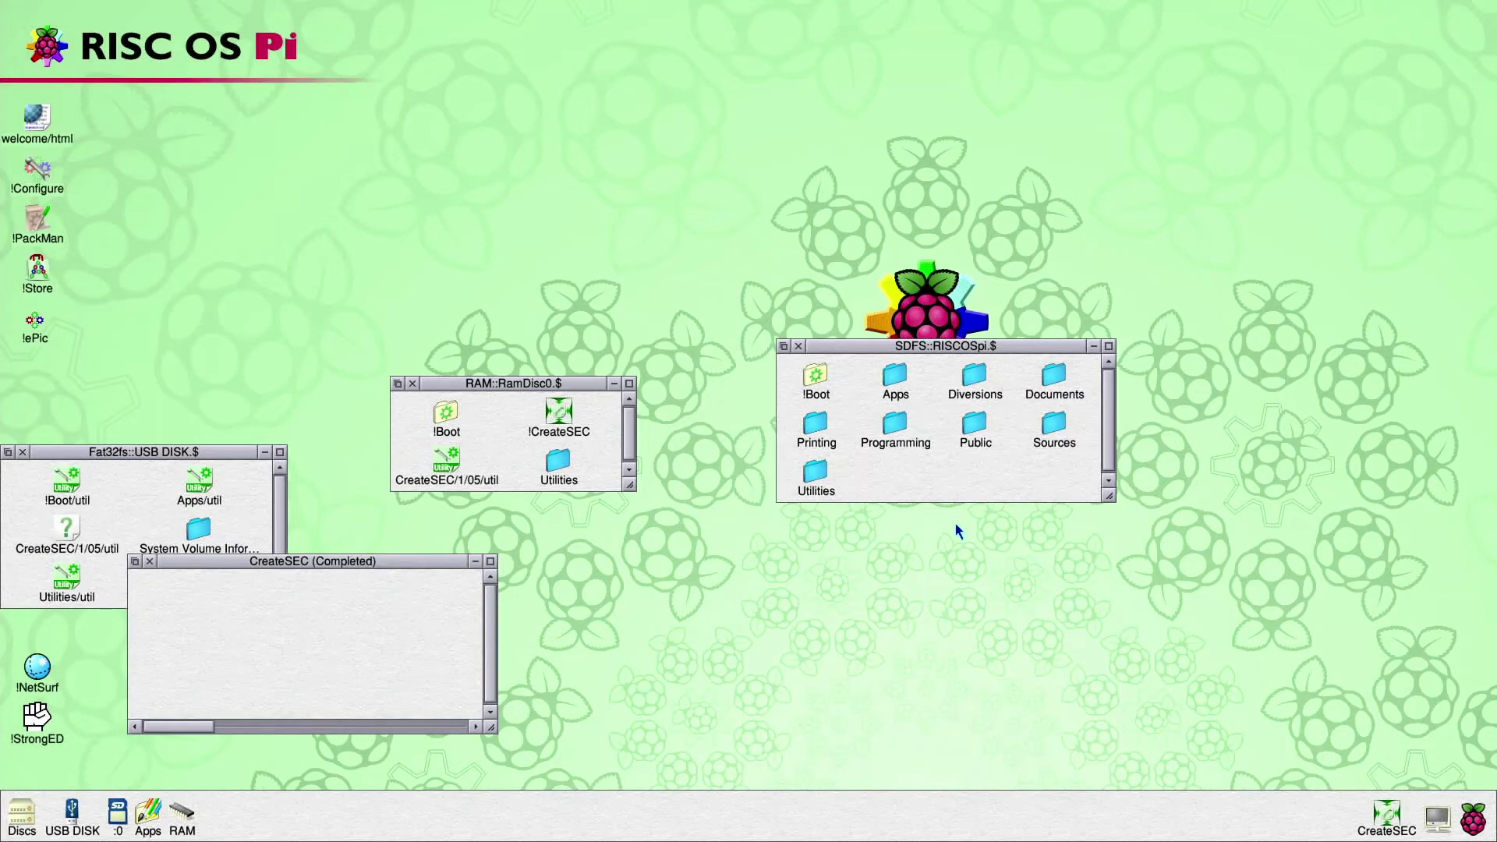
pyautogui.click(150, 559)
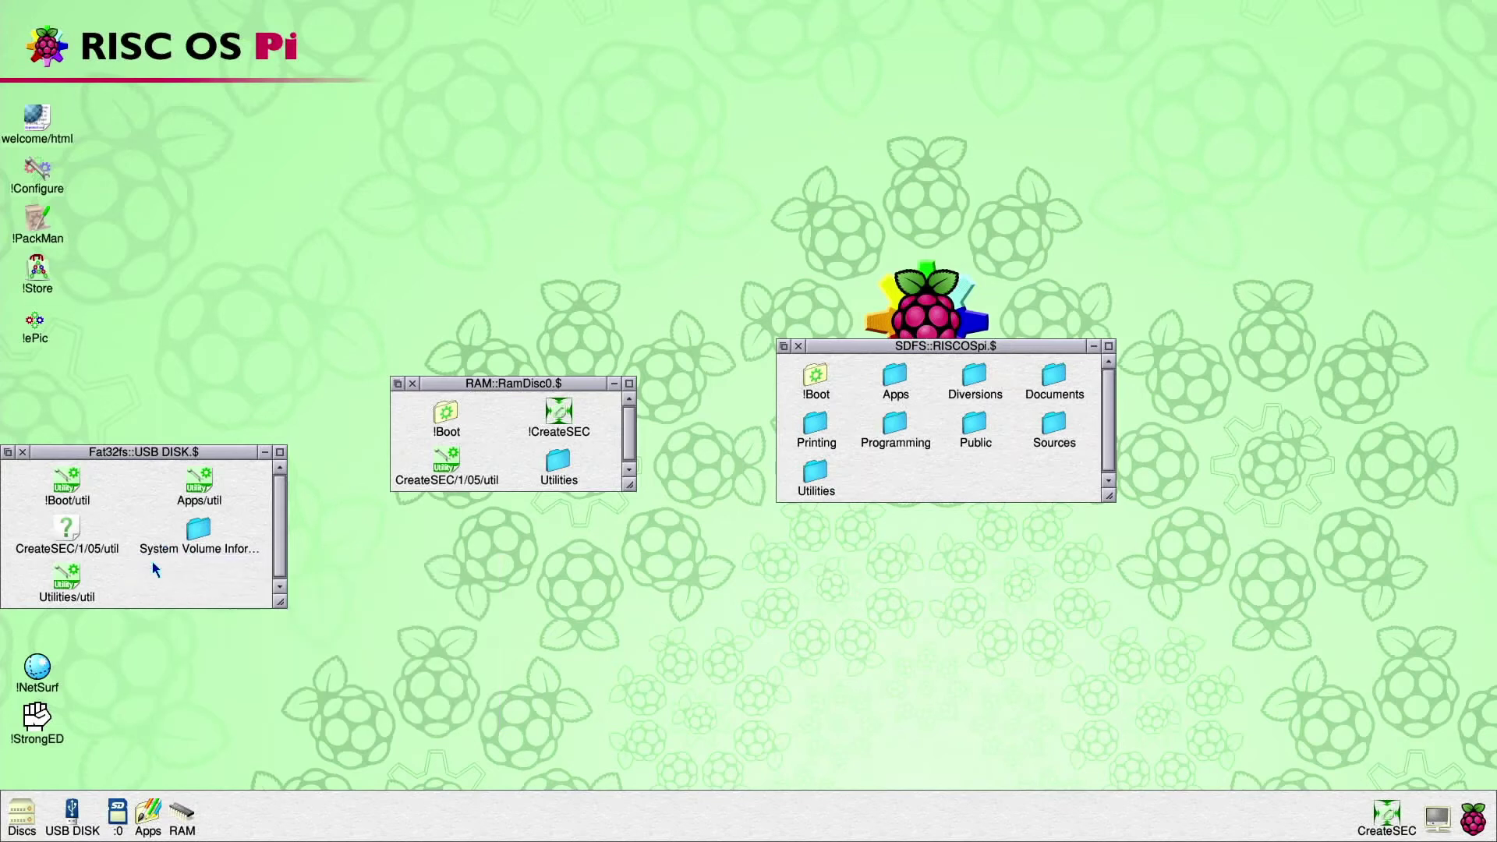
# - Feed the Diversions folder to CreateSEC, rename the output Diversions/util, and build it
pyautogui.click(975, 381)
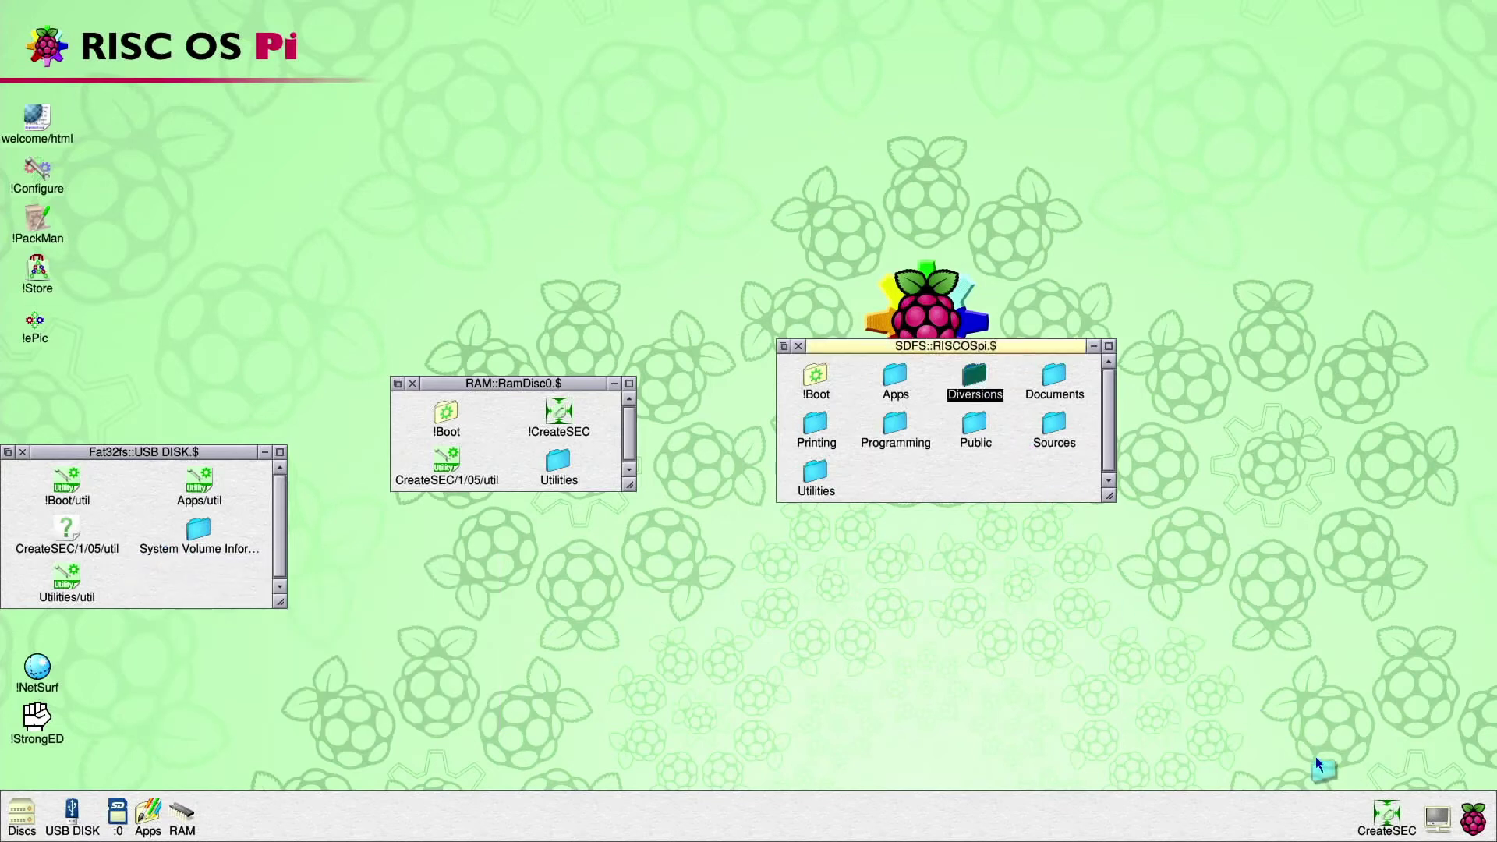
pyautogui.moveTo(975, 381); pyautogui.dragTo(1387, 815)
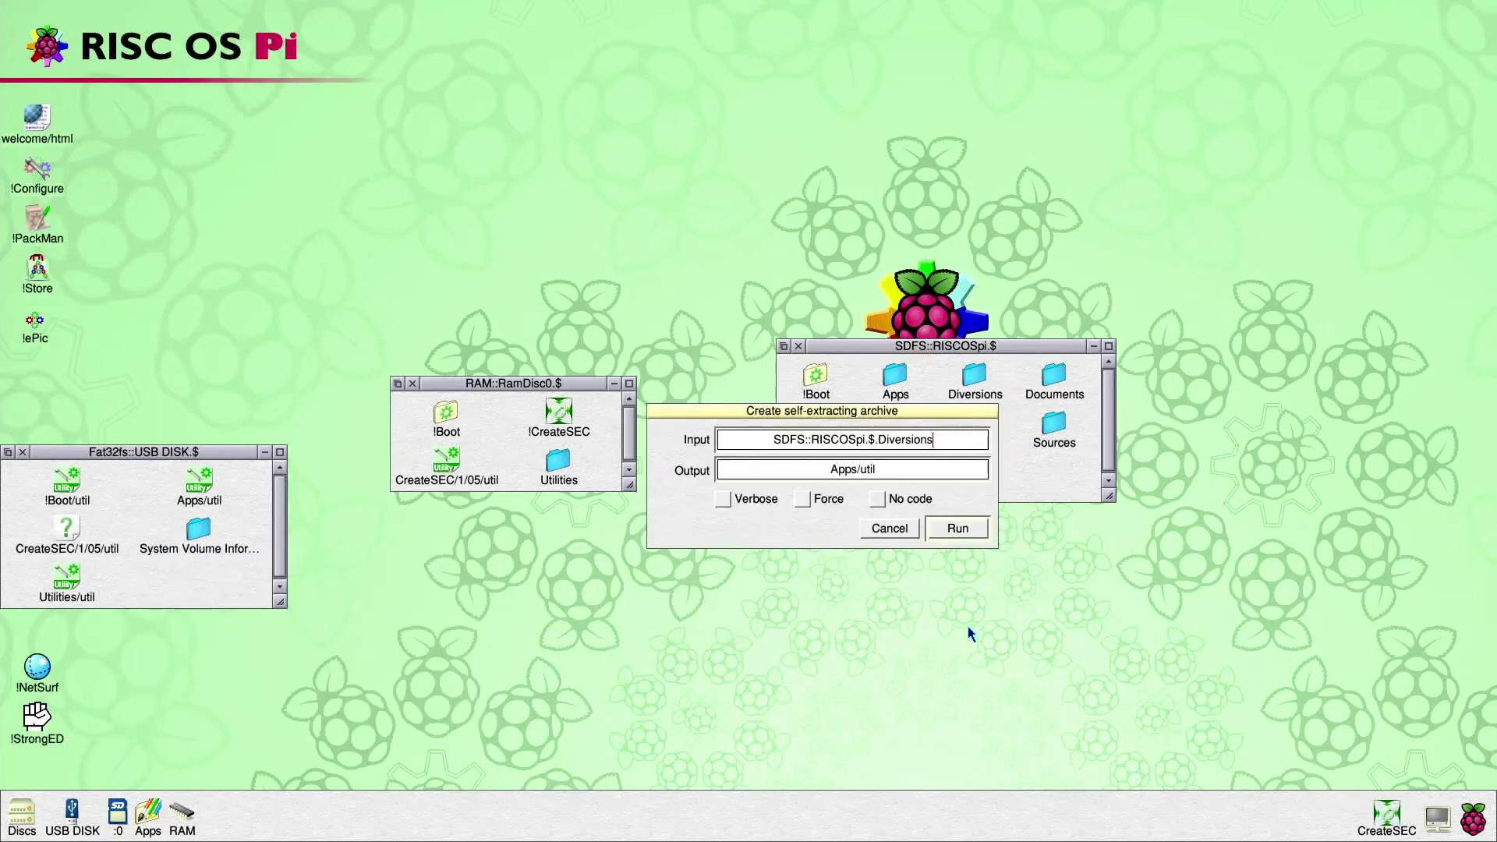
pyautogui.click(859, 470)
pyautogui.press('Left')
pyautogui.press('BackSpace')
pyautogui.press('BackSpace')
pyautogui.press('BackSpace')
pyautogui.press('BackSpace')
pyautogui.write('Di')
pyautogui.write('version')
pyautogui.write('s')
pyautogui.press('Return')
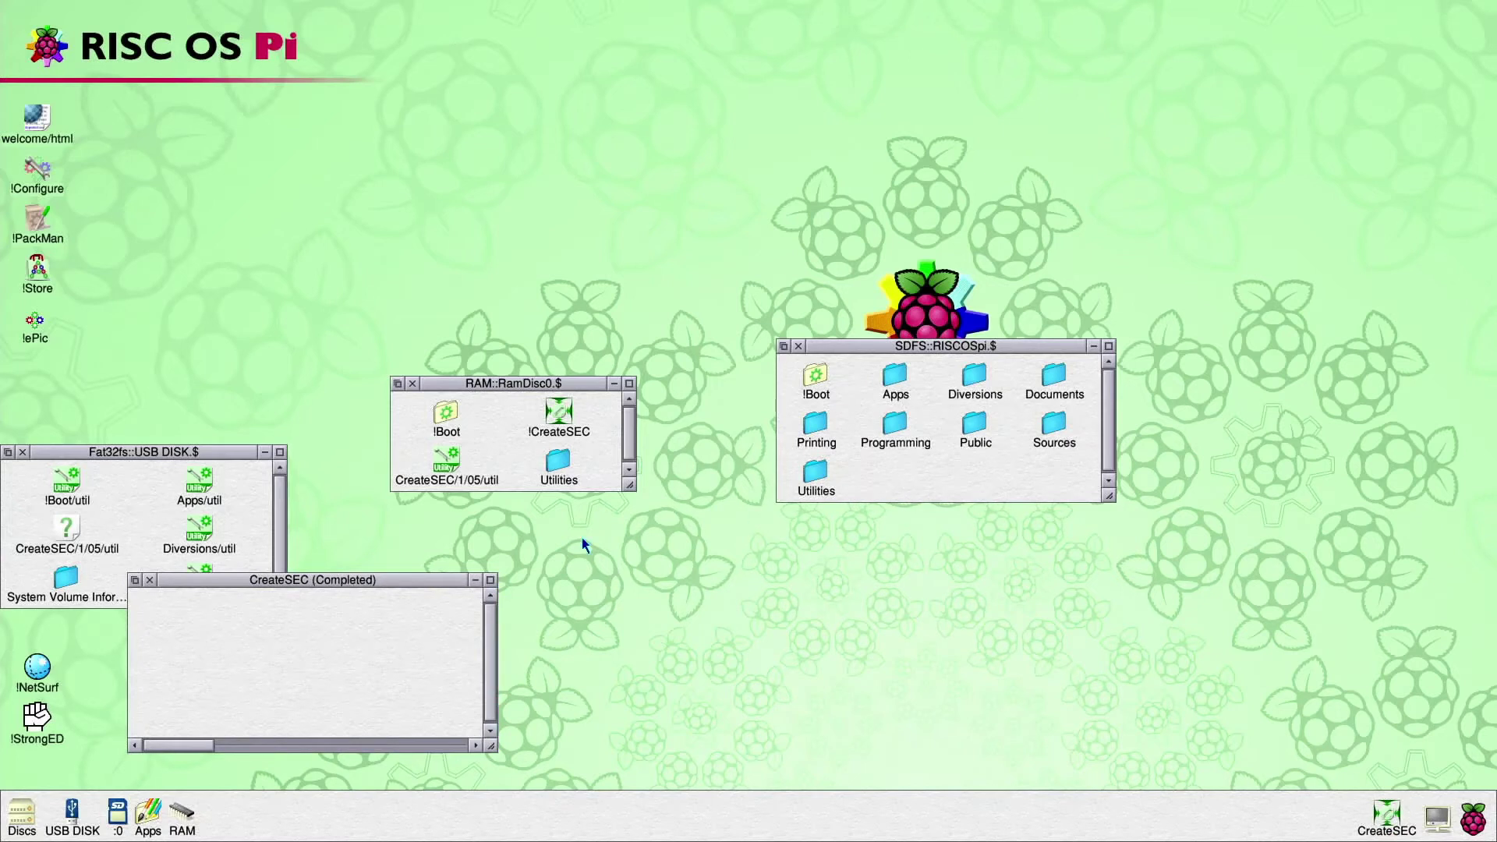
# - Feed the Documents folder to CreateSEC, rename the output Documents/util, and build it
pyautogui.click(150, 580)
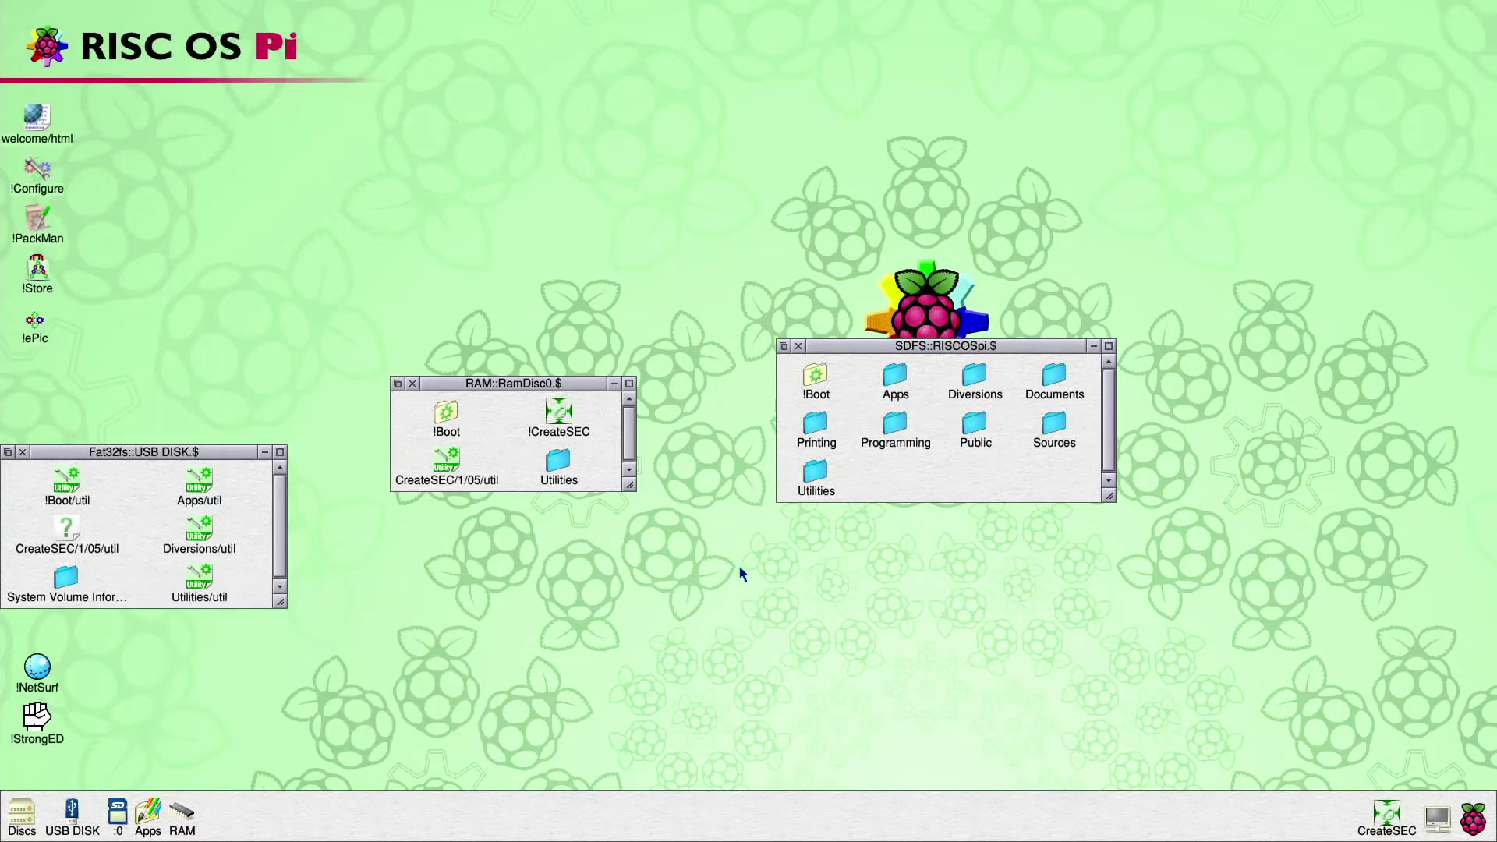
pyautogui.click(1057, 396)
pyautogui.click(1383, 809)
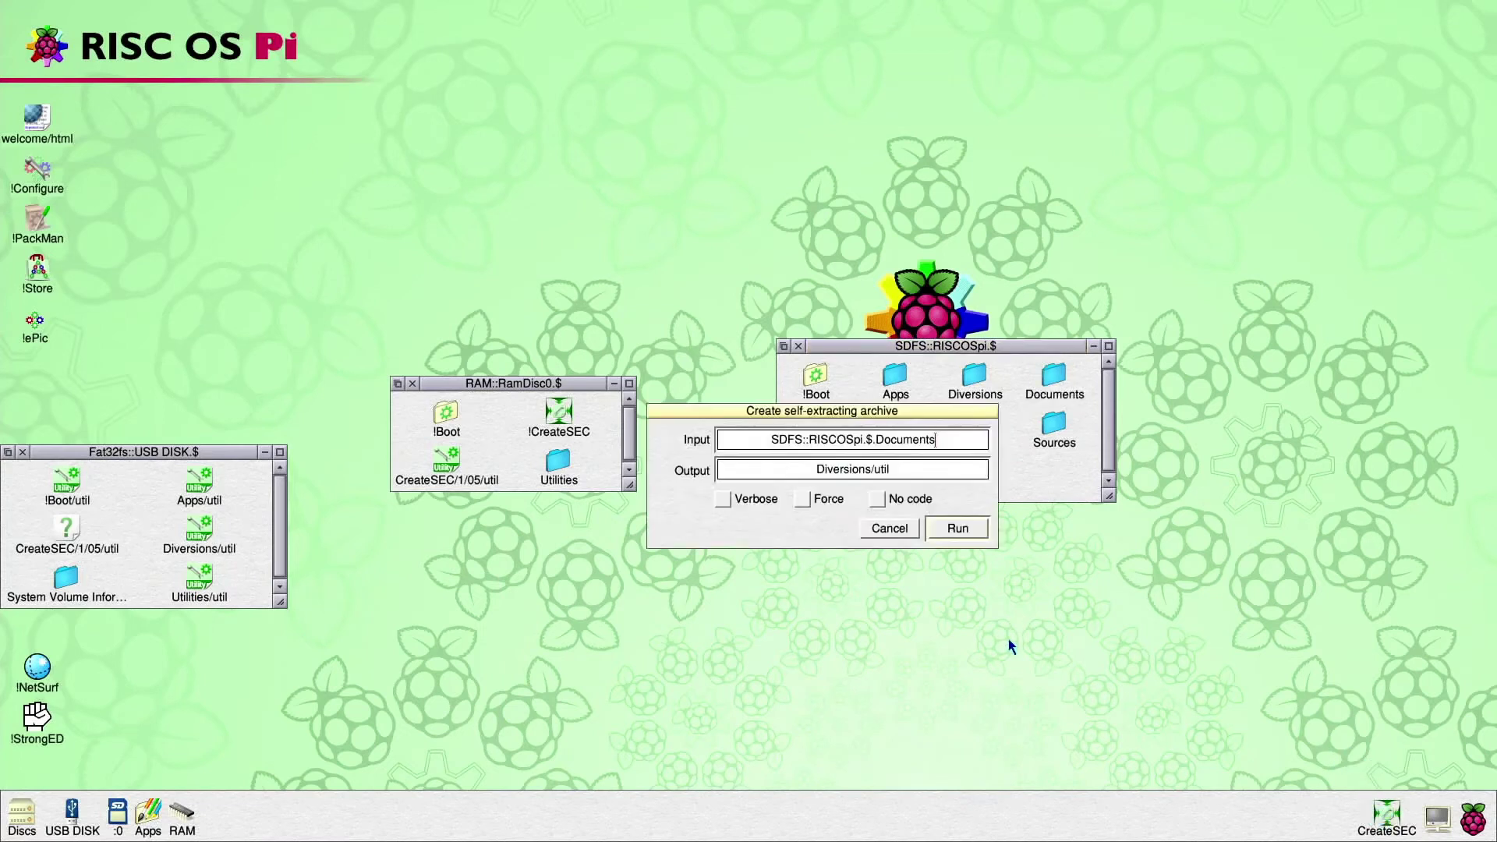
pyautogui.click(870, 471)
pyautogui.press('BackSpace')
pyautogui.press('BackSpace')
pyautogui.press('BackSpace')
pyautogui.press('BackSpace')
pyautogui.press('BackSpace')
pyautogui.press('BackSpace')
pyautogui.press('BackSpace')
pyautogui.press('BackSpace')
pyautogui.press('BackSpace')
pyautogui.write('o')
pyautogui.write('cuments')
pyautogui.click(959, 536)
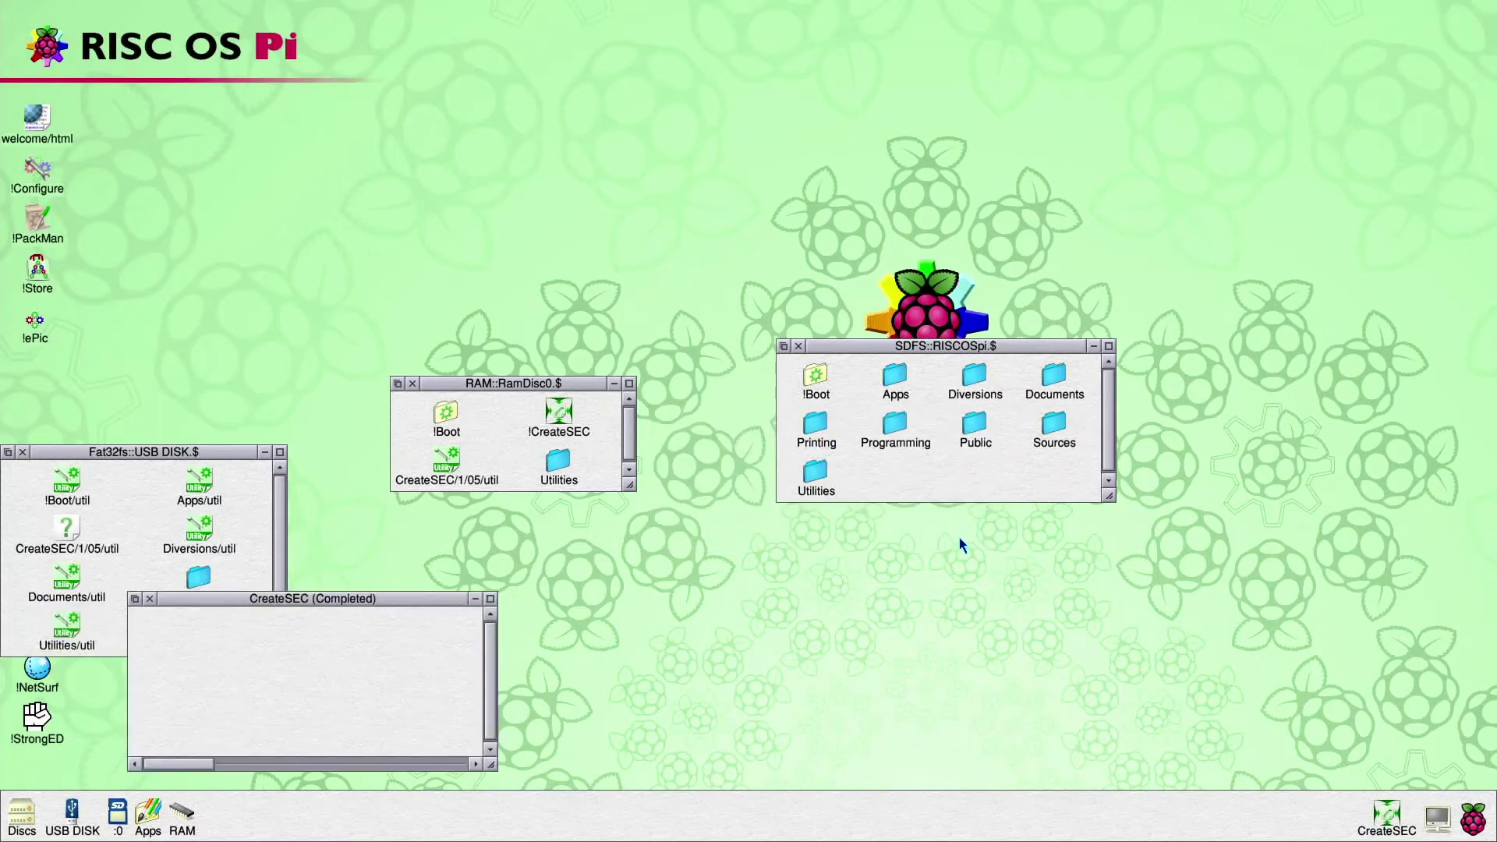
# - Feed the Printing folder to CreateSEC, rename the output Printing/util, and build it
pyautogui.click(150, 600)
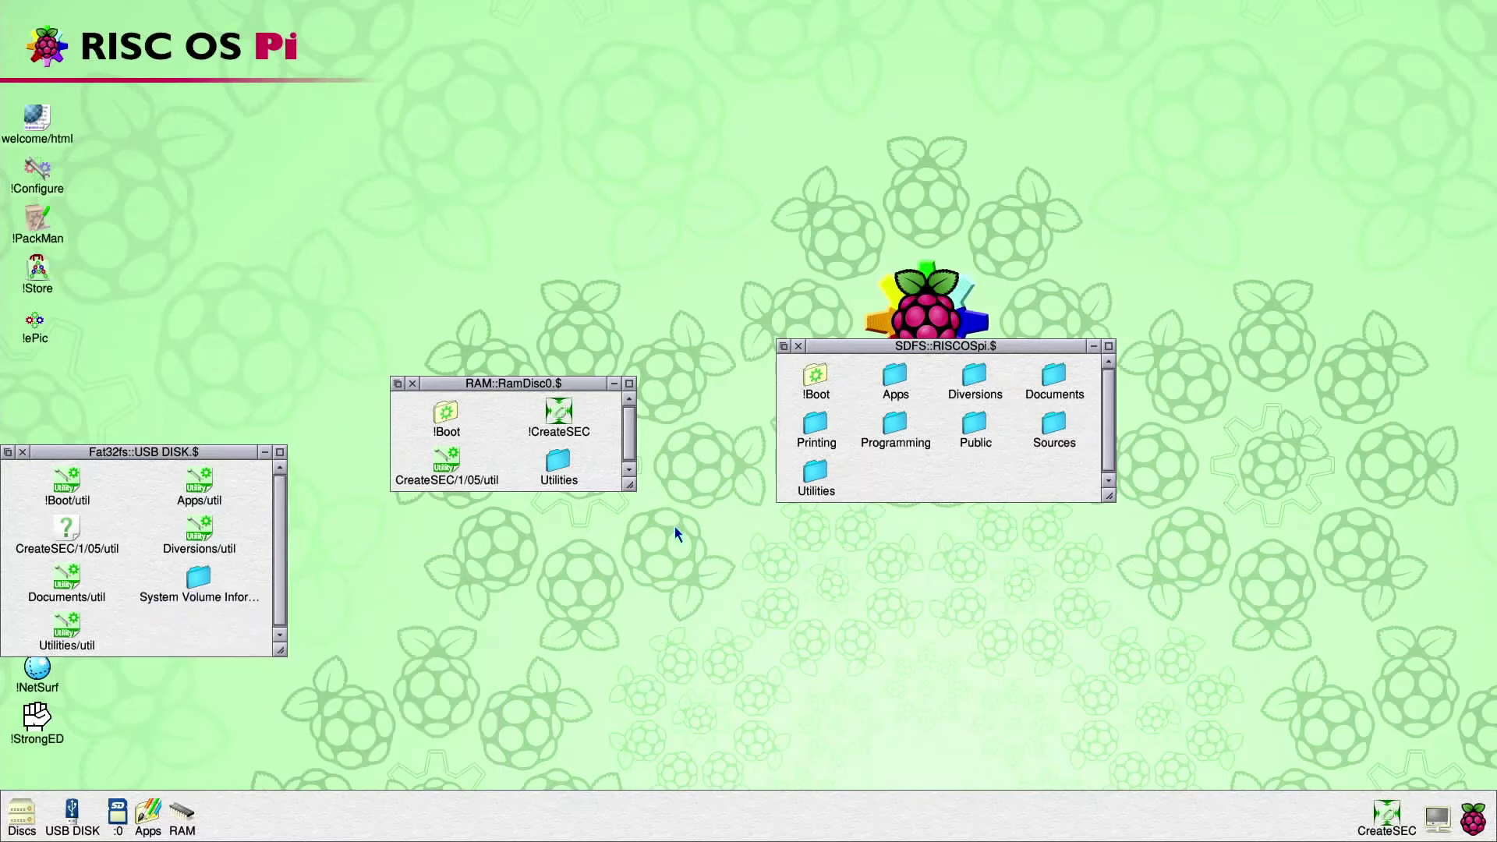
pyautogui.moveTo(813, 428)
pyautogui.mouseDown()
pyautogui.moveTo(1046, 546)
pyautogui.moveTo(1388, 815)
pyautogui.mouseUp()
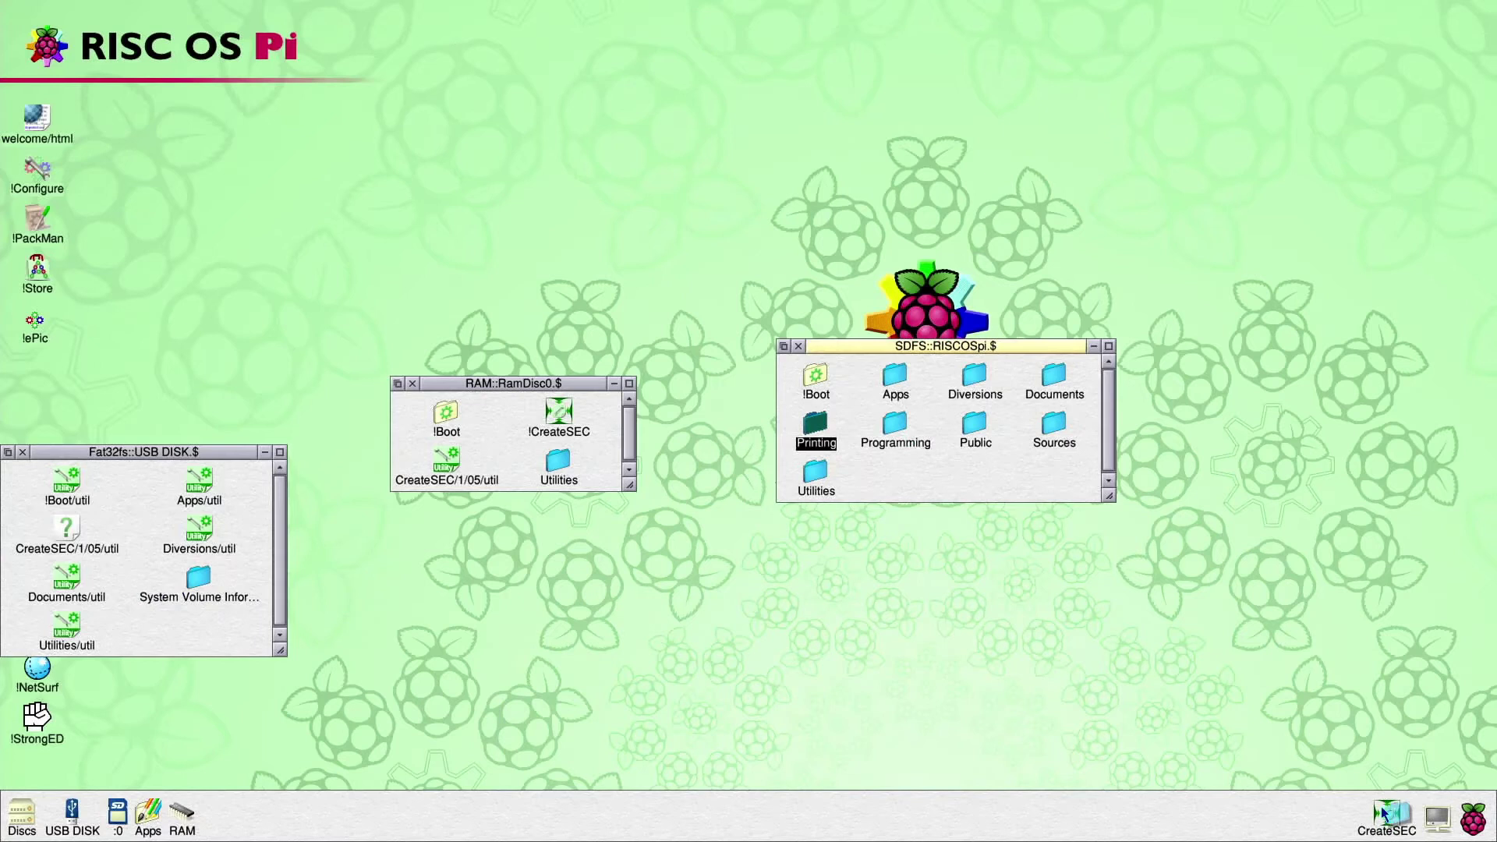
pyautogui.click(875, 473)
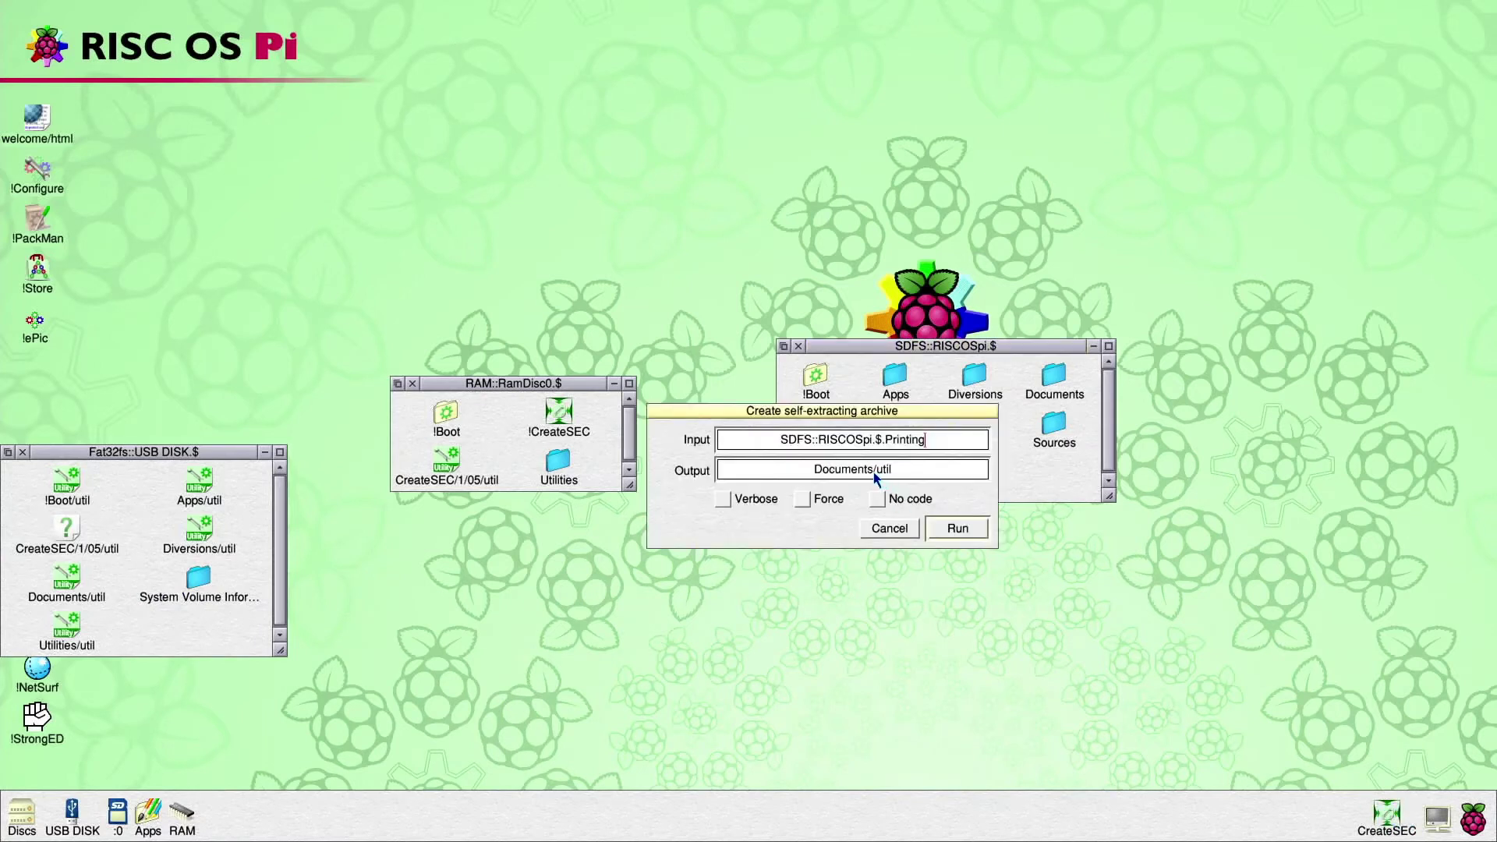
pyautogui.press('BackSpace')
pyautogui.press('BackSpace')
pyautogui.press('BackSpace')
pyautogui.press('BackSpace')
pyautogui.press('BackSpace')
pyautogui.press('BackSpace')
pyautogui.press('BackSpace')
pyautogui.write('P')
pyautogui.write('ntin')
pyautogui.write('g')
pyautogui.click(972, 528)
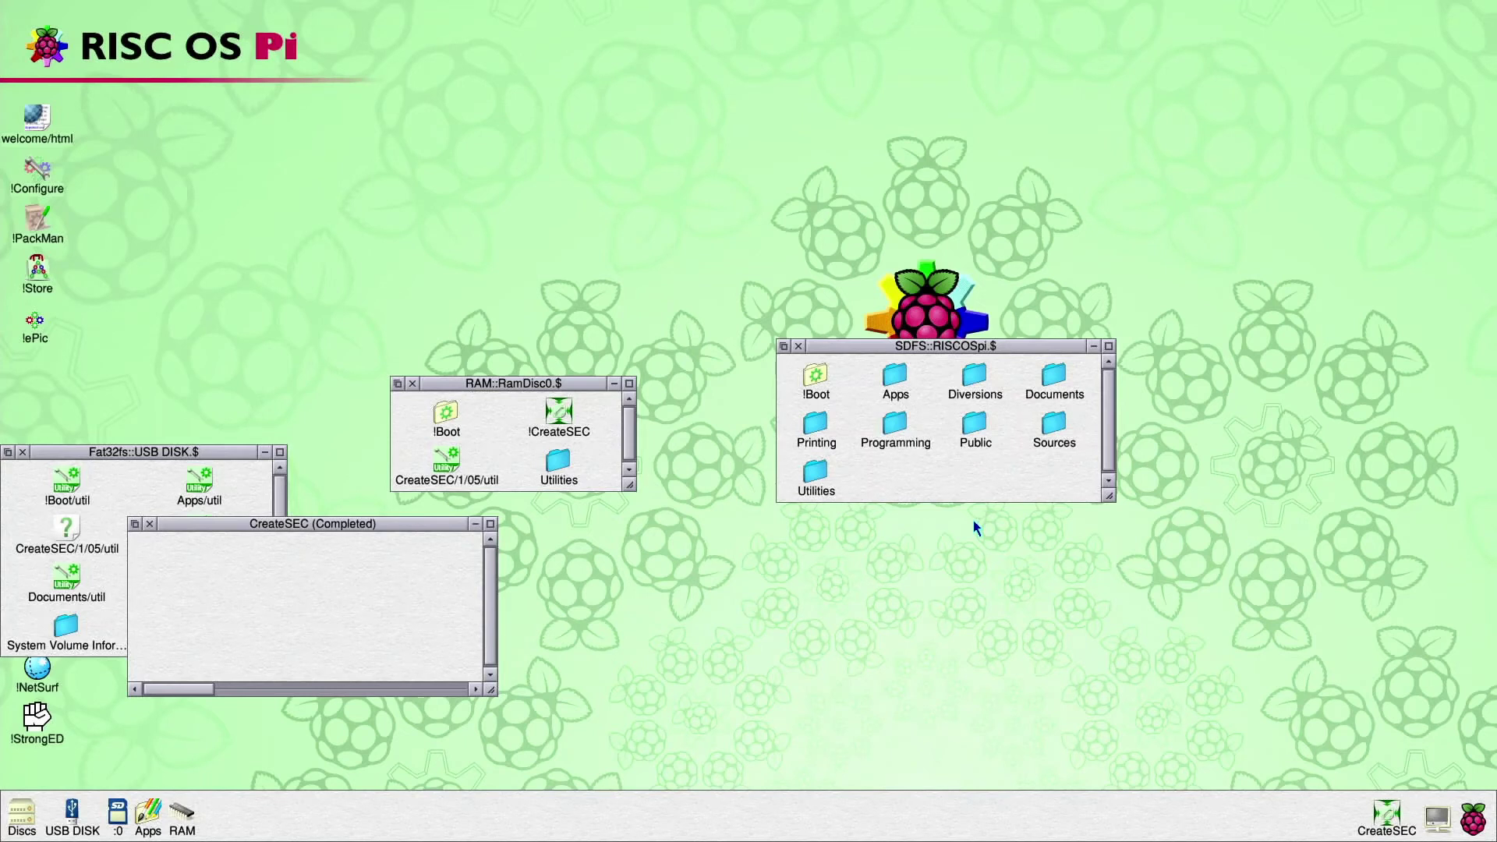
# - Feed the Programming folder to CreateSEC, rename the output Programming/util, and build it
pyautogui.click(150, 523)
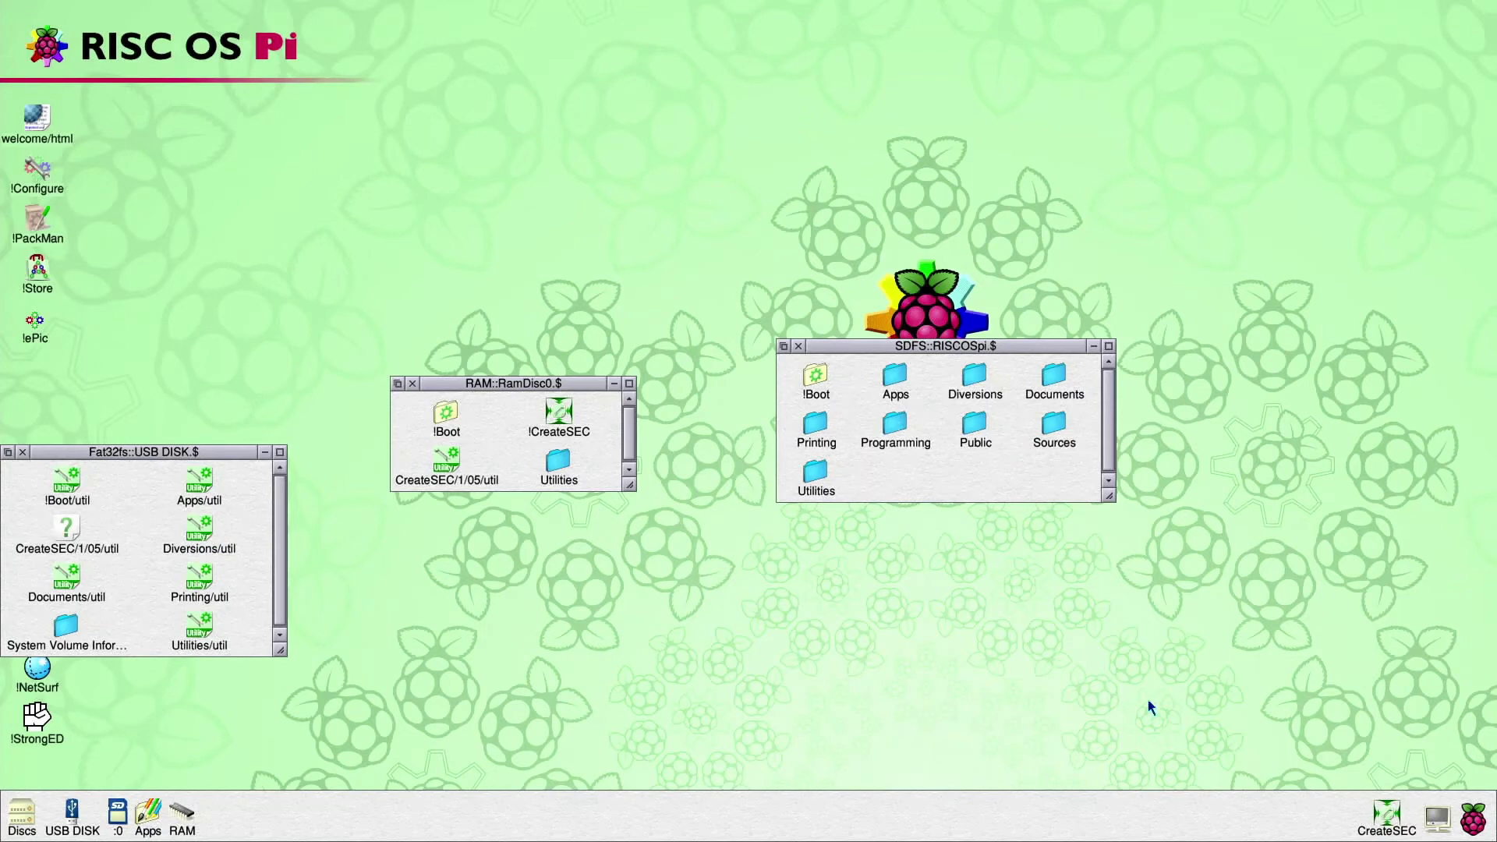
pyautogui.moveTo(904, 431); pyautogui.dragTo(1375, 813)
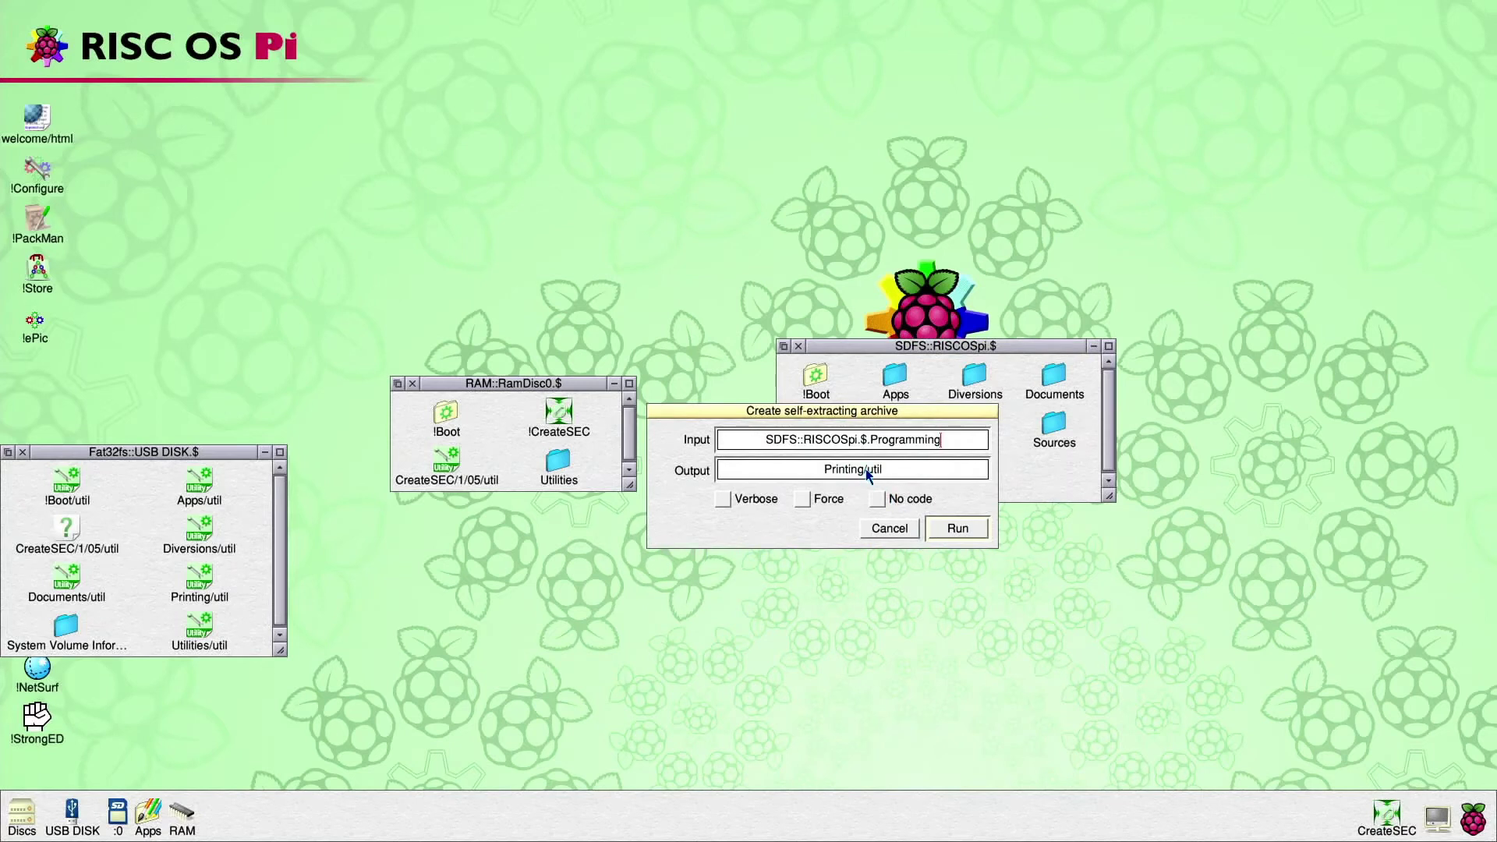
pyautogui.click(866, 471)
pyautogui.press('BackSpace')
pyautogui.press('BackSpace')
pyautogui.press('BackSpace')
pyautogui.press('BackSpace')
pyautogui.press('BackSpace')
pyautogui.press('BackSpace')
pyautogui.write('og')
pyautogui.write('ramming')
pyautogui.click(958, 529)
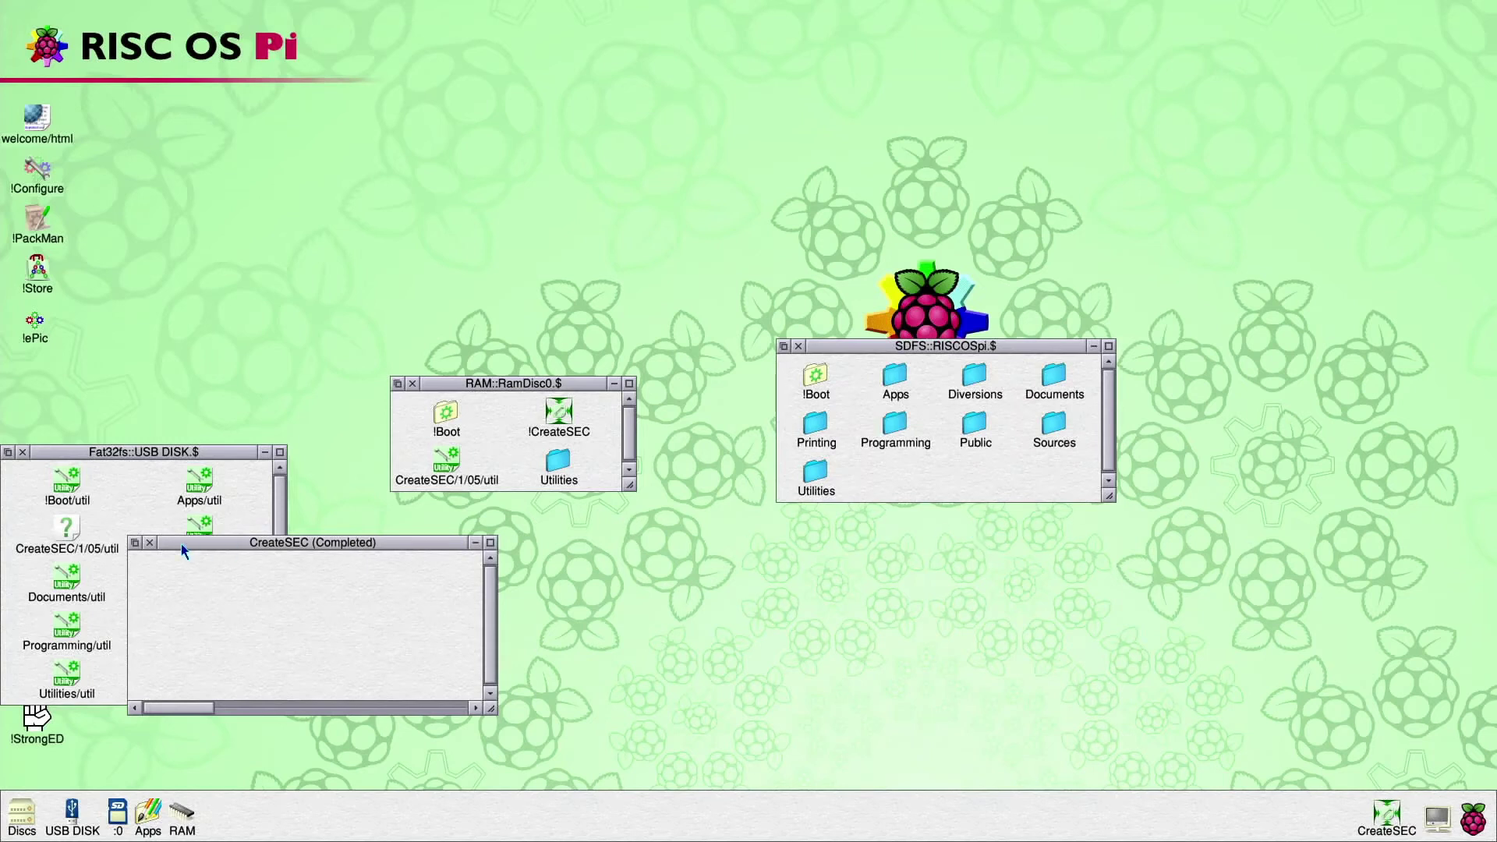
# - Build the Public folder into a Public/util archive with CreateSEC
pyautogui.click(151, 543)
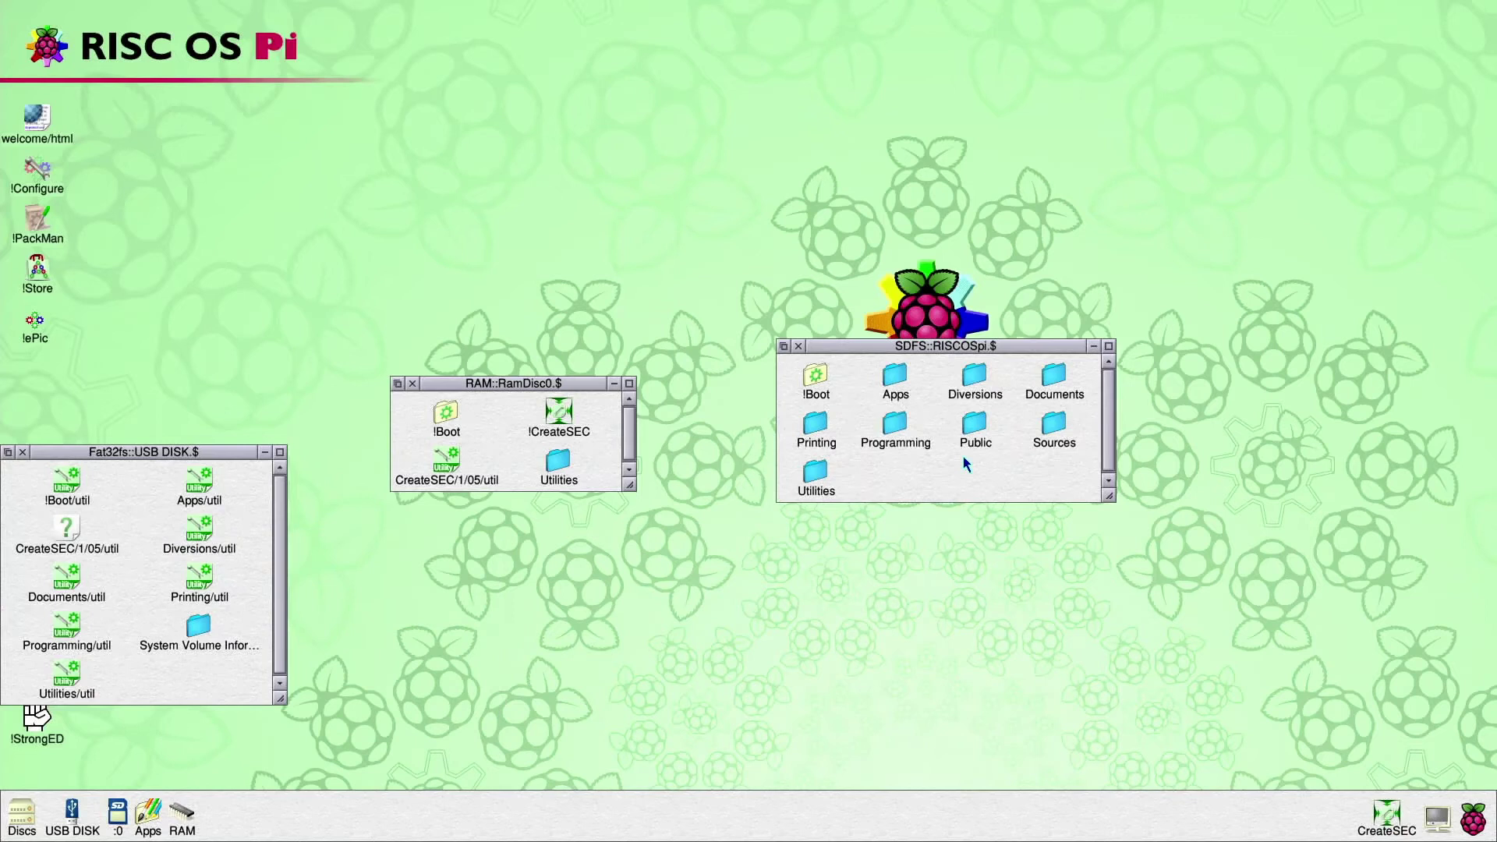
pyautogui.moveTo(975, 427); pyautogui.dragTo(1386, 819)
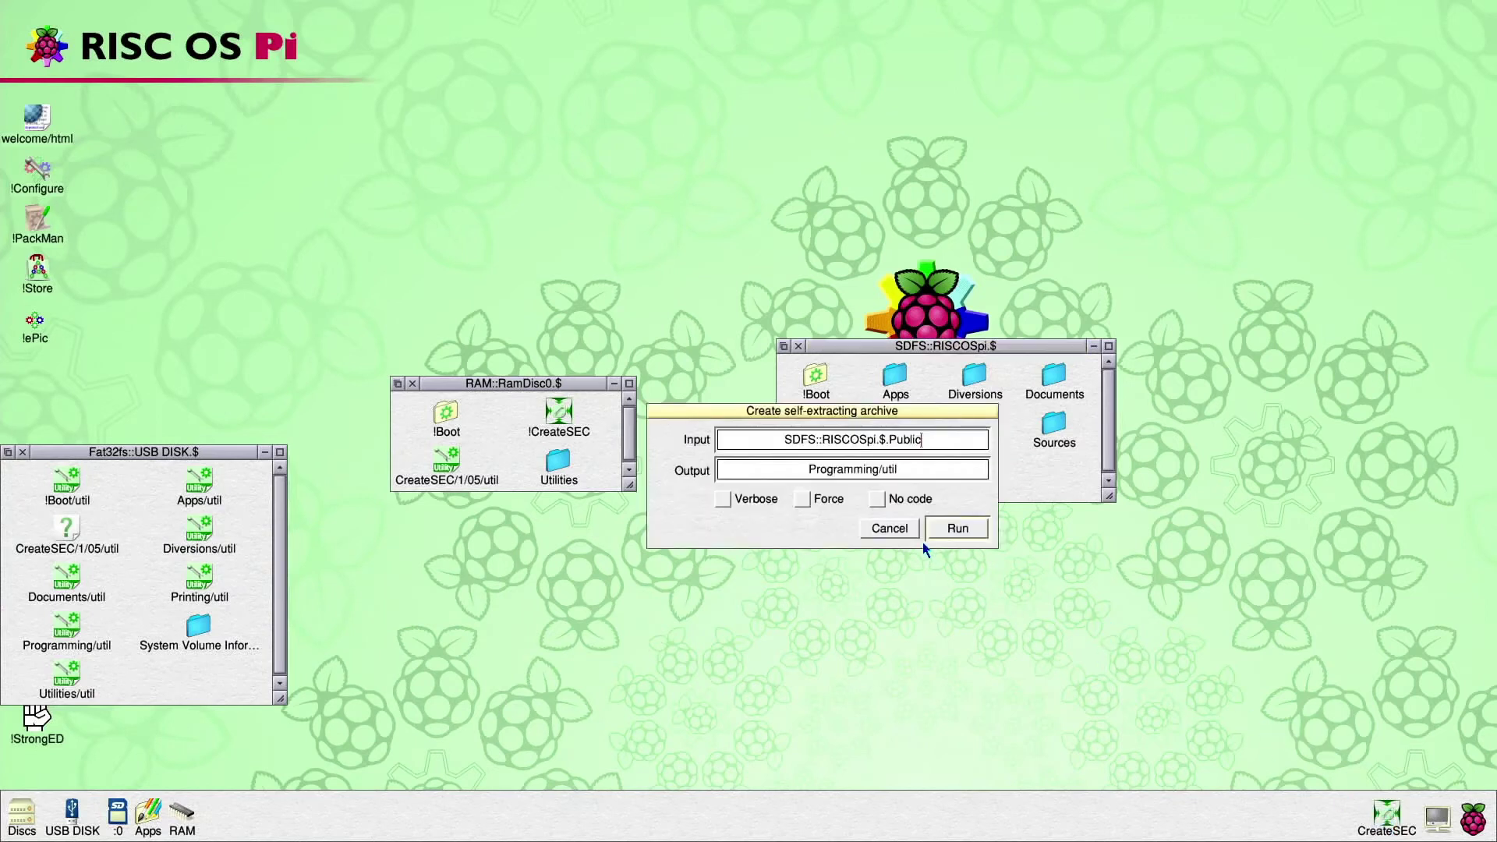
pyautogui.click(880, 468)
pyautogui.press('BackSpace')
pyautogui.press('BackSpace')
pyautogui.press('BackSpace')
pyautogui.press('BackSpace')
pyautogui.press('BackSpace')
pyautogui.press('BackSpace')
pyautogui.press('BackSpace')
pyautogui.press('BackSpace')
pyautogui.press('BackSpace')
pyautogui.press('BackSpace')
pyautogui.write('ubli')
pyautogui.write('c')
pyautogui.click(950, 530)
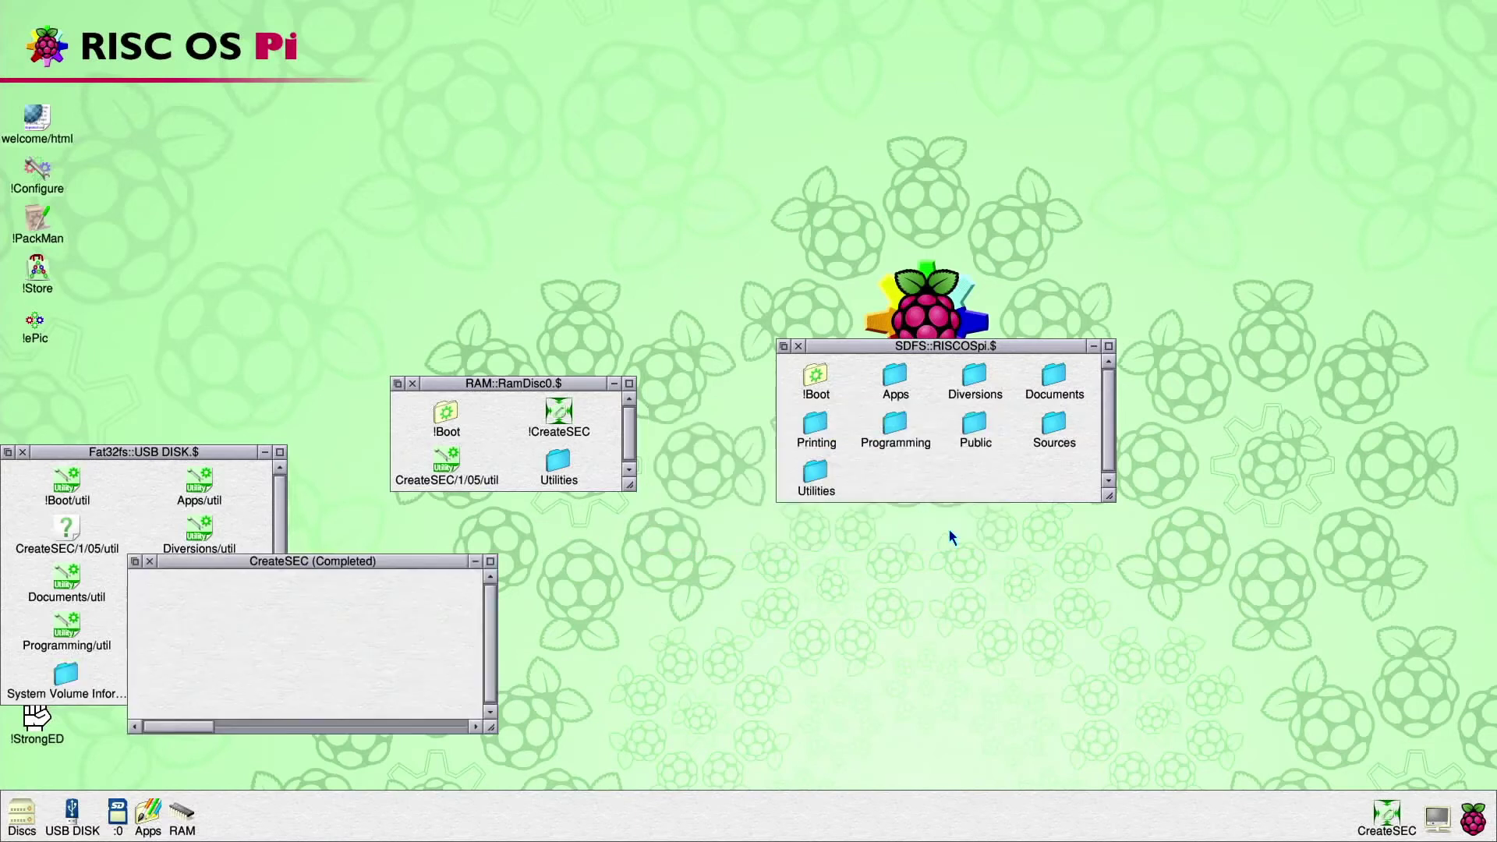
# - Build the Sources folder into a Sources/util archive with CreateSEC
pyautogui.click(150, 562)
pyautogui.moveTo(1043, 433)
pyautogui.mouseDown()
pyautogui.moveTo(1222, 753)
pyautogui.moveTo(1386, 815)
pyautogui.mouseUp()
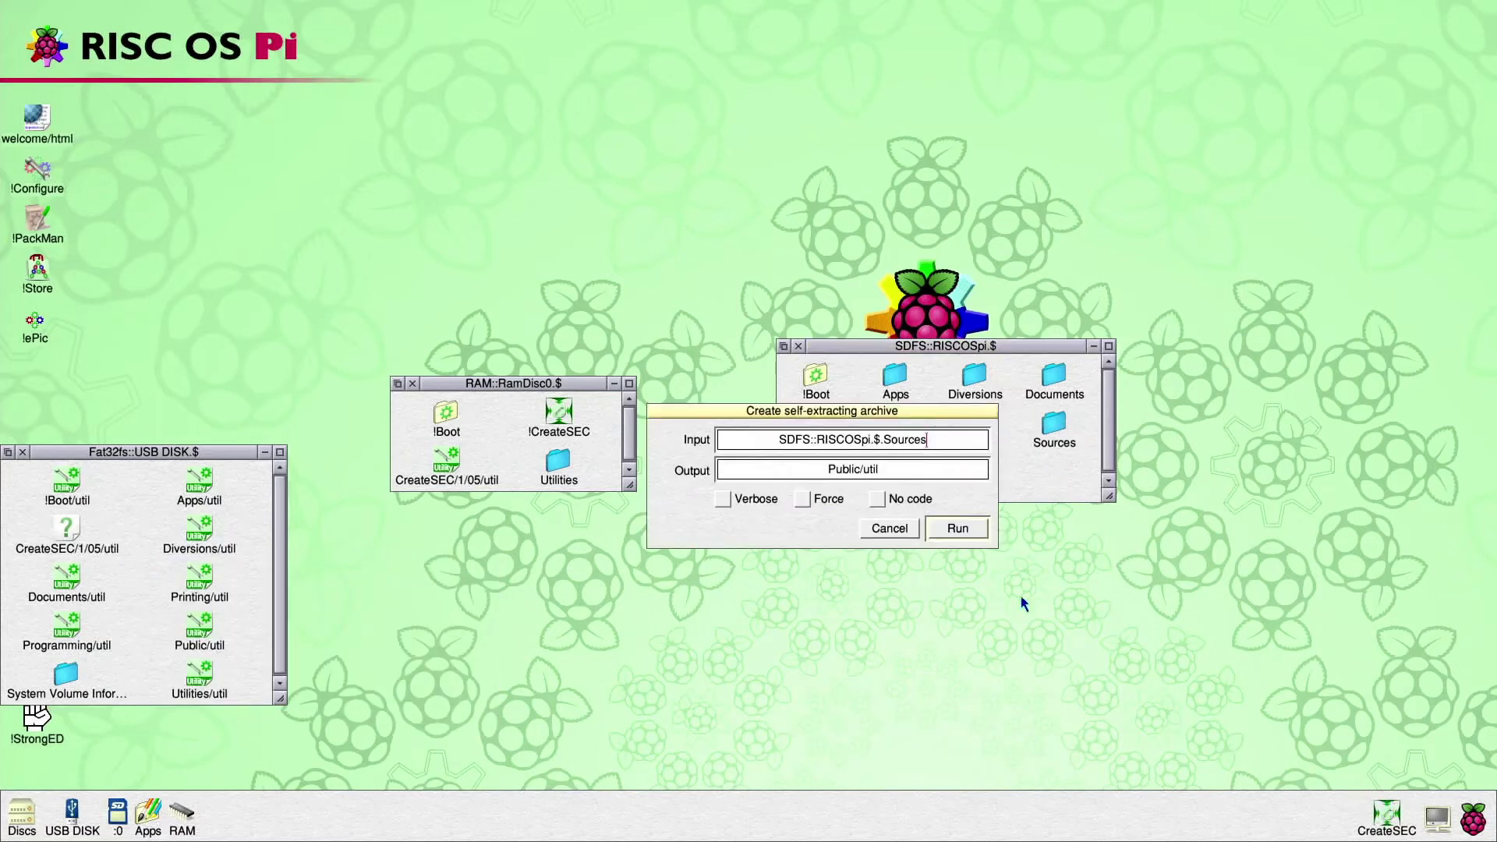
pyautogui.click(862, 468)
pyautogui.press('Left')
pyautogui.press('BackSpace')
pyautogui.press('BackSpace')
pyautogui.press('BackSpace')
pyautogui.press('BackSpace')
pyautogui.press('BackSpace')
pyautogui.press('BackSpace')
pyautogui.write('es')
pyautogui.click(952, 531)
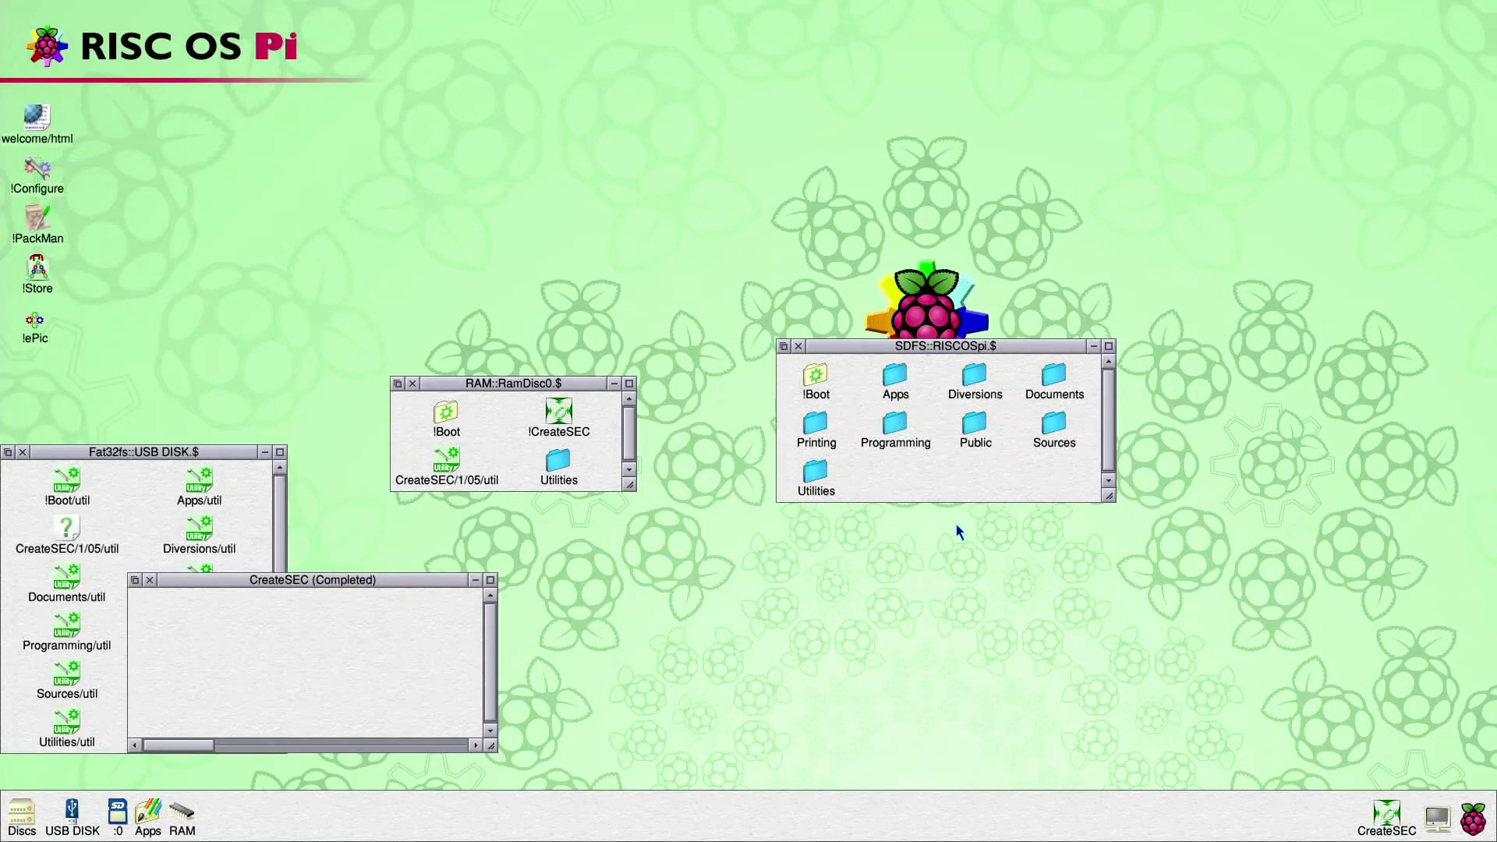
# - Quit CreateSEC and make the SD card root the current directory
pyautogui.click(150, 581)
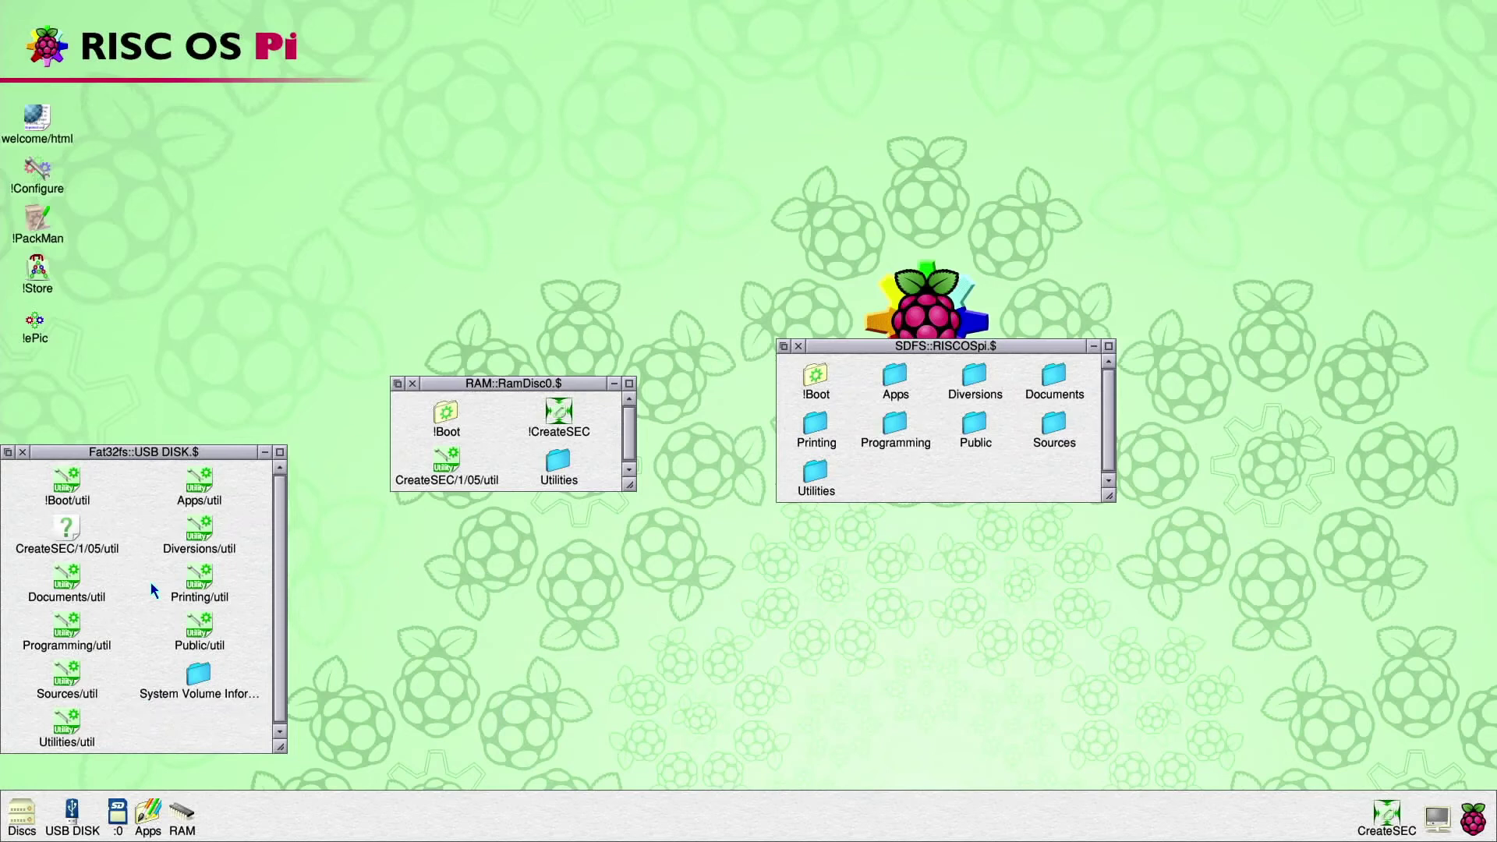
pyautogui.middleClick(1386, 820)
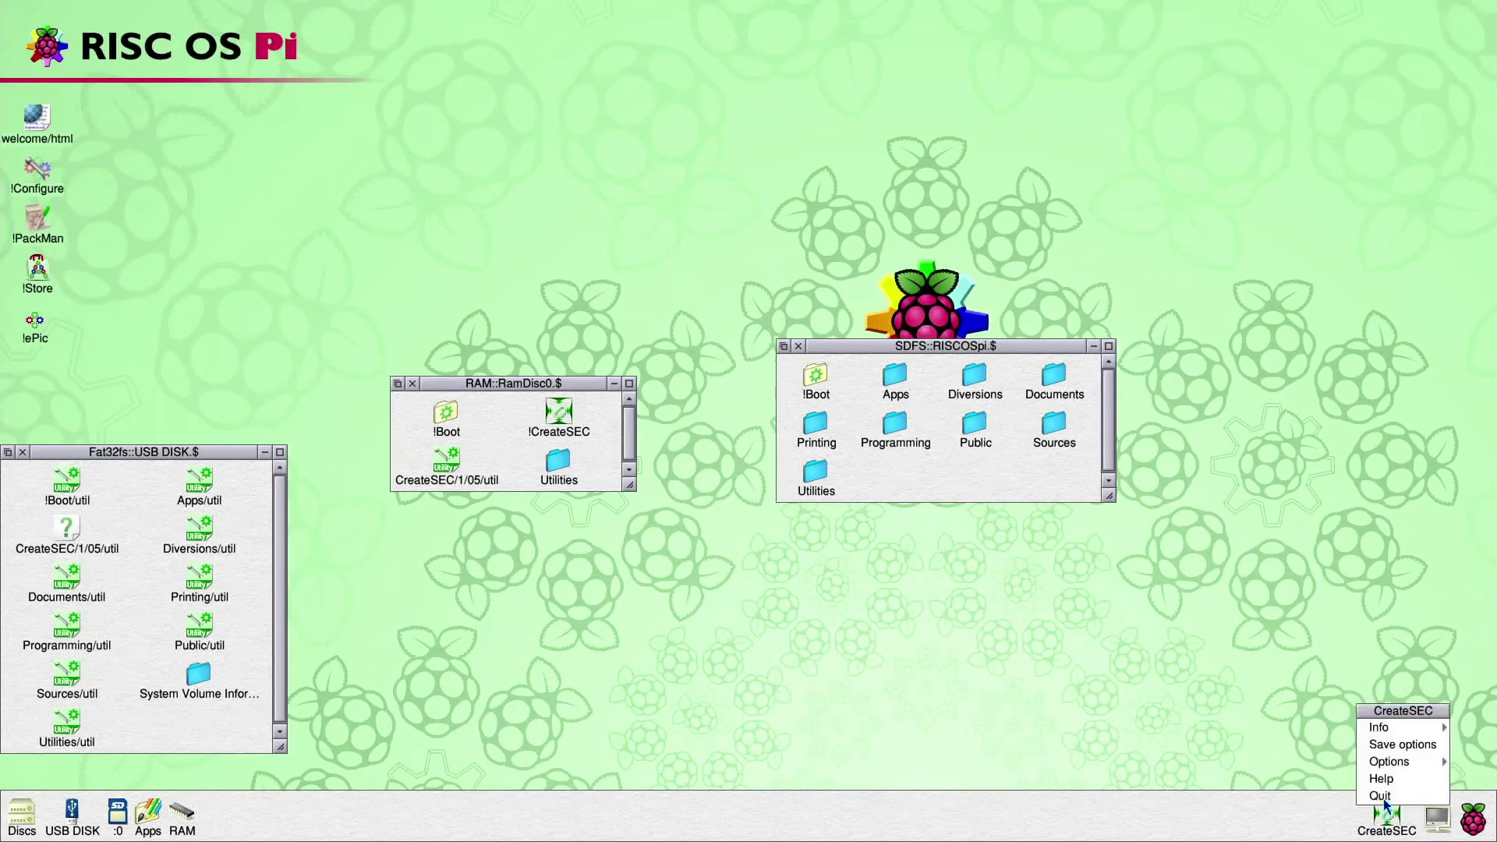
pyautogui.click(1380, 796)
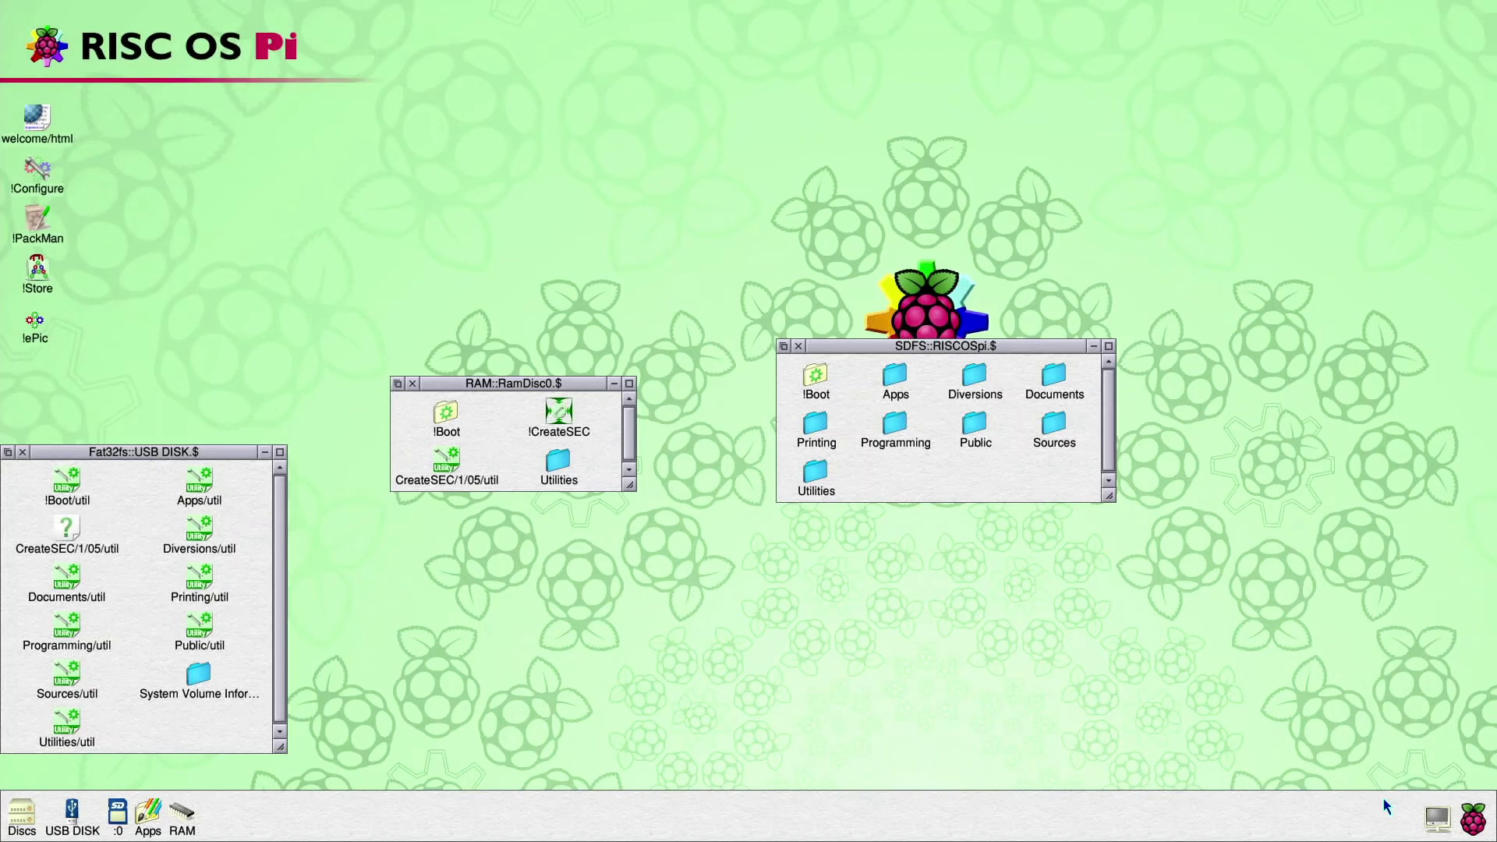
pyautogui.click(977, 471)
pyautogui.middleClick(978, 471)
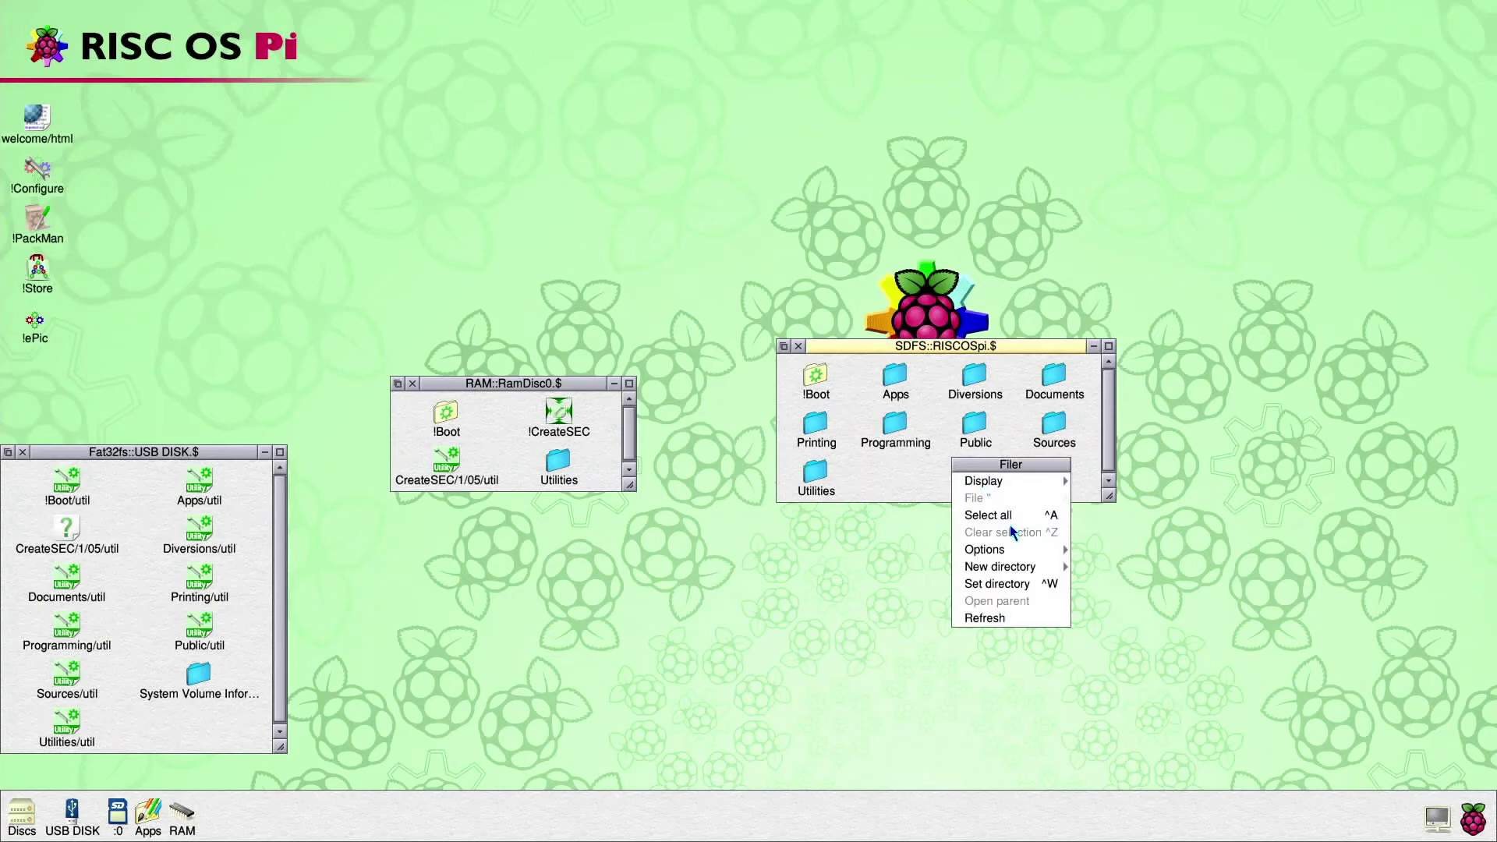
pyautogui.click(1029, 577)
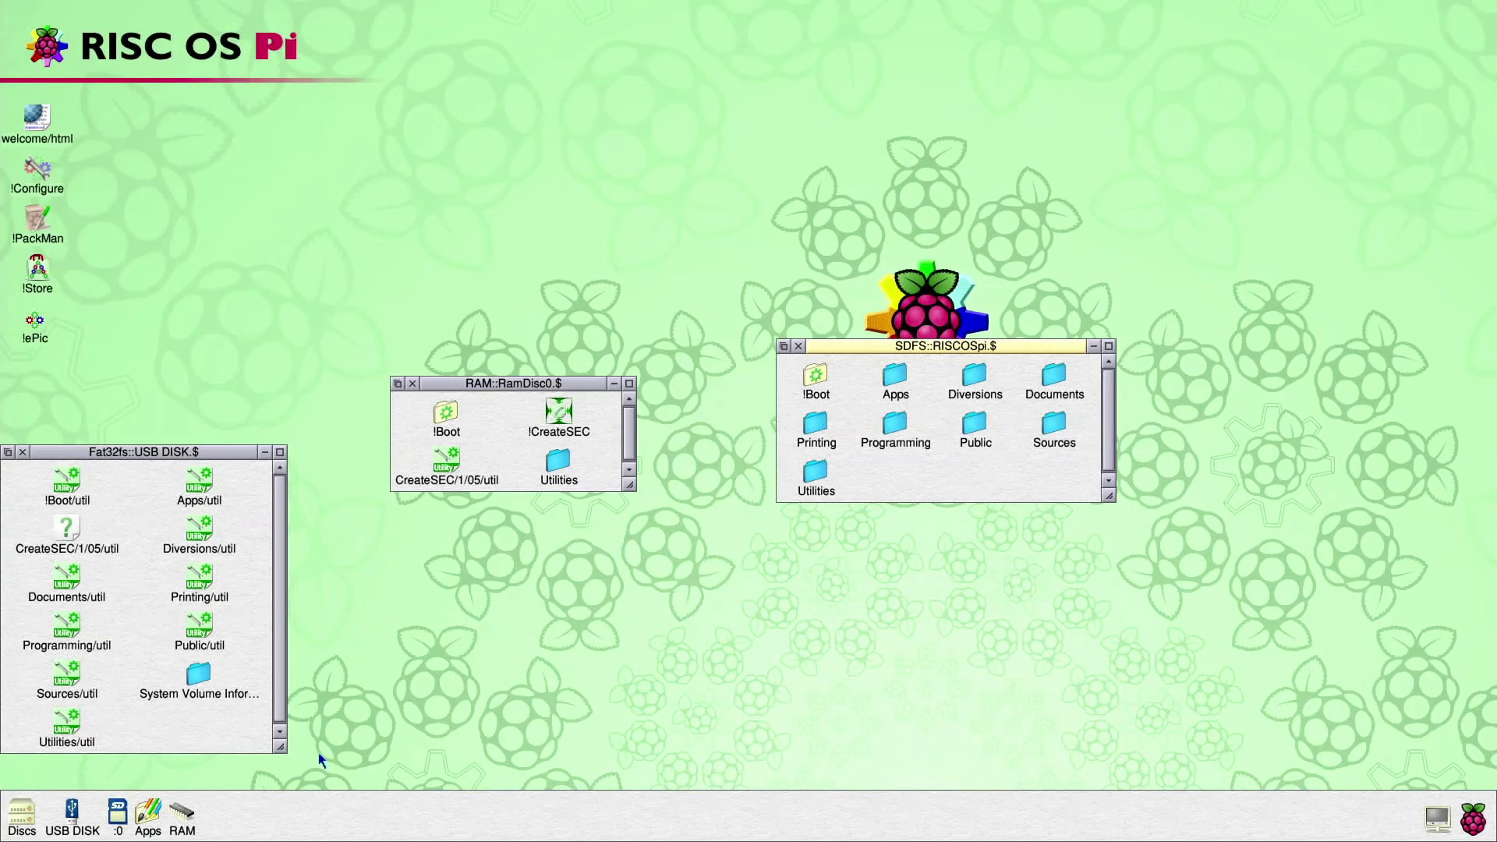
# - Quit the RAM disc, discarding its contents, and dismount the USB disk
pyautogui.middleClick(185, 814)
pyautogui.click(180, 795)
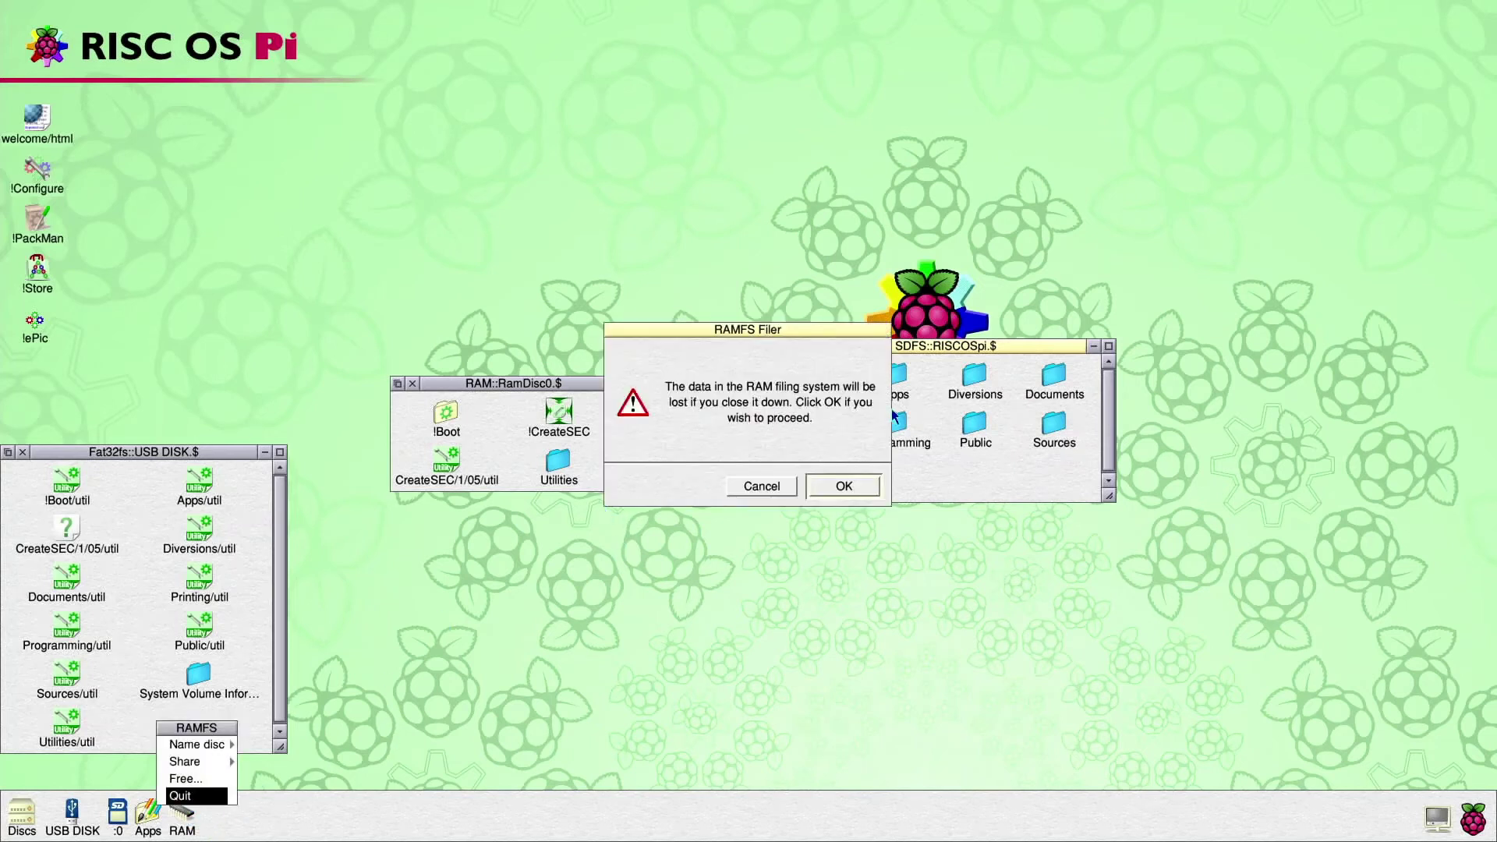
pyautogui.click(839, 481)
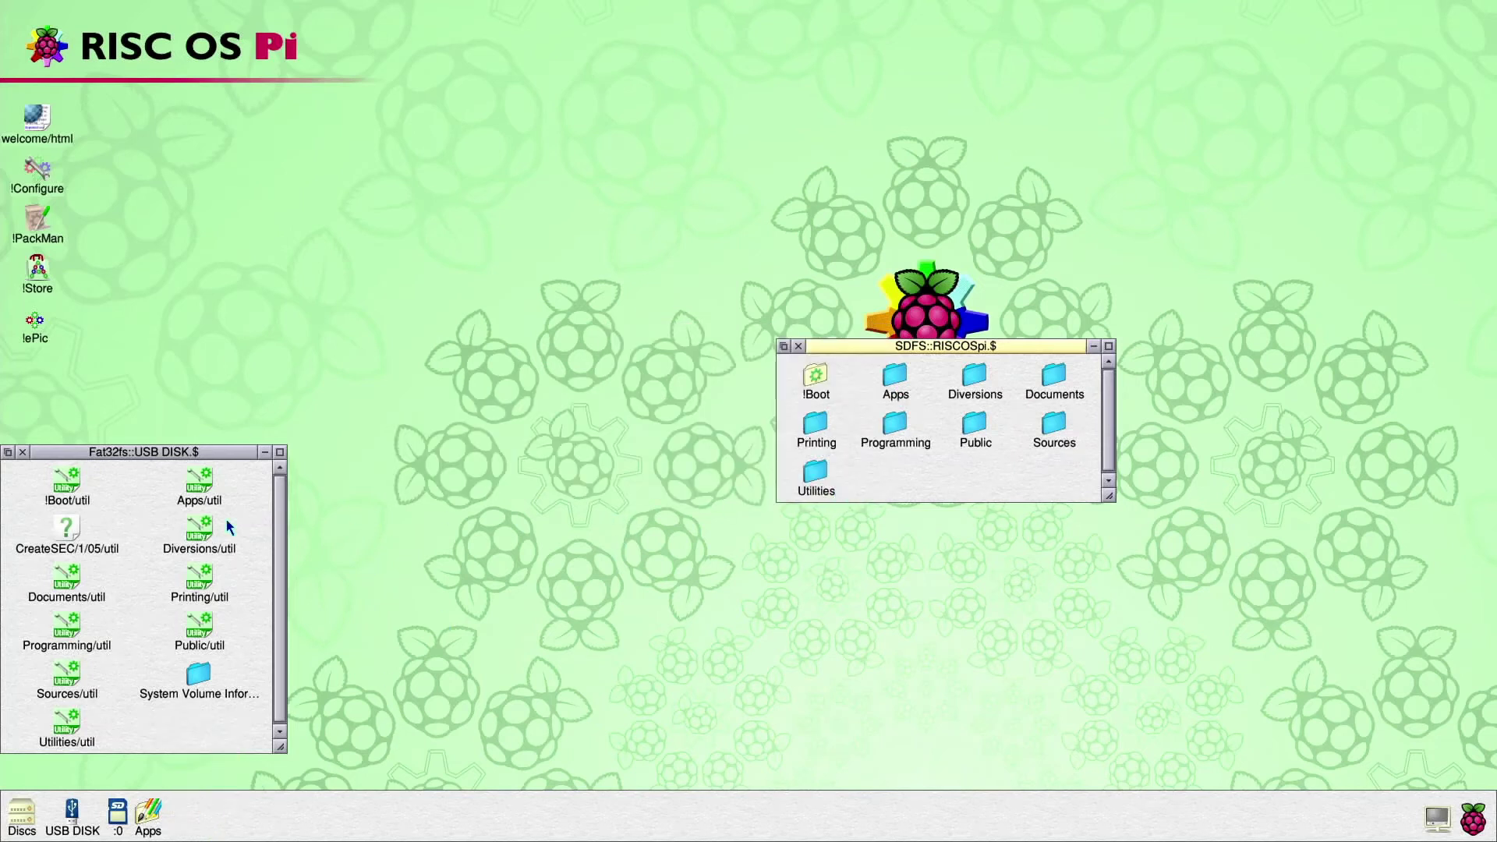
pyautogui.middleClick(82, 820)
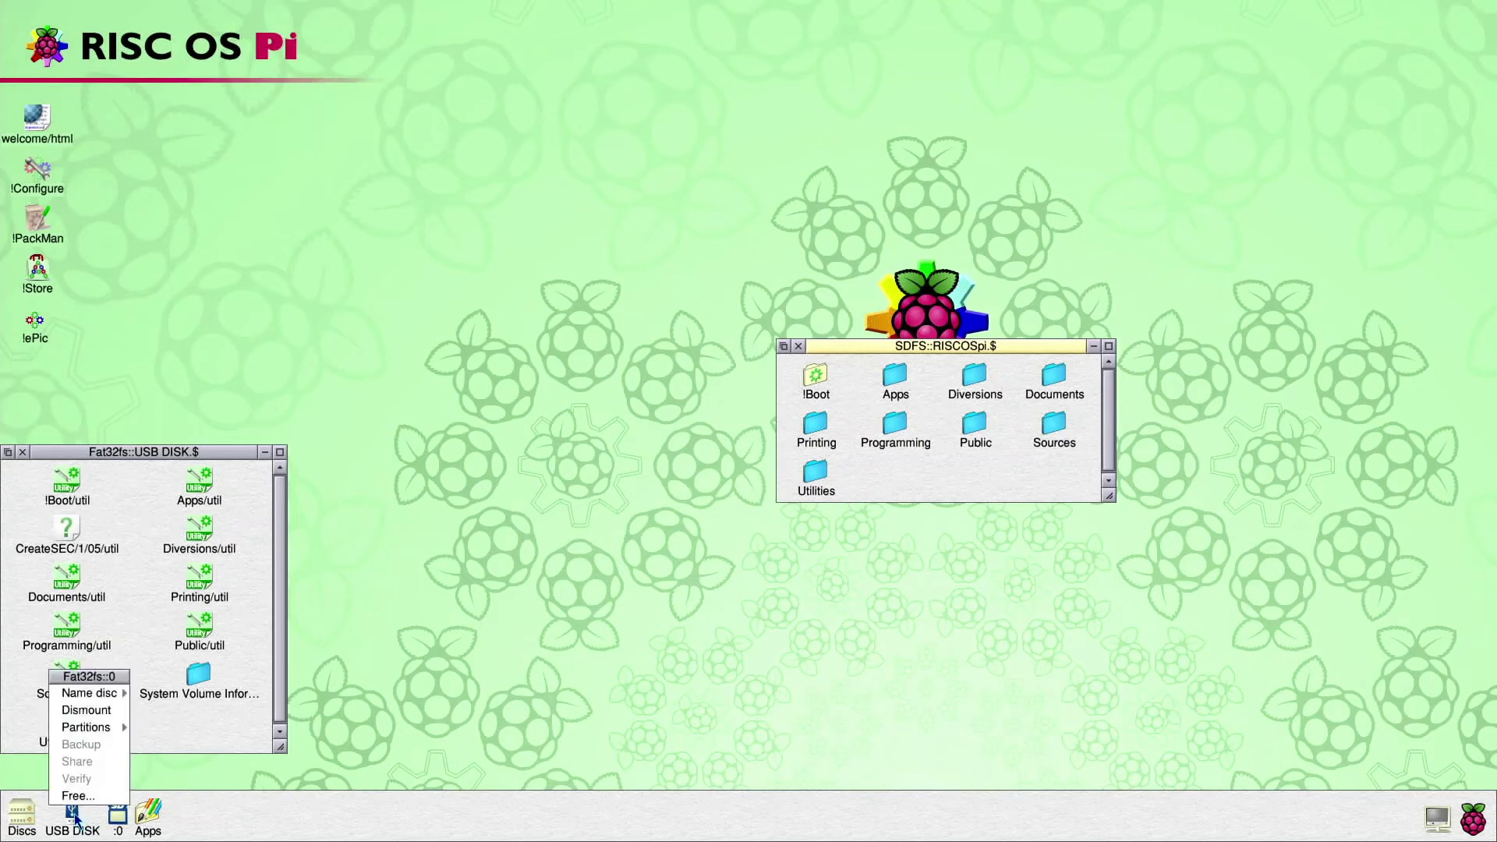
pyautogui.click(86, 712)
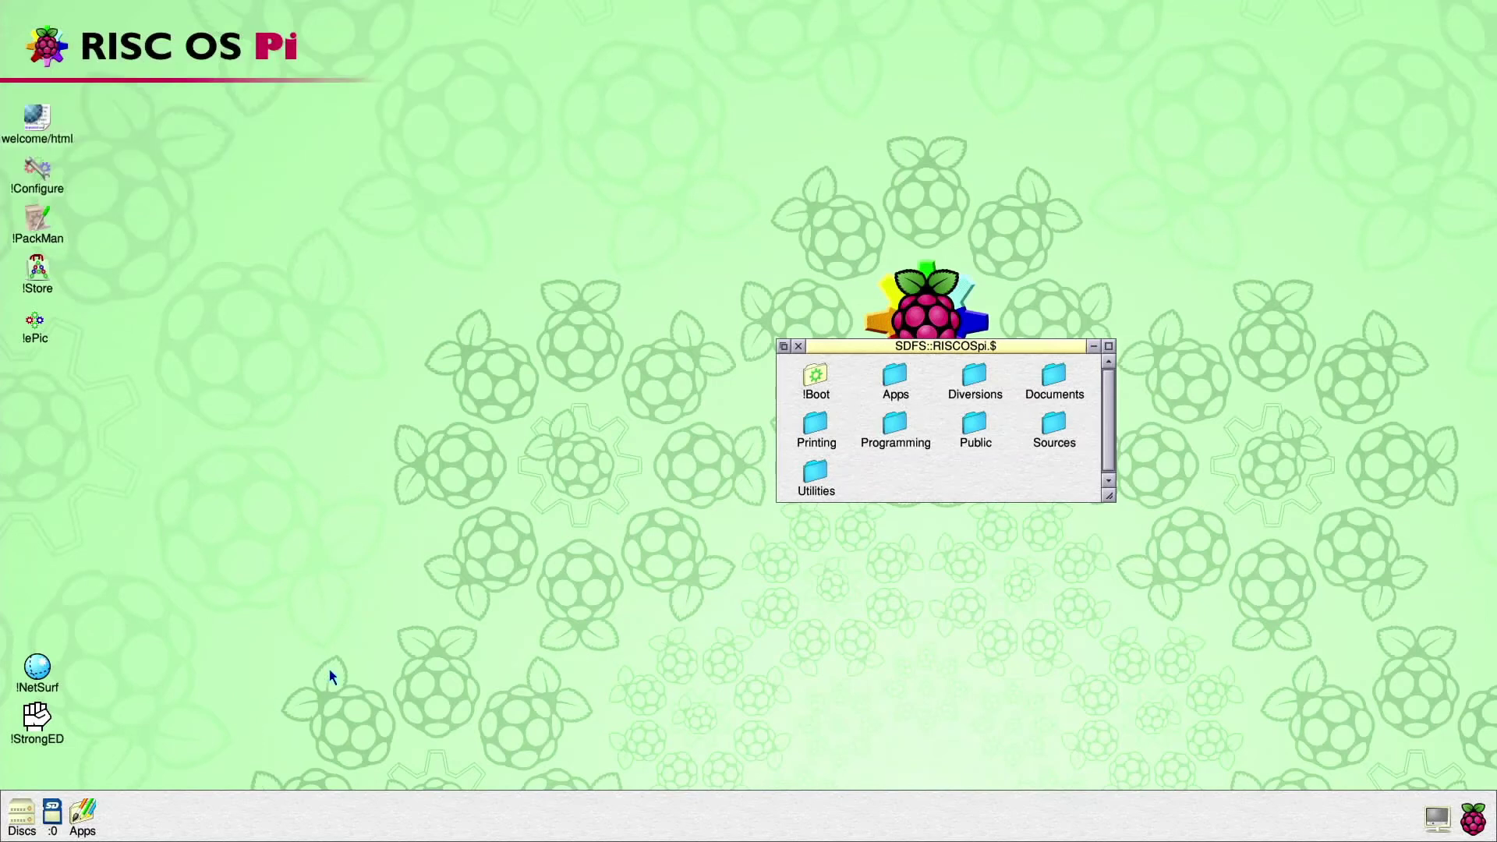
# - Open the Utilities folder and then its Caution folder on the SD card
pyautogui.doubleClick(816, 478)
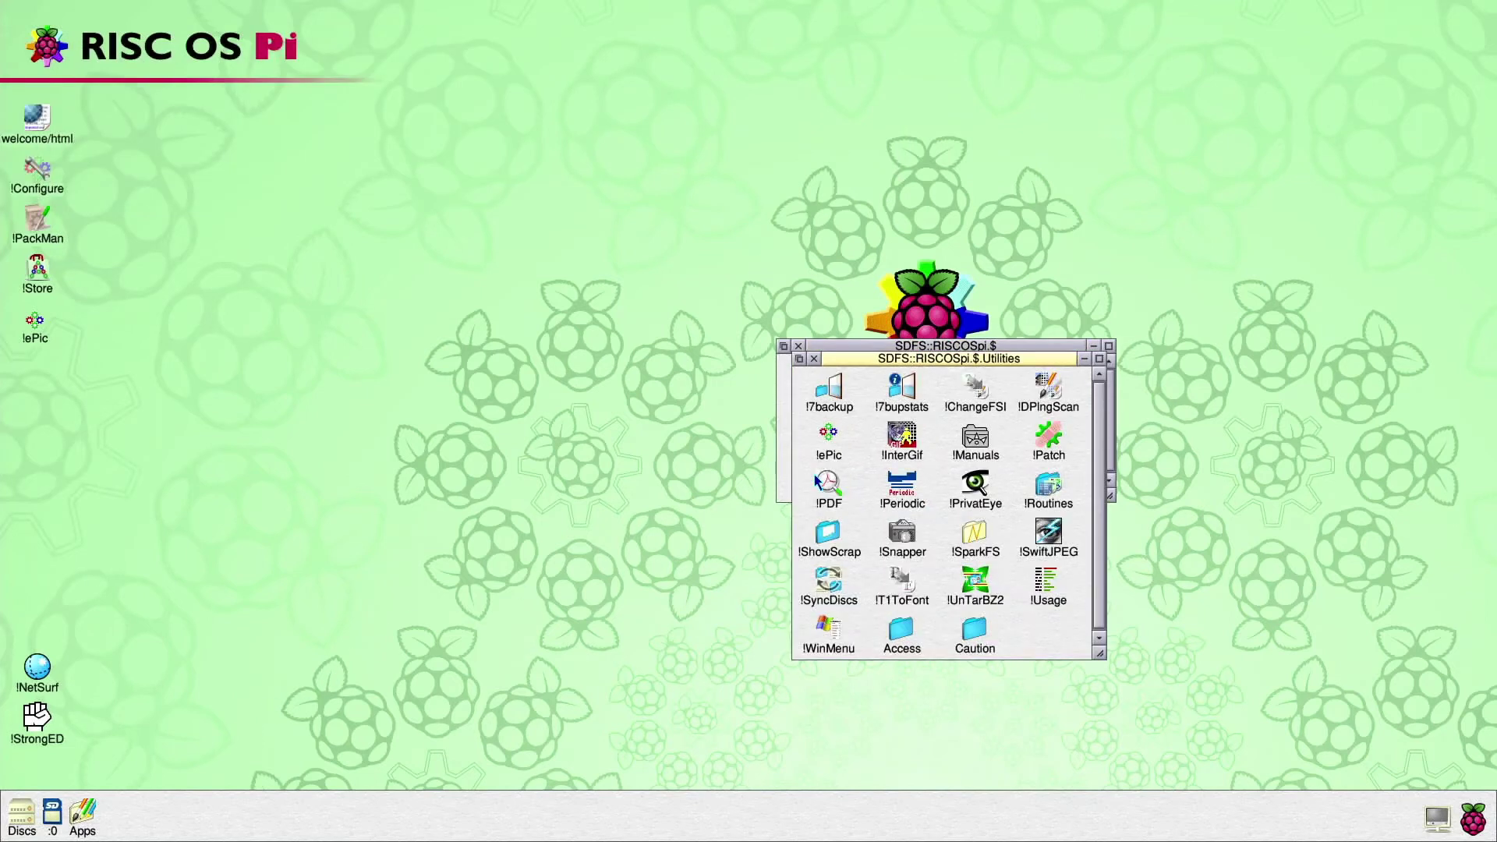
pyautogui.doubleClick(974, 633)
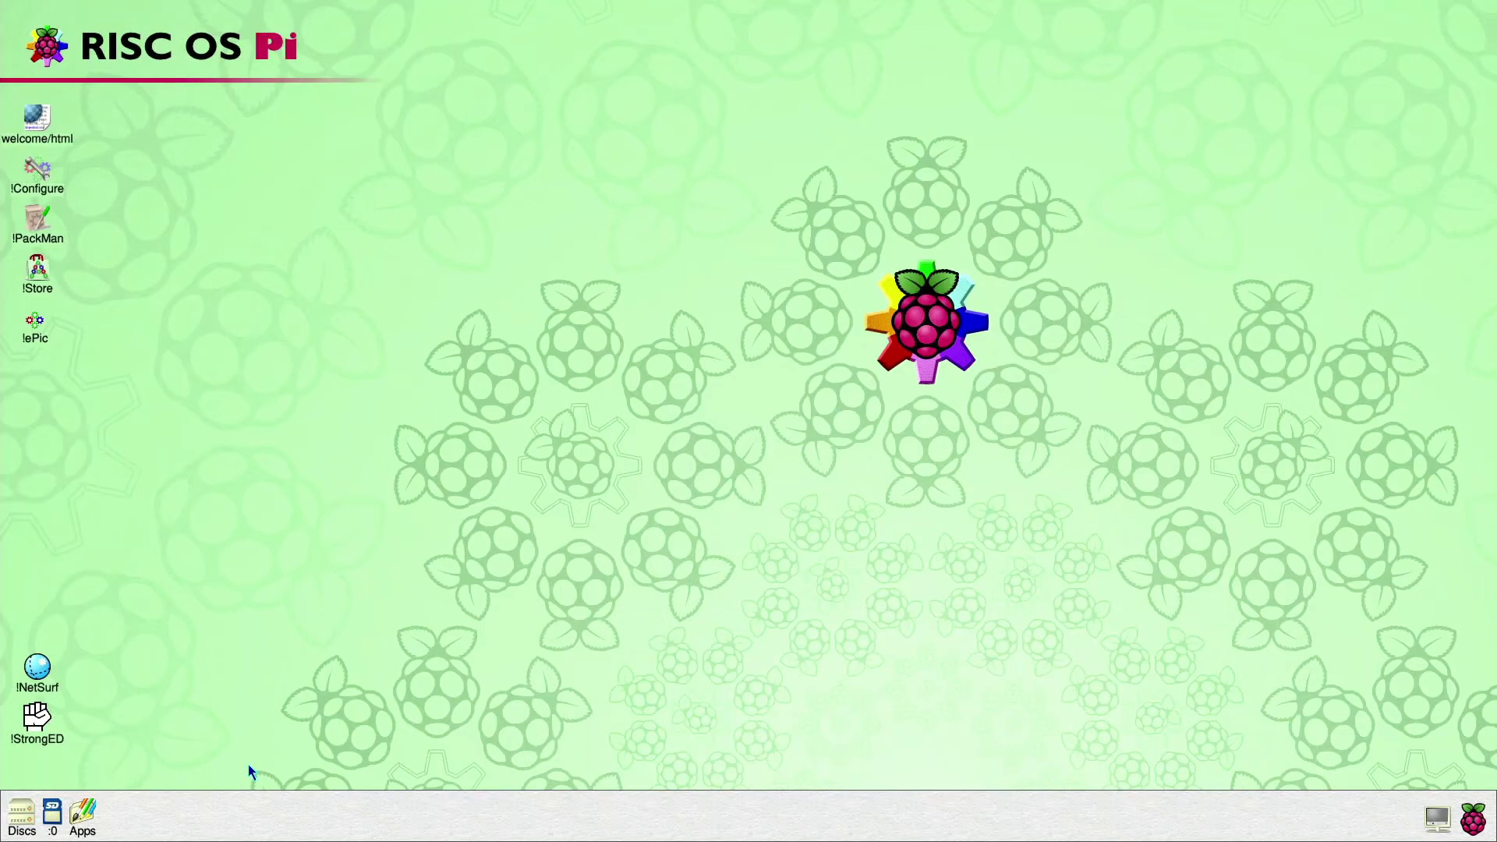
# - View the SD card's Free report showing 29 Gbytes, close it, and shut RISC OS down
pyautogui.middleClick(52, 817)
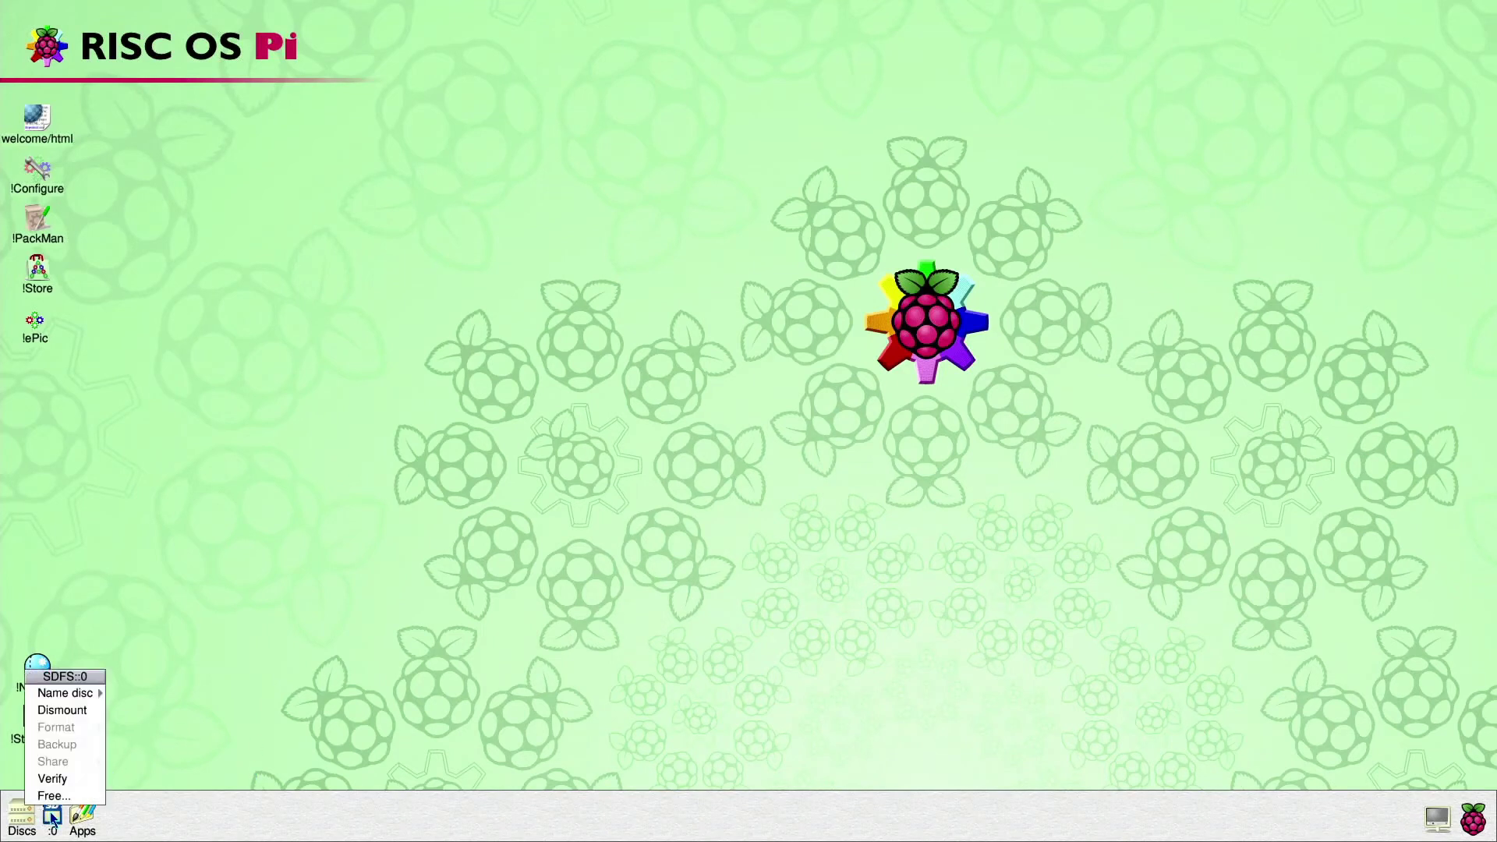
pyautogui.click(56, 798)
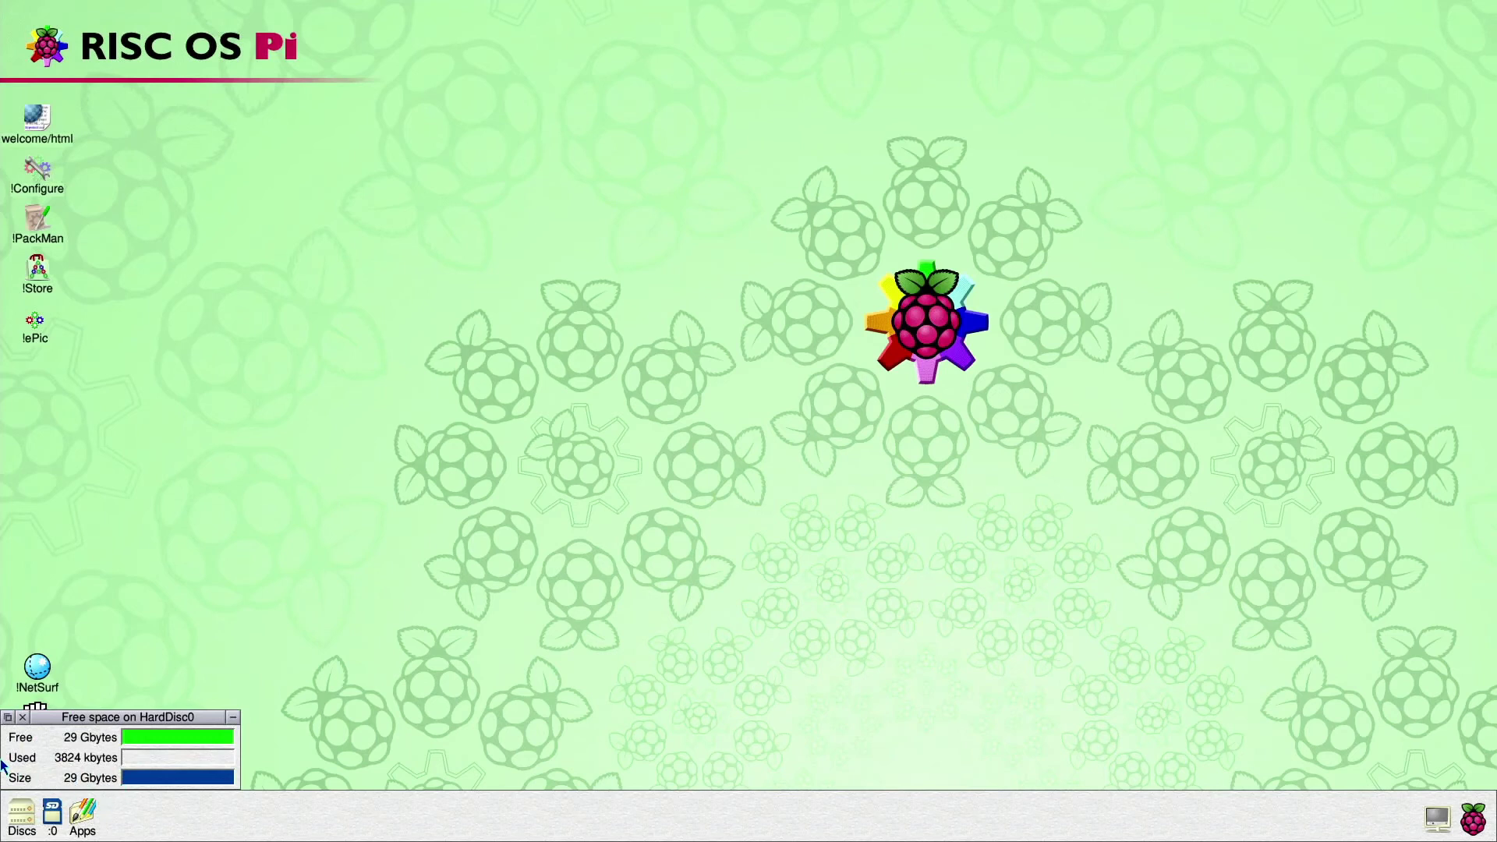
pyautogui.click(22, 716)
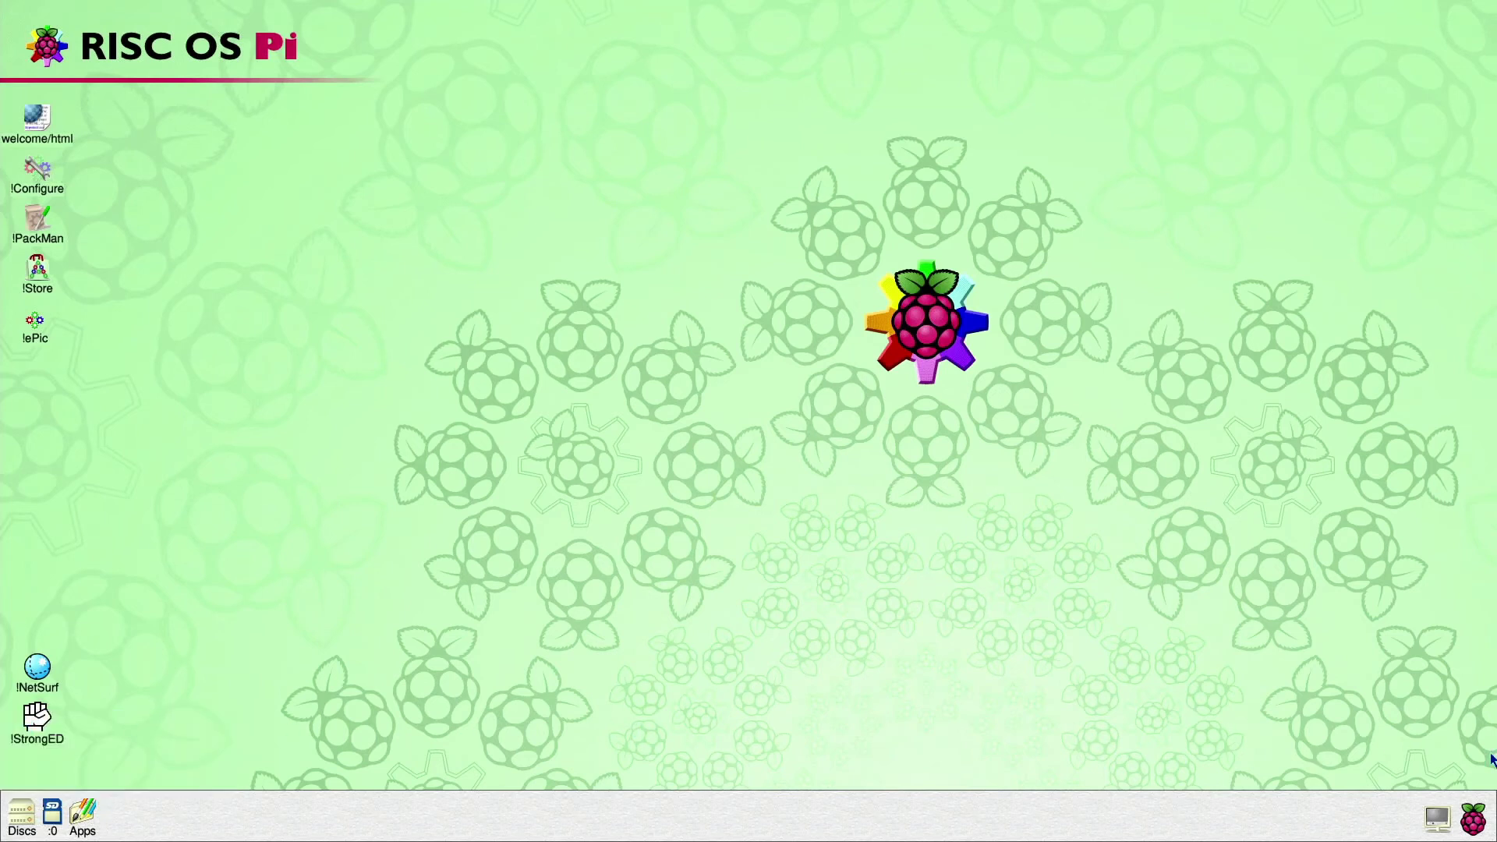
pyautogui.middleClick(1472, 817)
pyautogui.click(1412, 795)
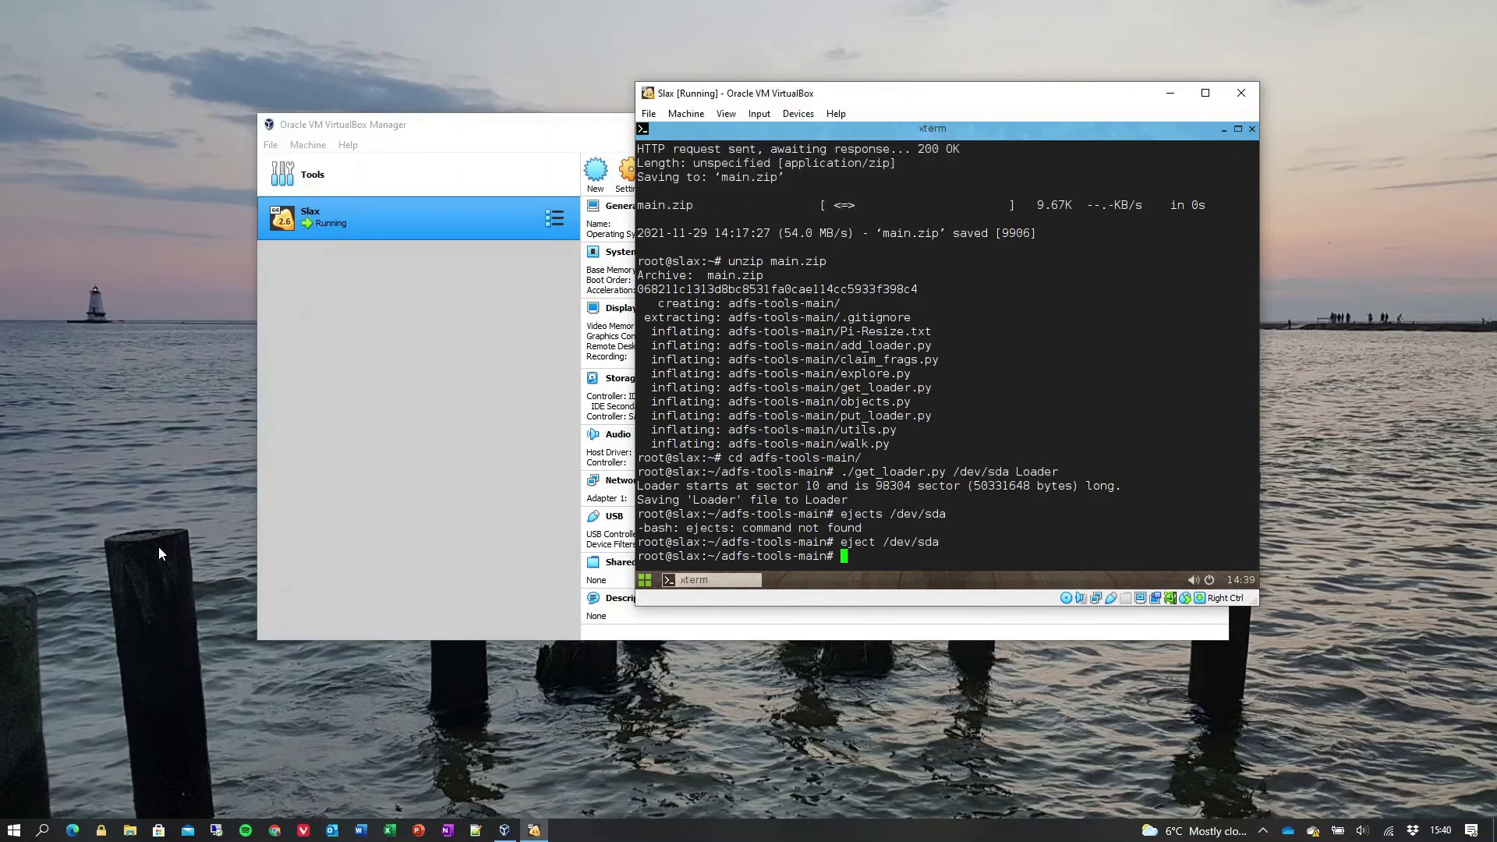
# - Write Loader back onto /dev/sda with put_loader.py
pyautogui.write('./')
pyautogui.write('pu')
pyautogui.press('Tab')
pyautogui.write('/dev/s')
pyautogui.write('da')
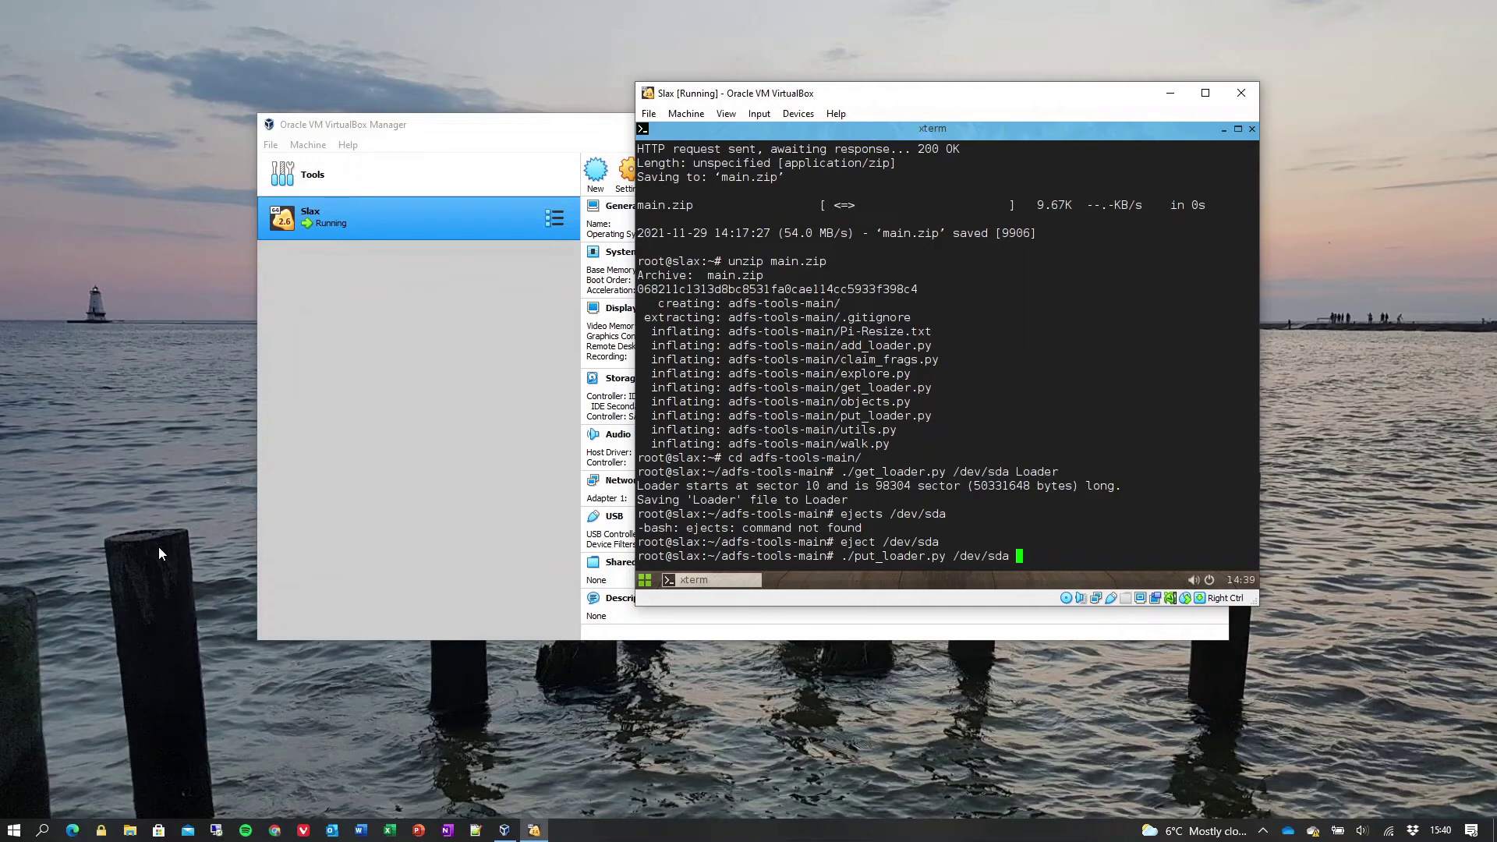
pyautogui.write('Lo')
pyautogui.press('Tab')
pyautogui.press('Return')
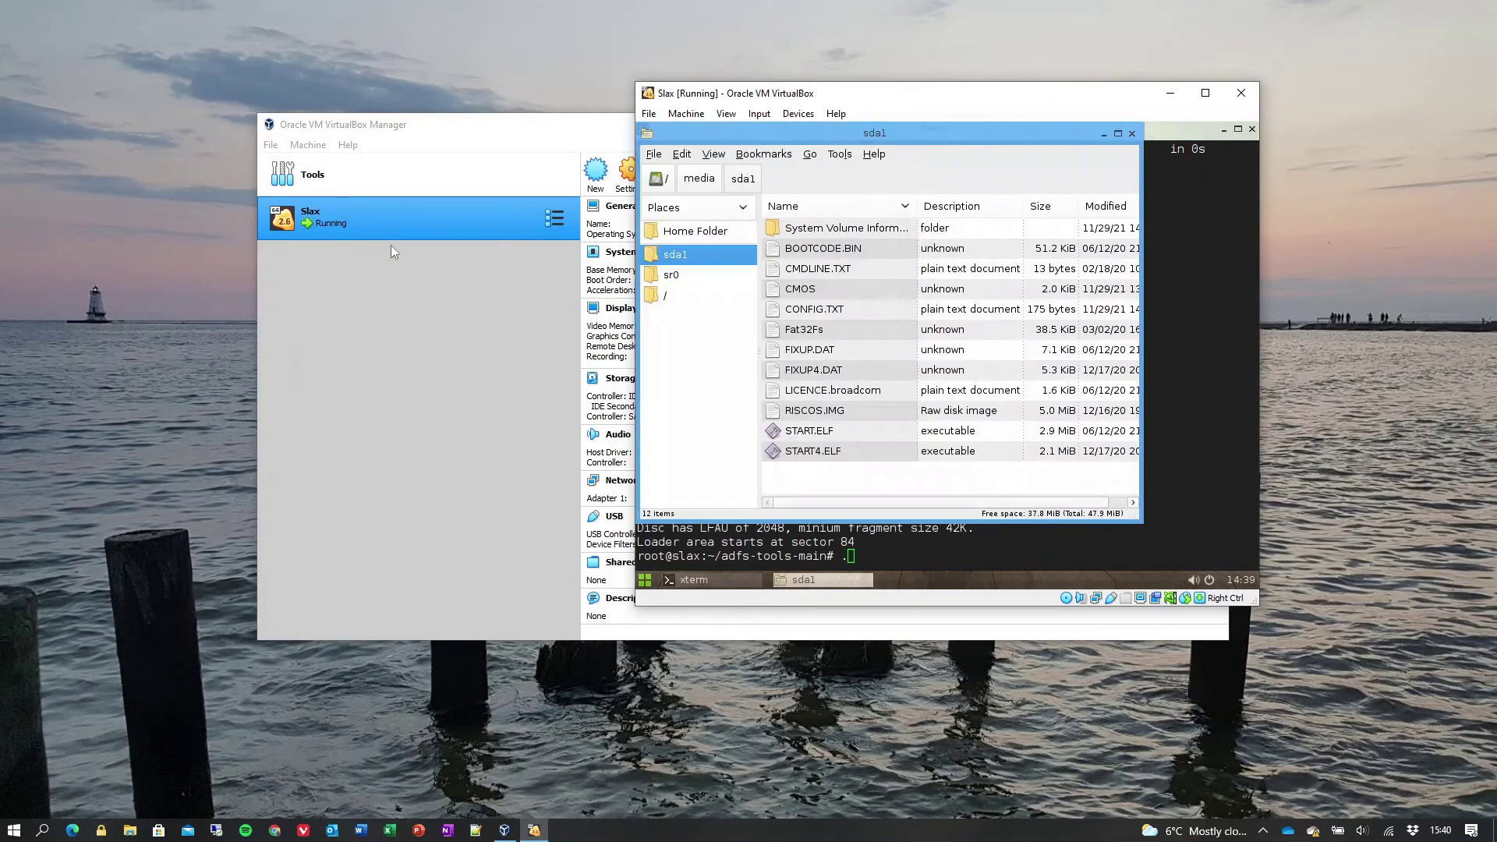
# - Close the sda1 file browser and run claim_frags.py to claim Loader's space on the card
pyautogui.click(1131, 134)
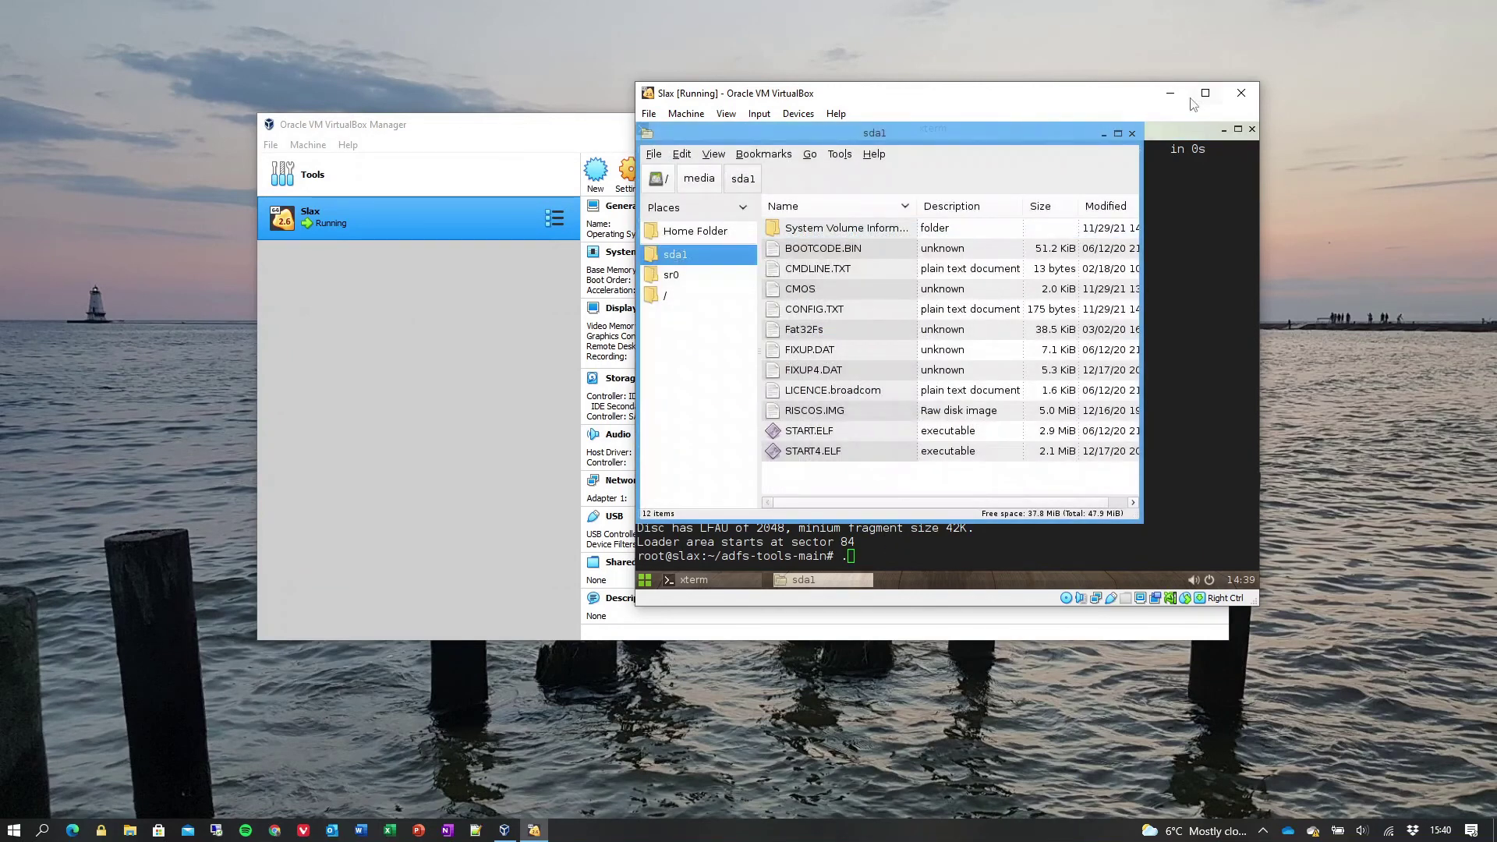
pyautogui.click(1131, 133)
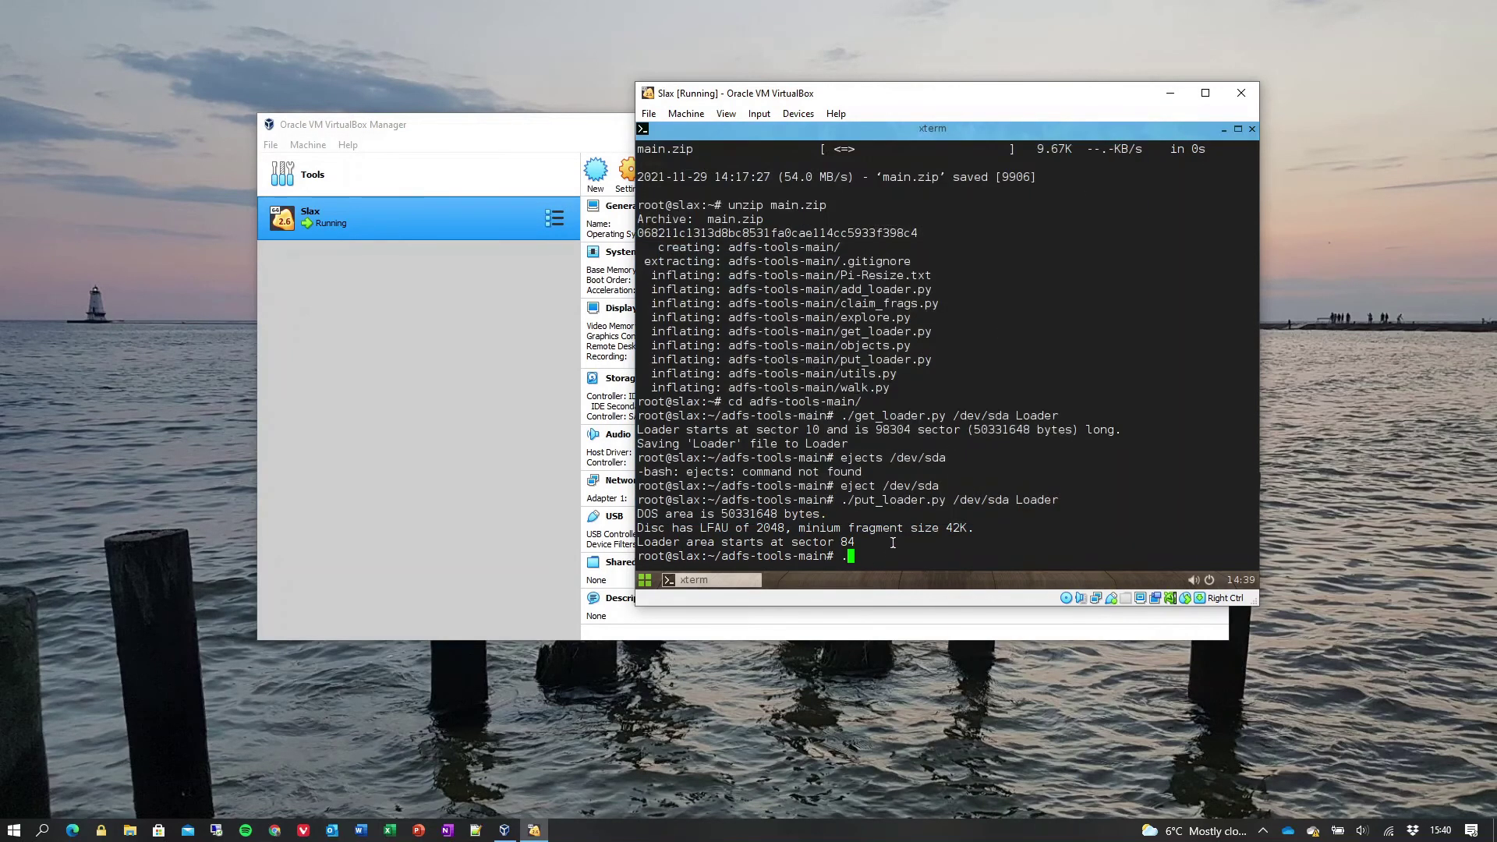
pyautogui.write('/')
pyautogui.write('cla')
pyautogui.press('Tab')
pyautogui.write('/dev/')
pyautogui.write('sa')
pyautogui.write('a')
pyautogui.press('Return')
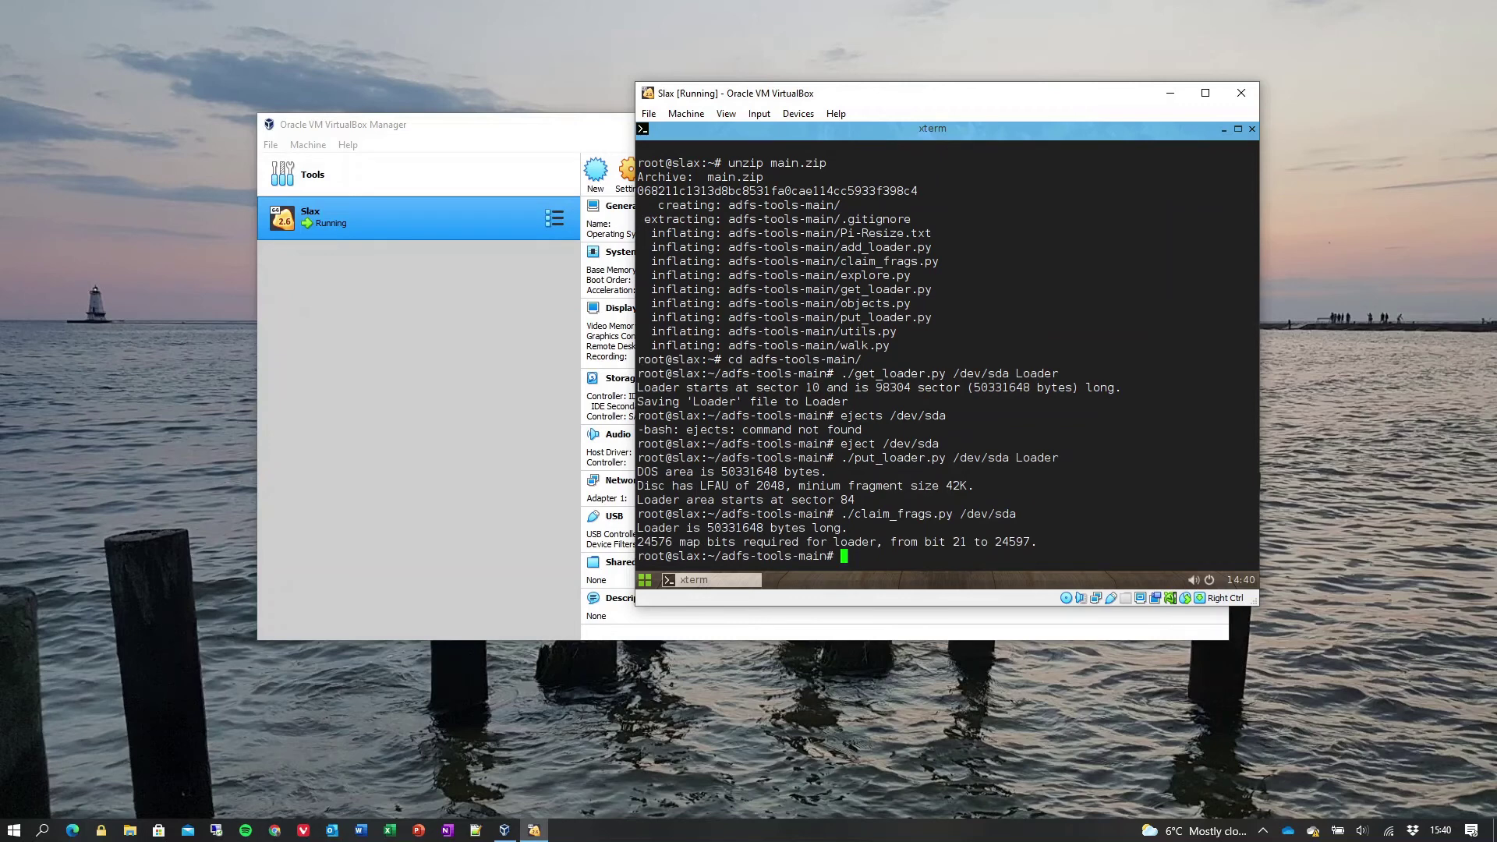
# - Add Loader to the card's root directory with add_loader.py /dev/sda, then eject /dev/sda
pyautogui.write('./')
pyautogui.write('a')
pyautogui.press('Tab')
pyautogui.write('/dev/')
pyautogui.write('sda')
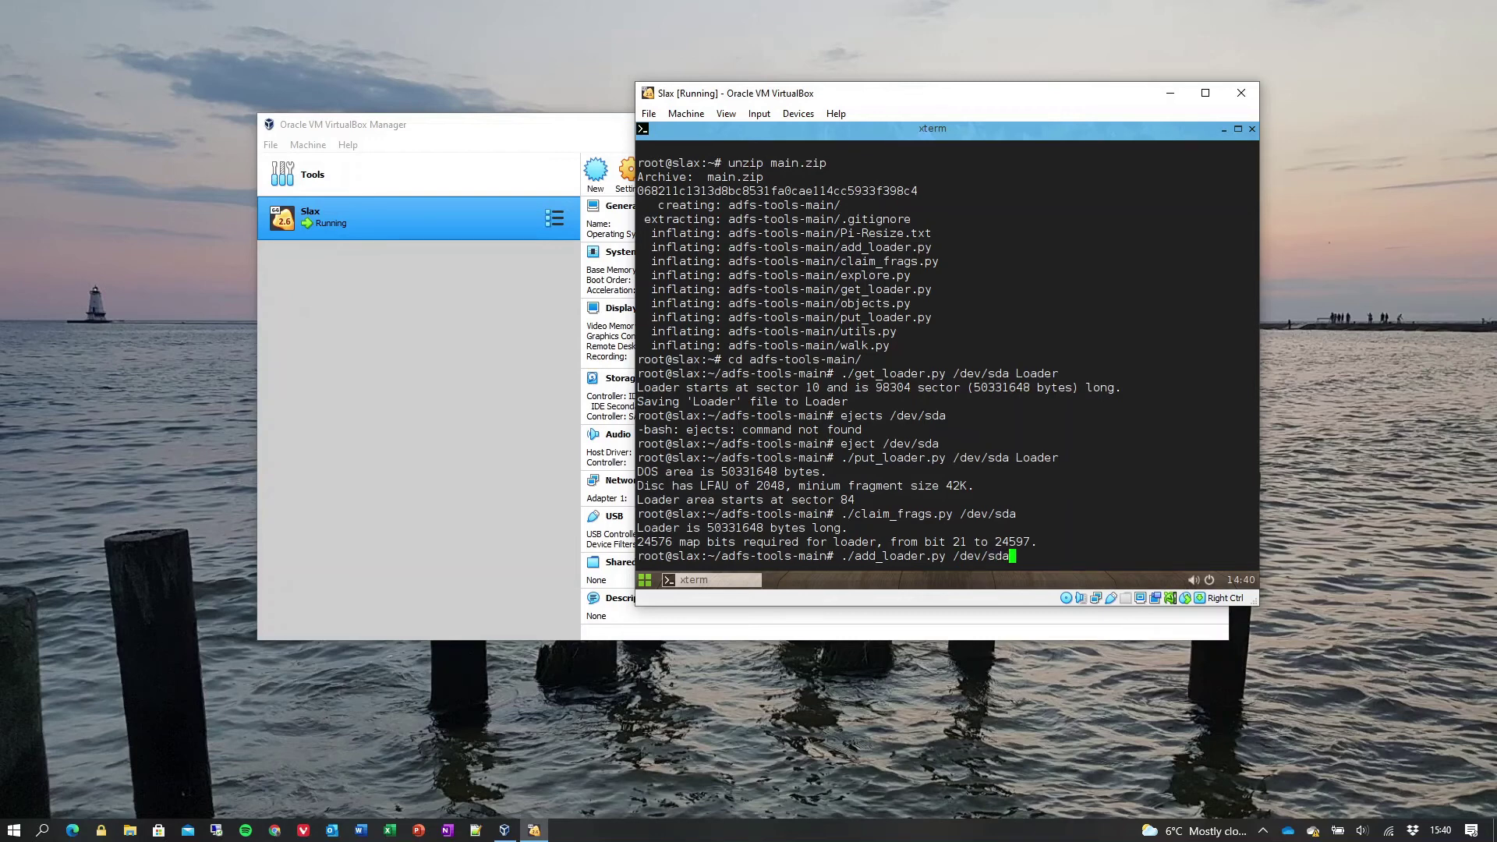
pyautogui.press('Return')
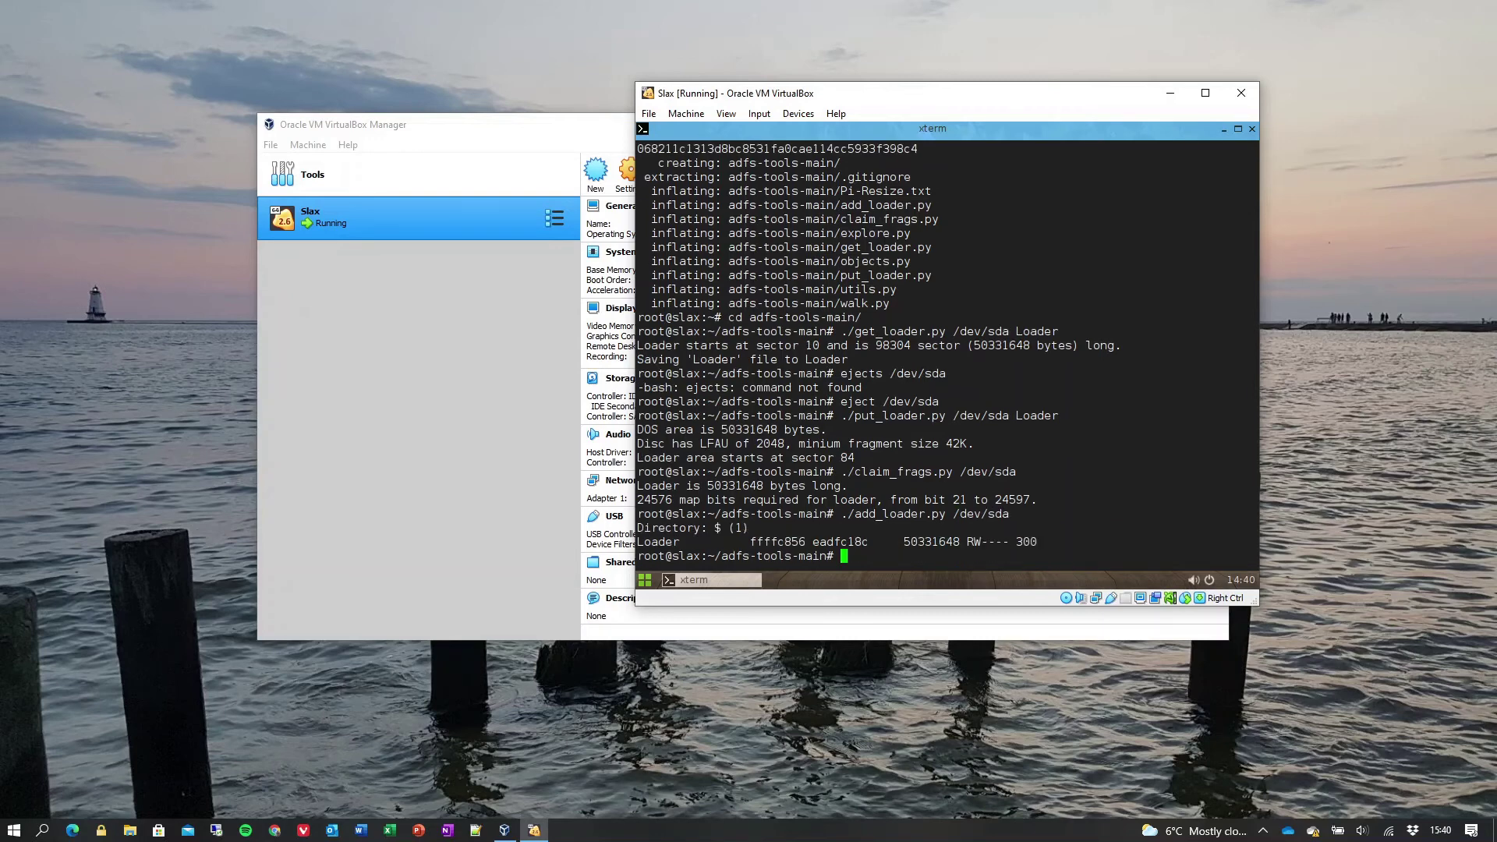
pyautogui.write('eject')
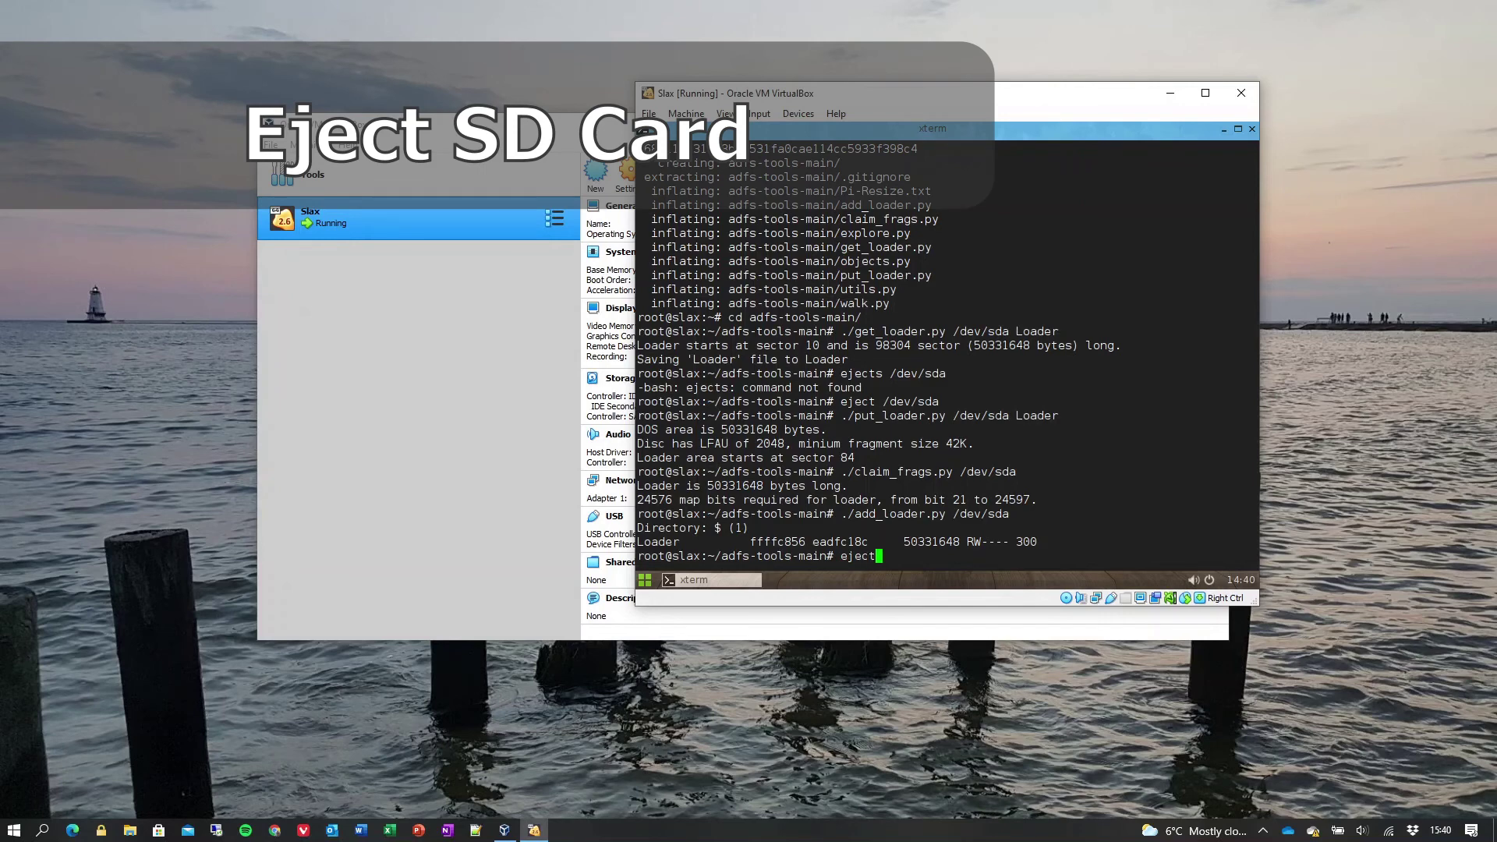
pyautogui.write(' /de')
pyautogui.write('v/sda')
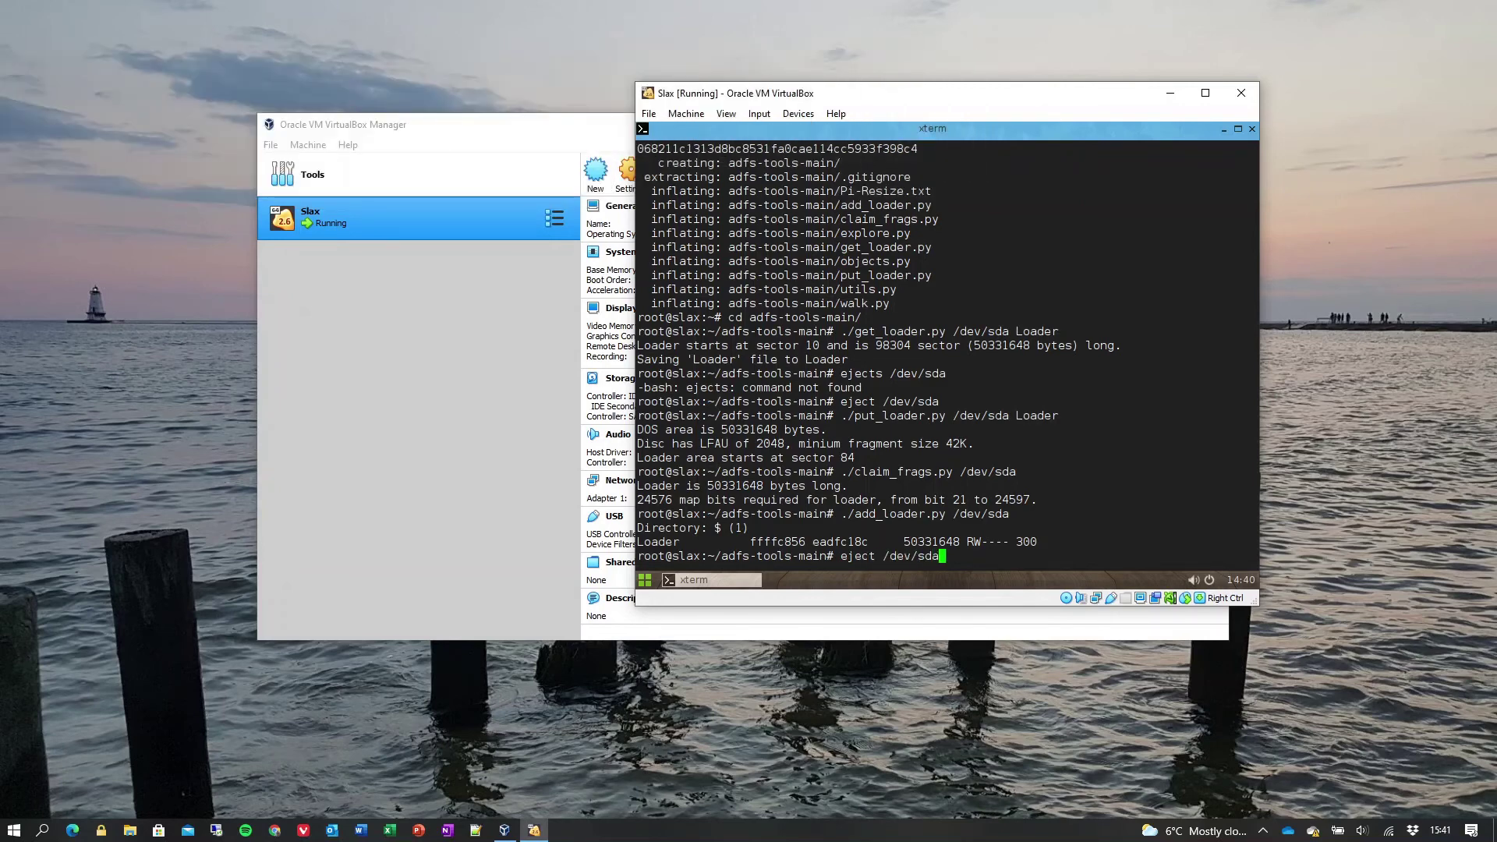
pyautogui.press('Return')
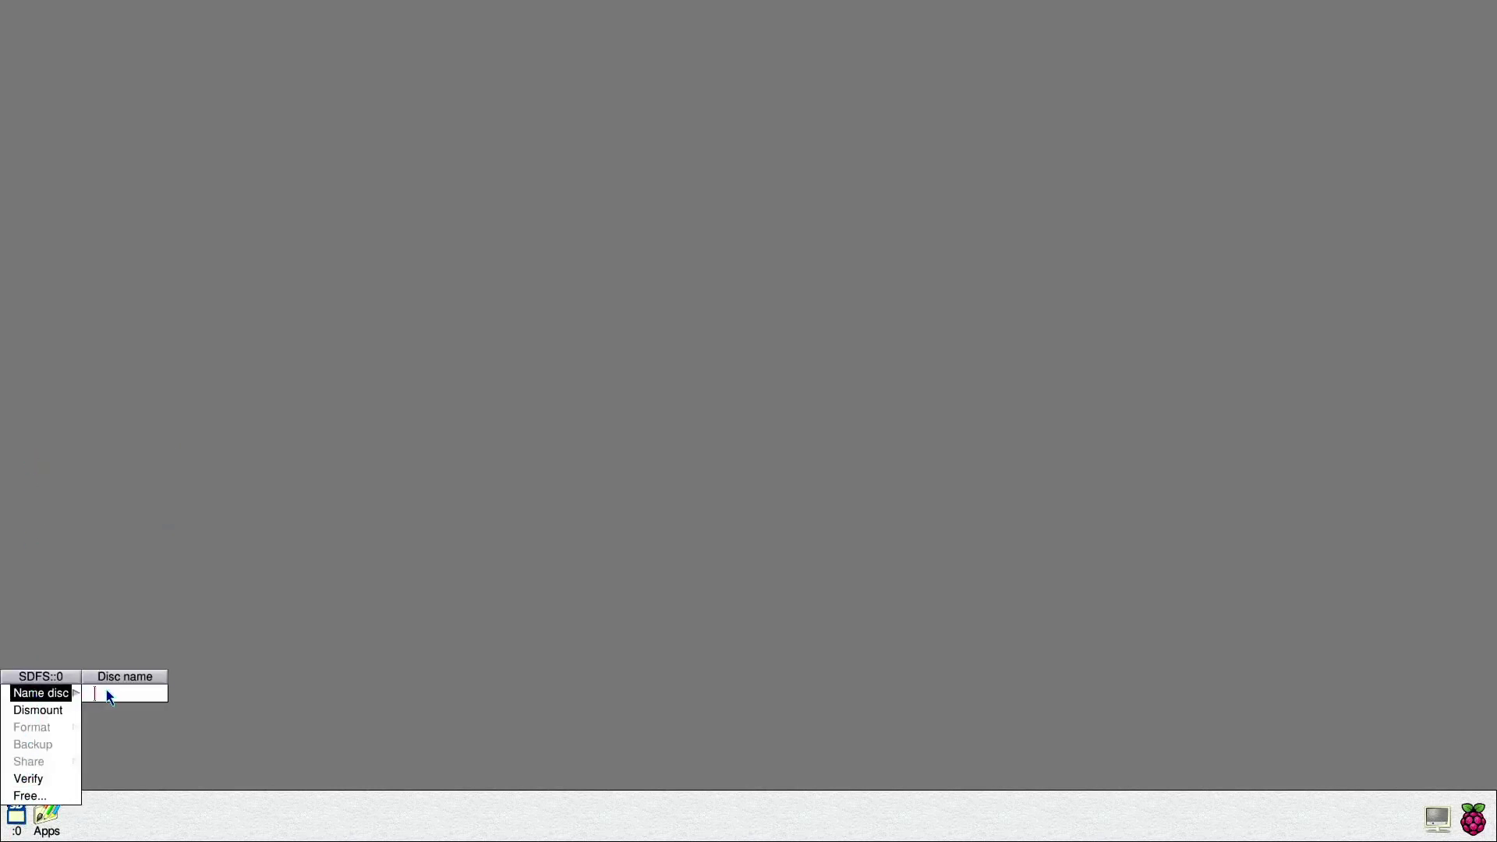
# - Name the SD card disc 'RISCOSPi'
pyautogui.write('R')
pyautogui.write('ISCO')
pyautogui.write('SPi')
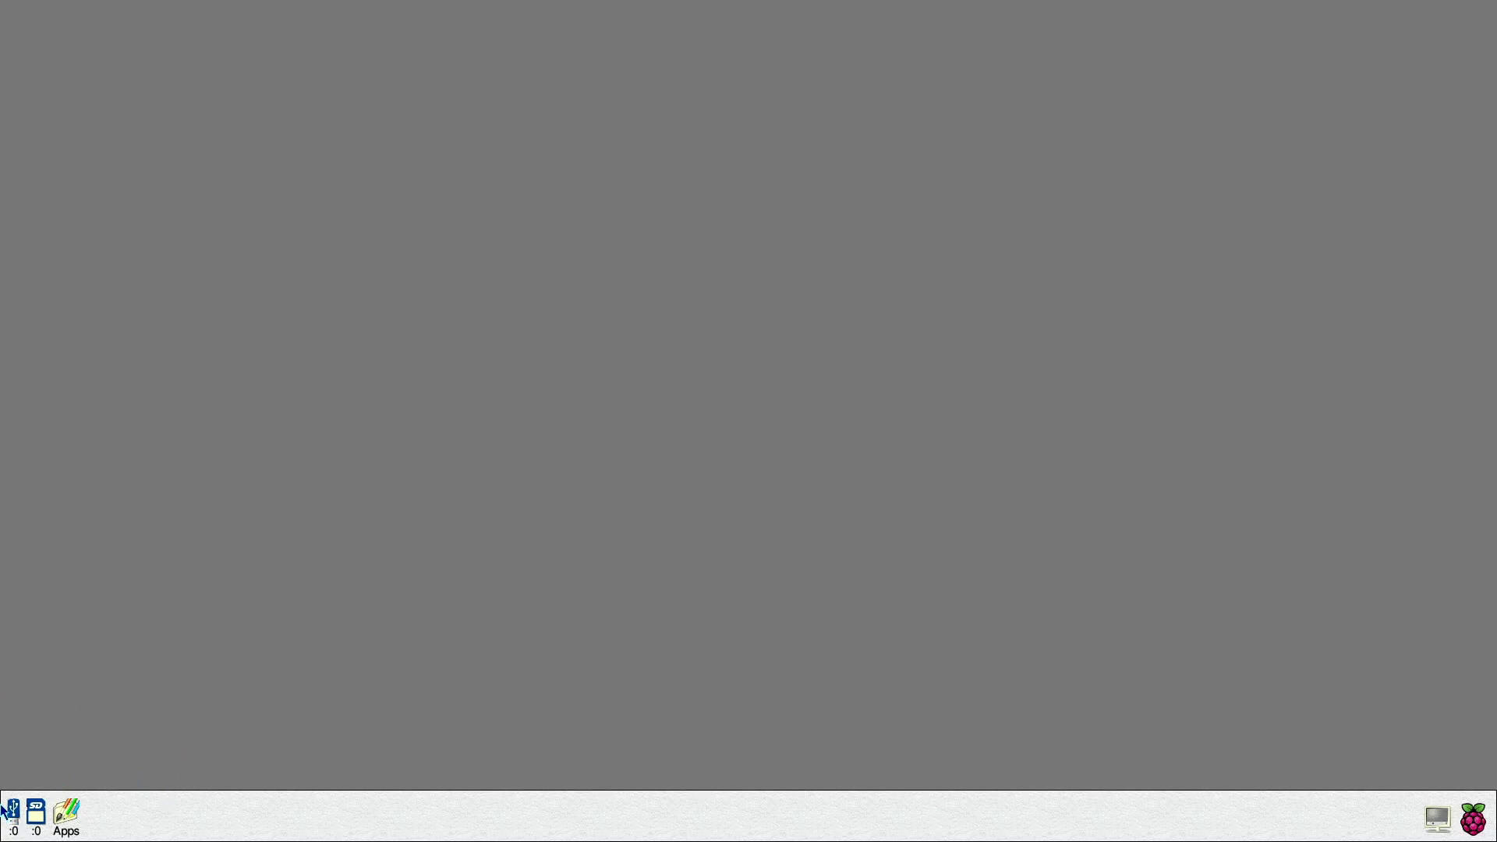
# - Open the USB disk and SD card root windows side by side
pyautogui.click(14, 815)
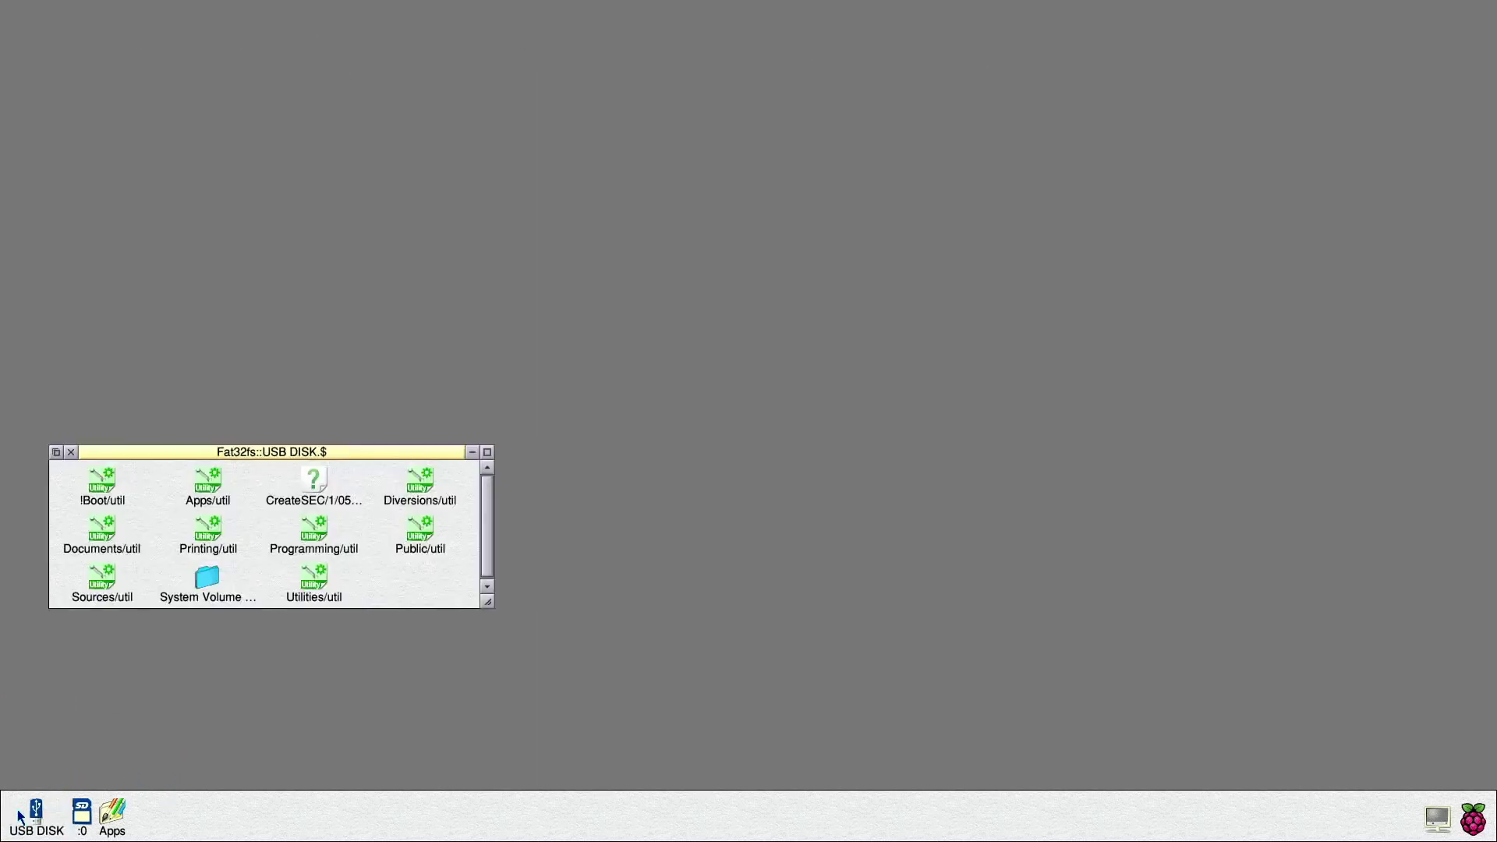
pyautogui.click(84, 818)
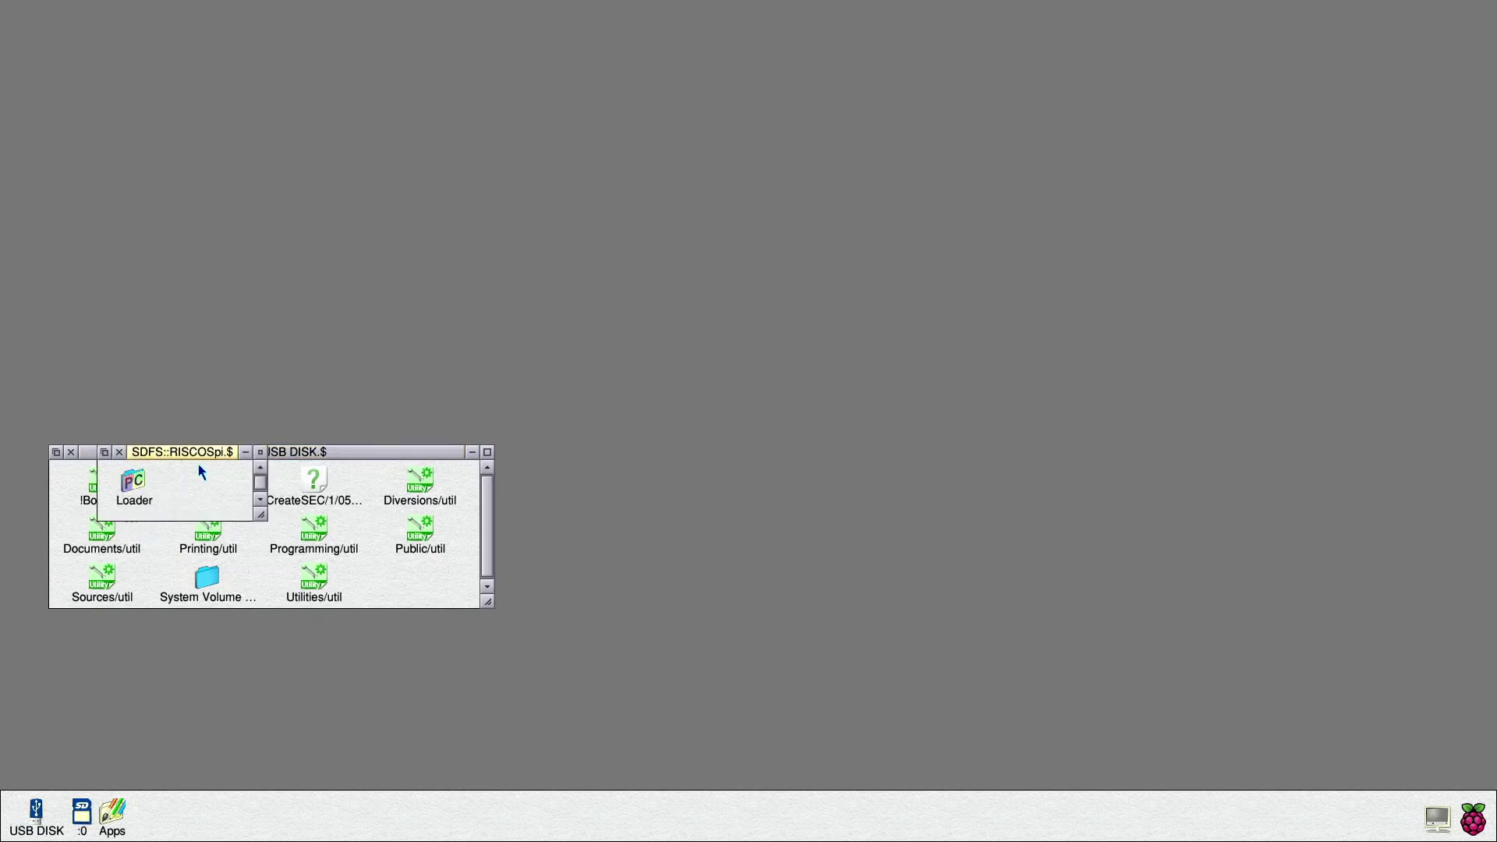
pyautogui.moveTo(188, 451); pyautogui.dragTo(324, 246)
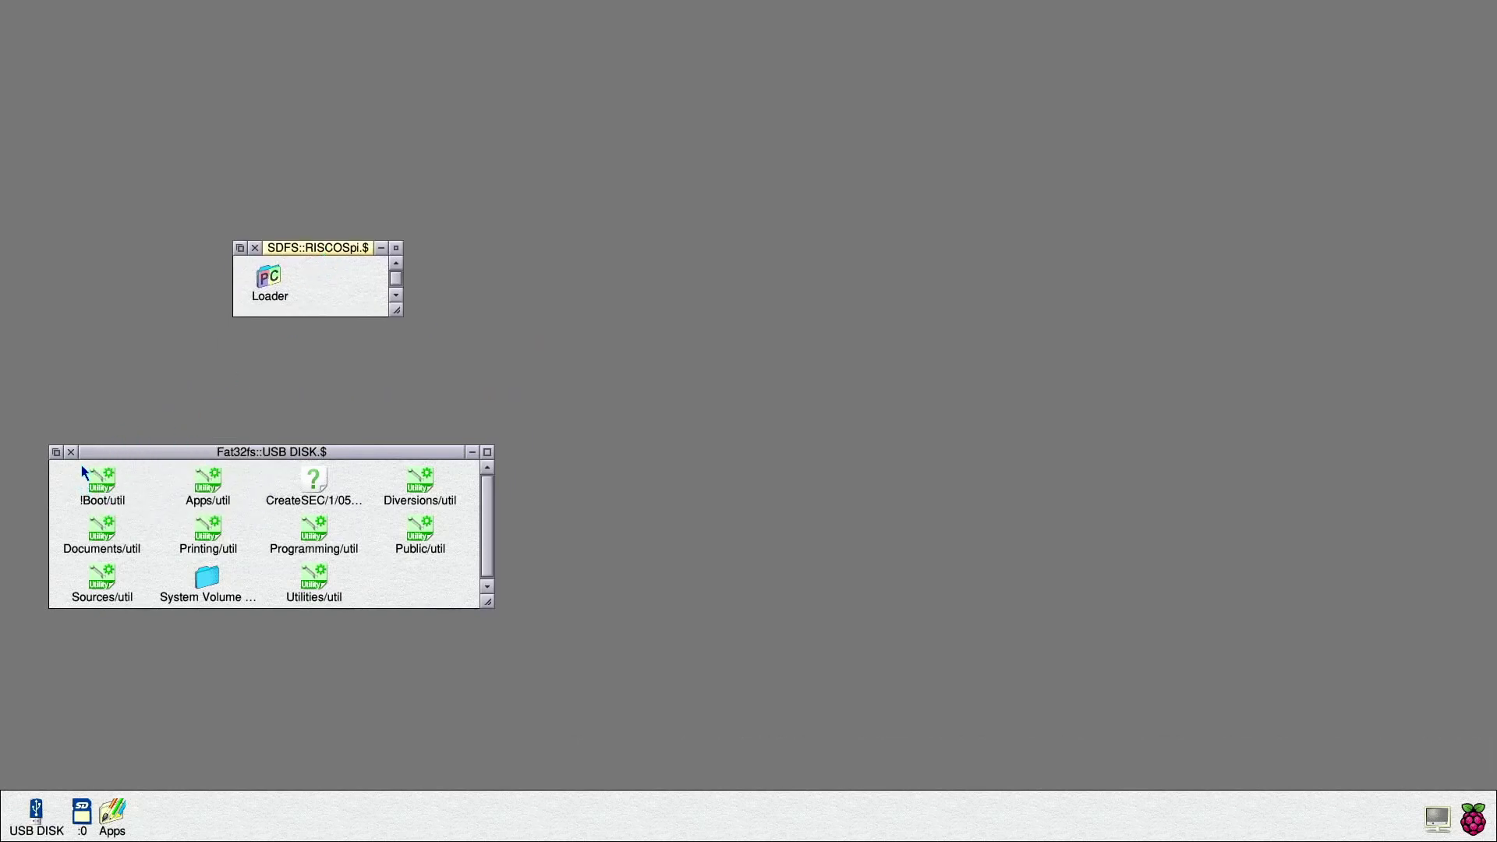
# - Select every /util archive on the USB disk, copy them into the SD root, and enlarge that window
pyautogui.click(104, 473)
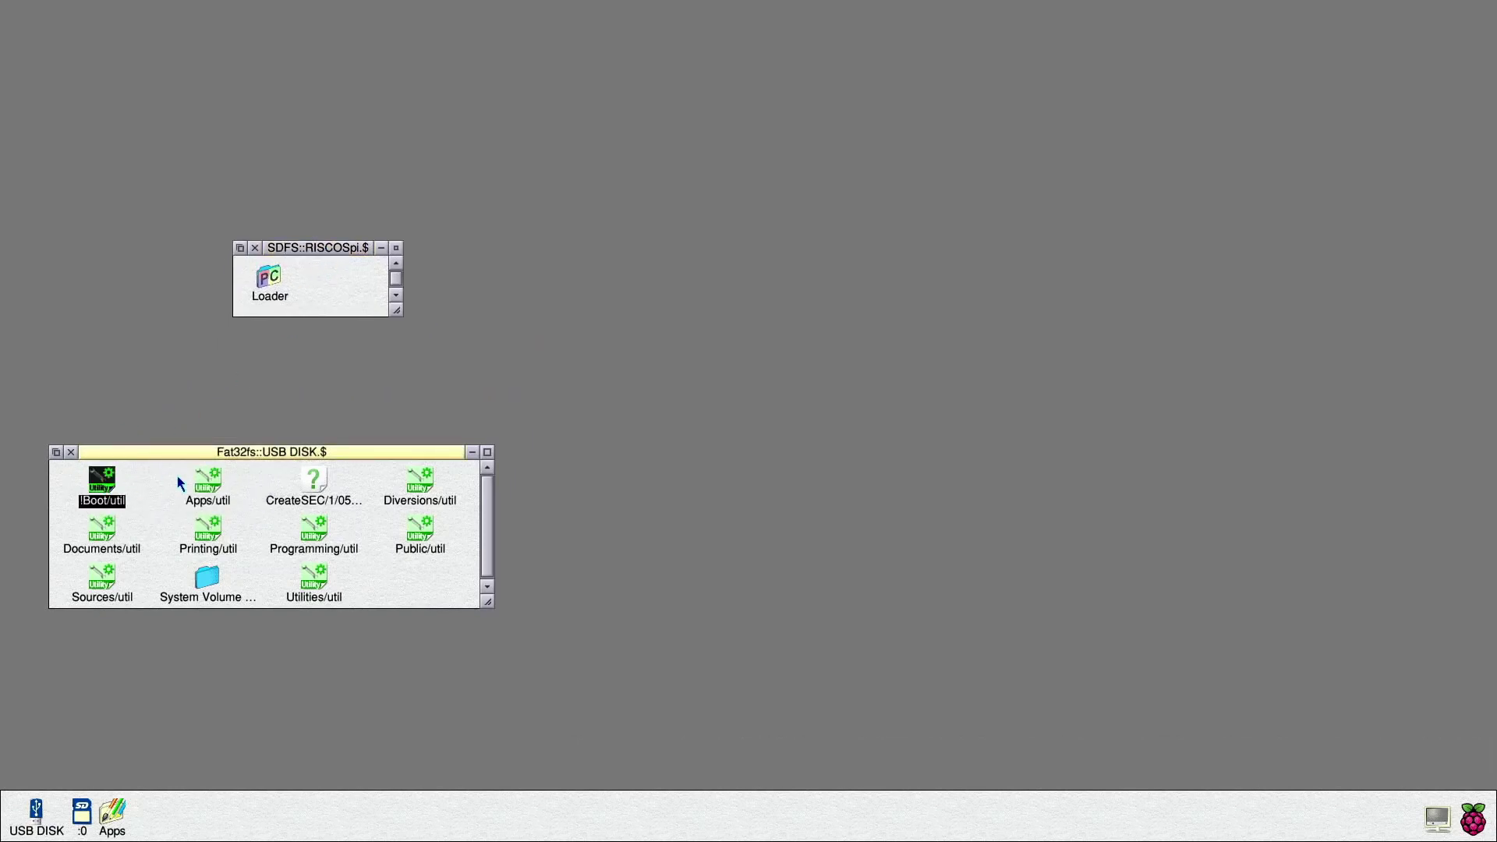
pyautogui.rightClick(206, 480)
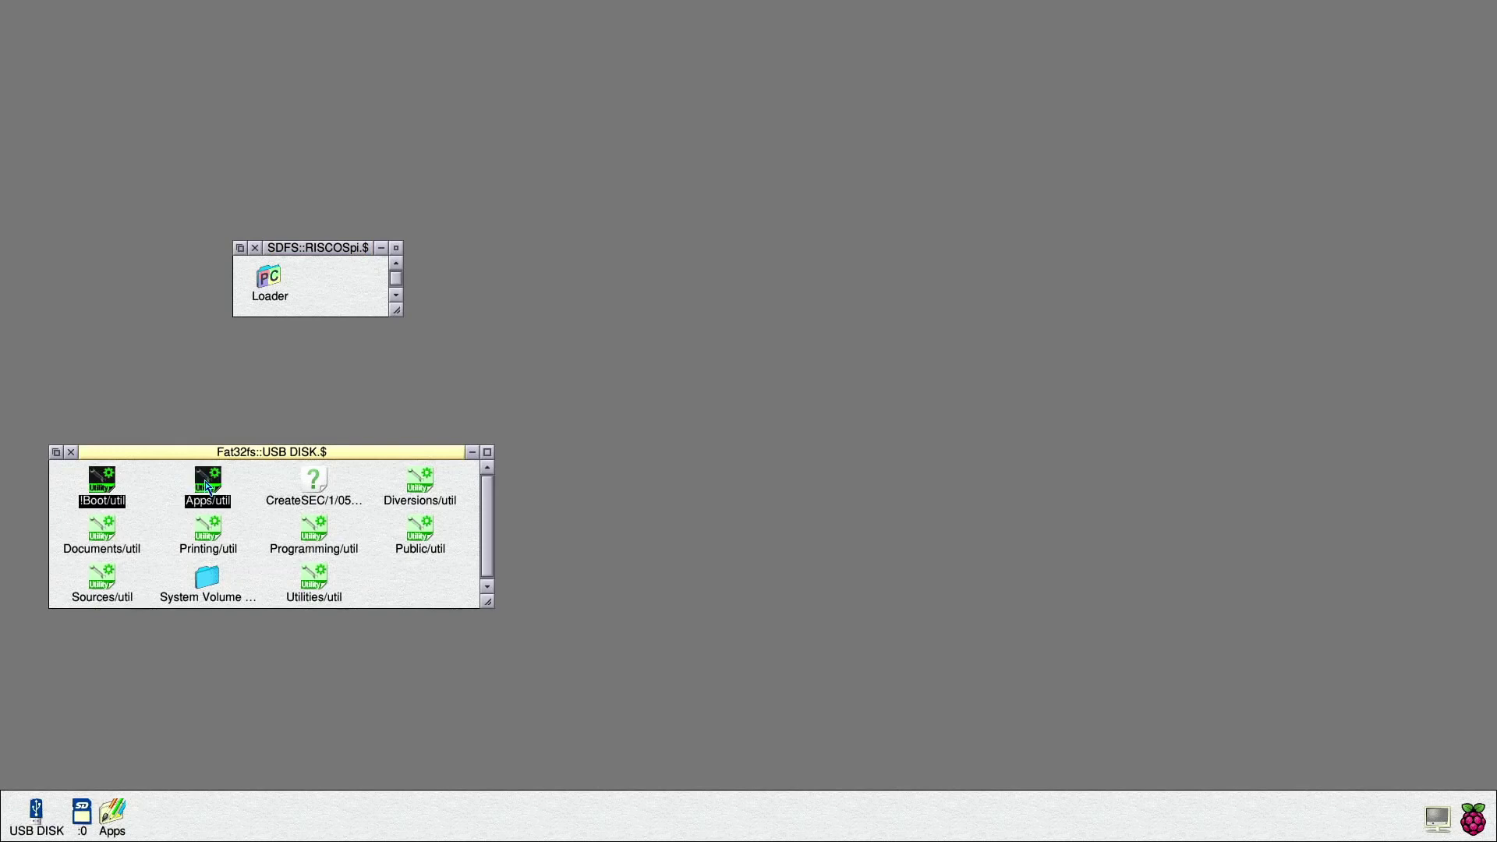
pyautogui.rightClick(423, 531)
pyautogui.rightClick(316, 530)
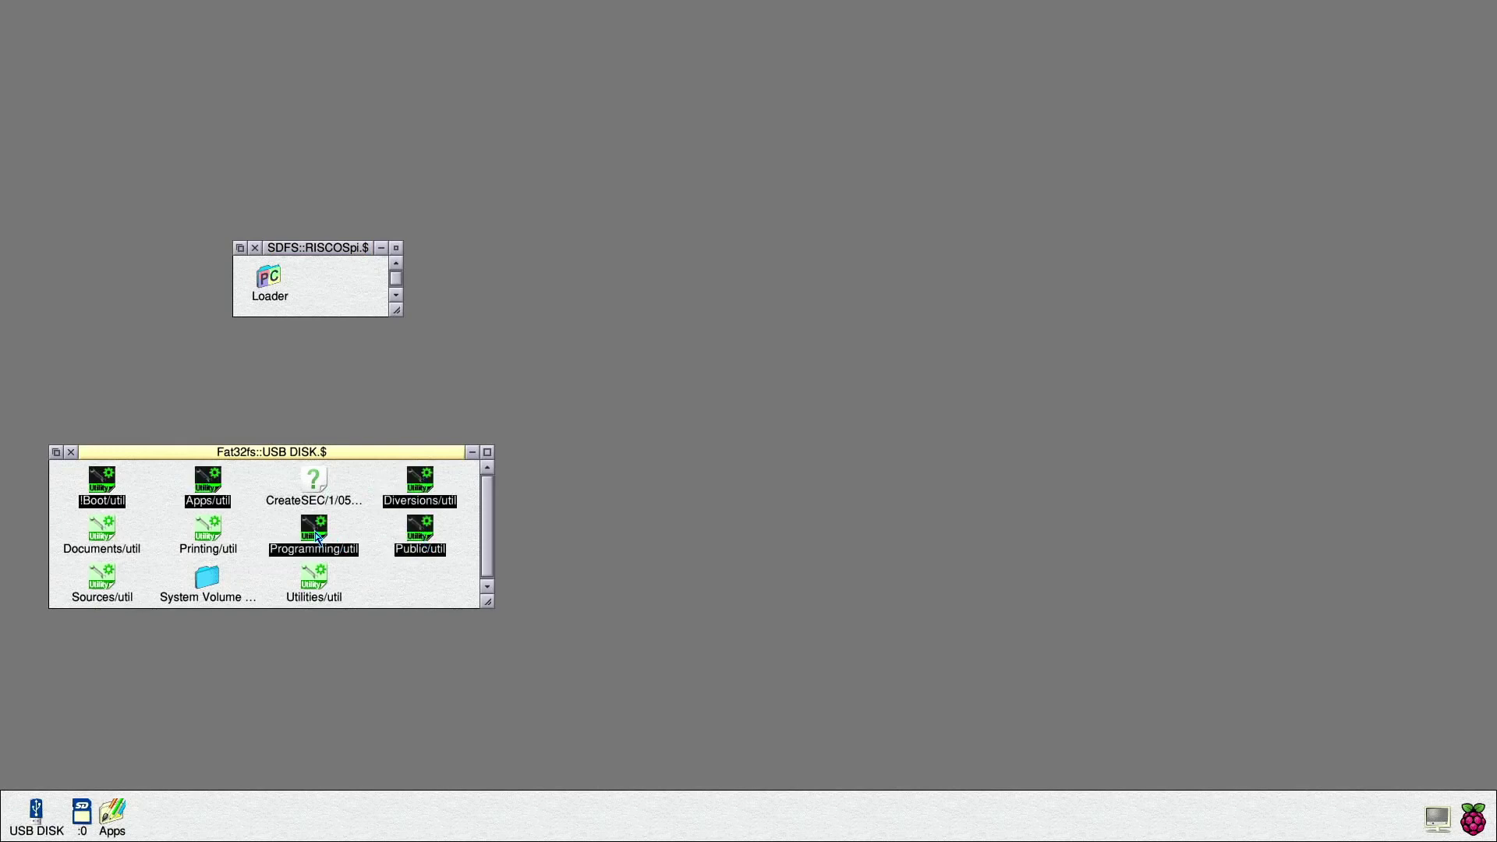
pyautogui.rightClick(217, 536)
pyautogui.rightClick(101, 536)
pyautogui.rightClick(100, 585)
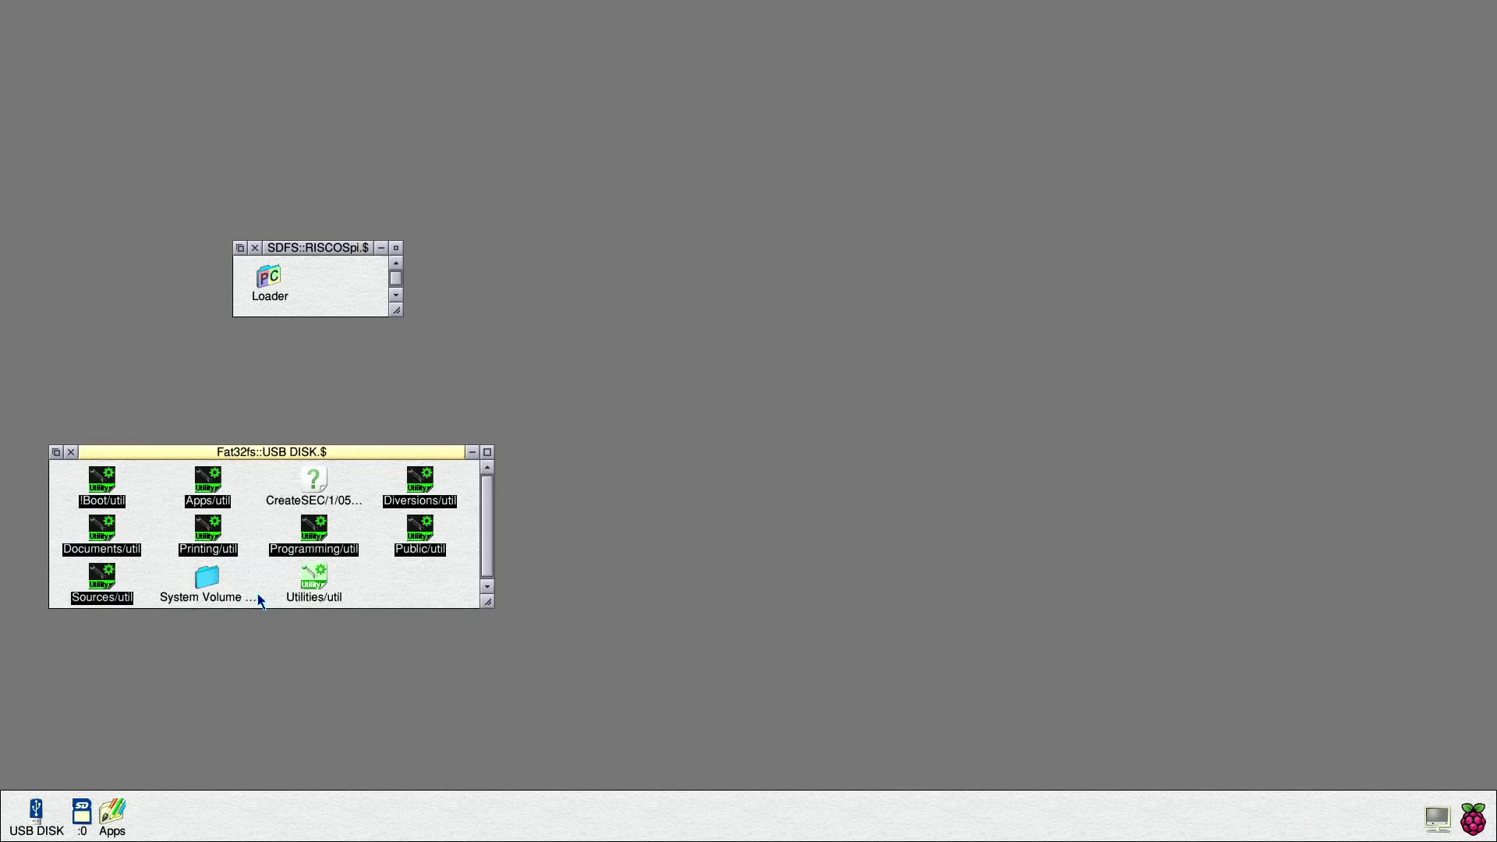
pyautogui.moveTo(117, 491); pyautogui.dragTo(334, 290)
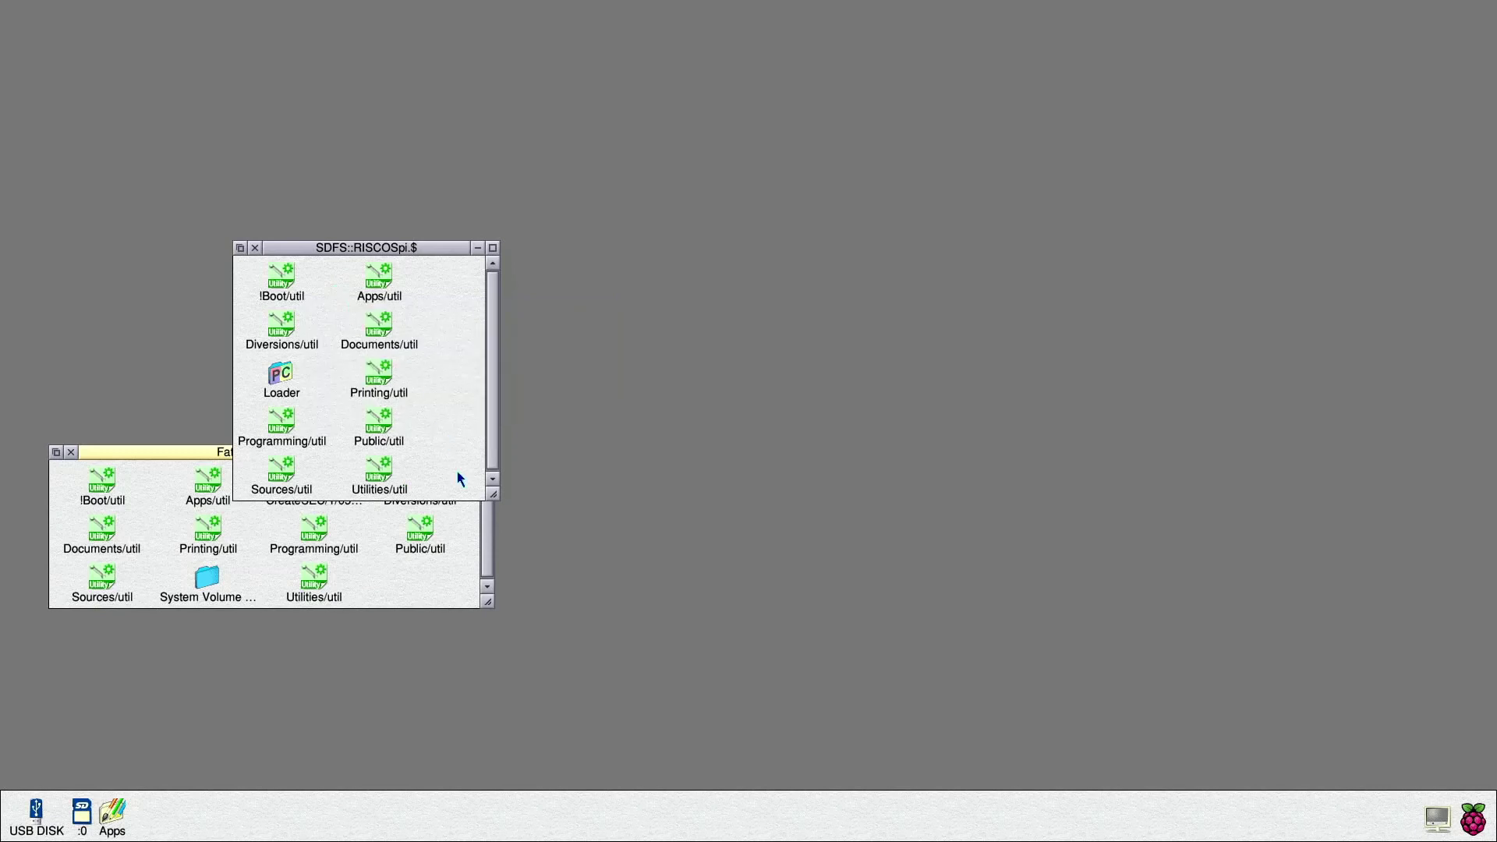
pyautogui.moveTo(495, 495); pyautogui.dragTo(645, 399)
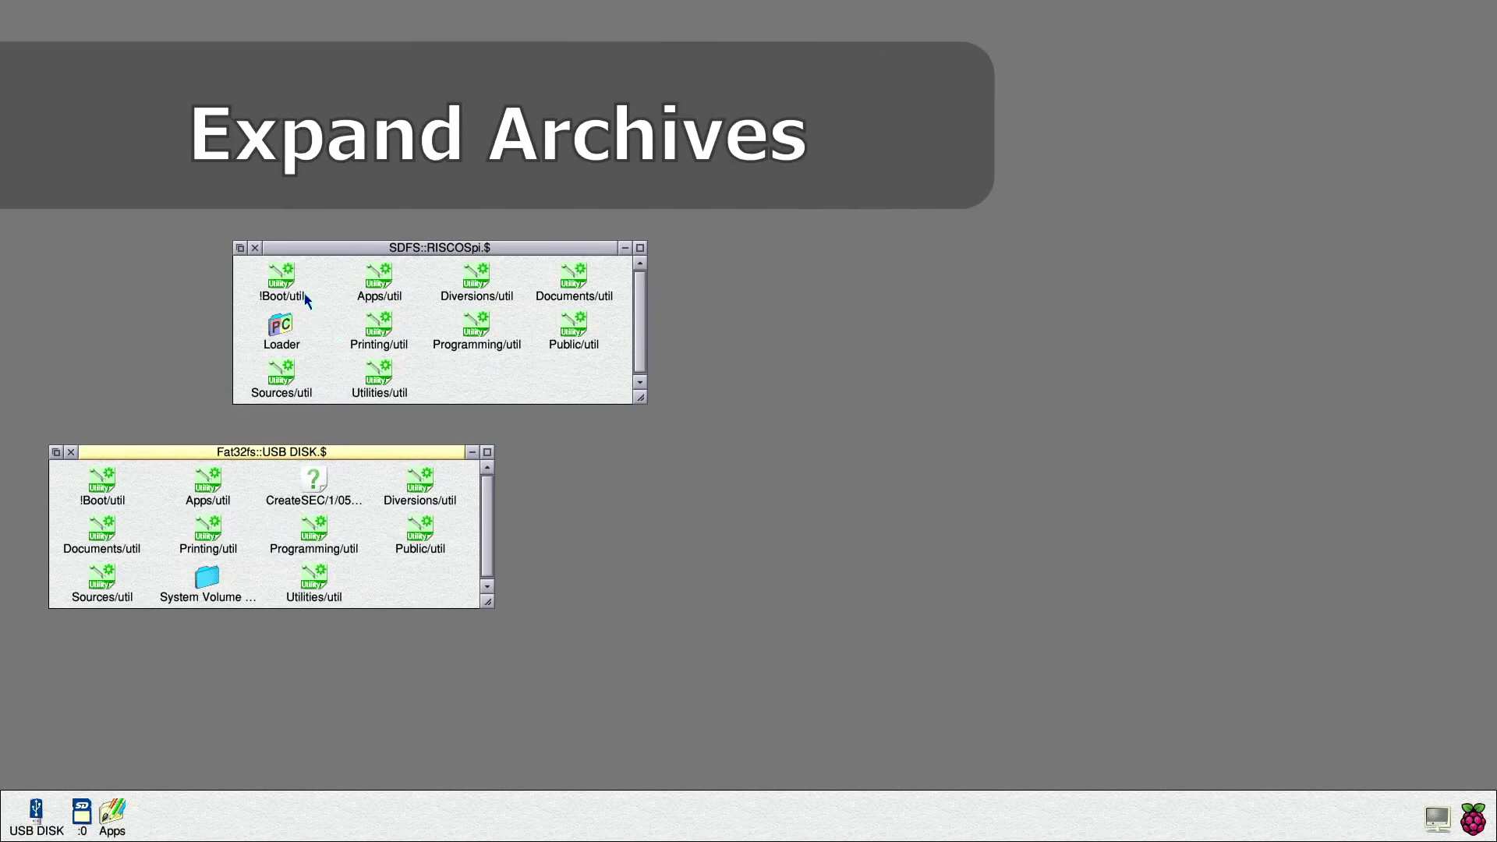
# - Expand !Boot/util into a !Boot application and cancel the 'No Boot application' error
pyautogui.click(286, 277)
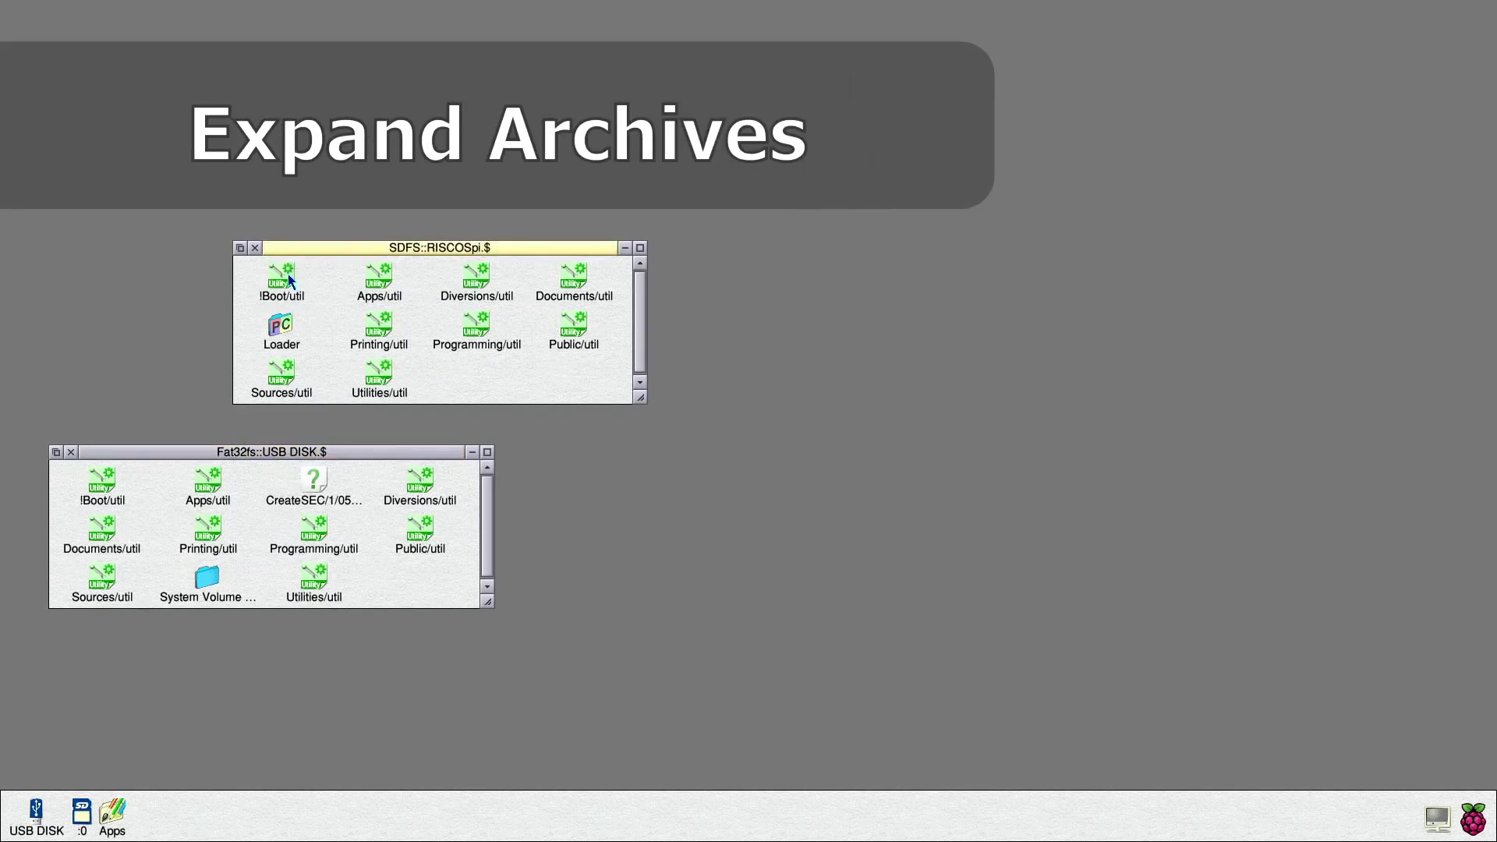
pyautogui.doubleClick(288, 277)
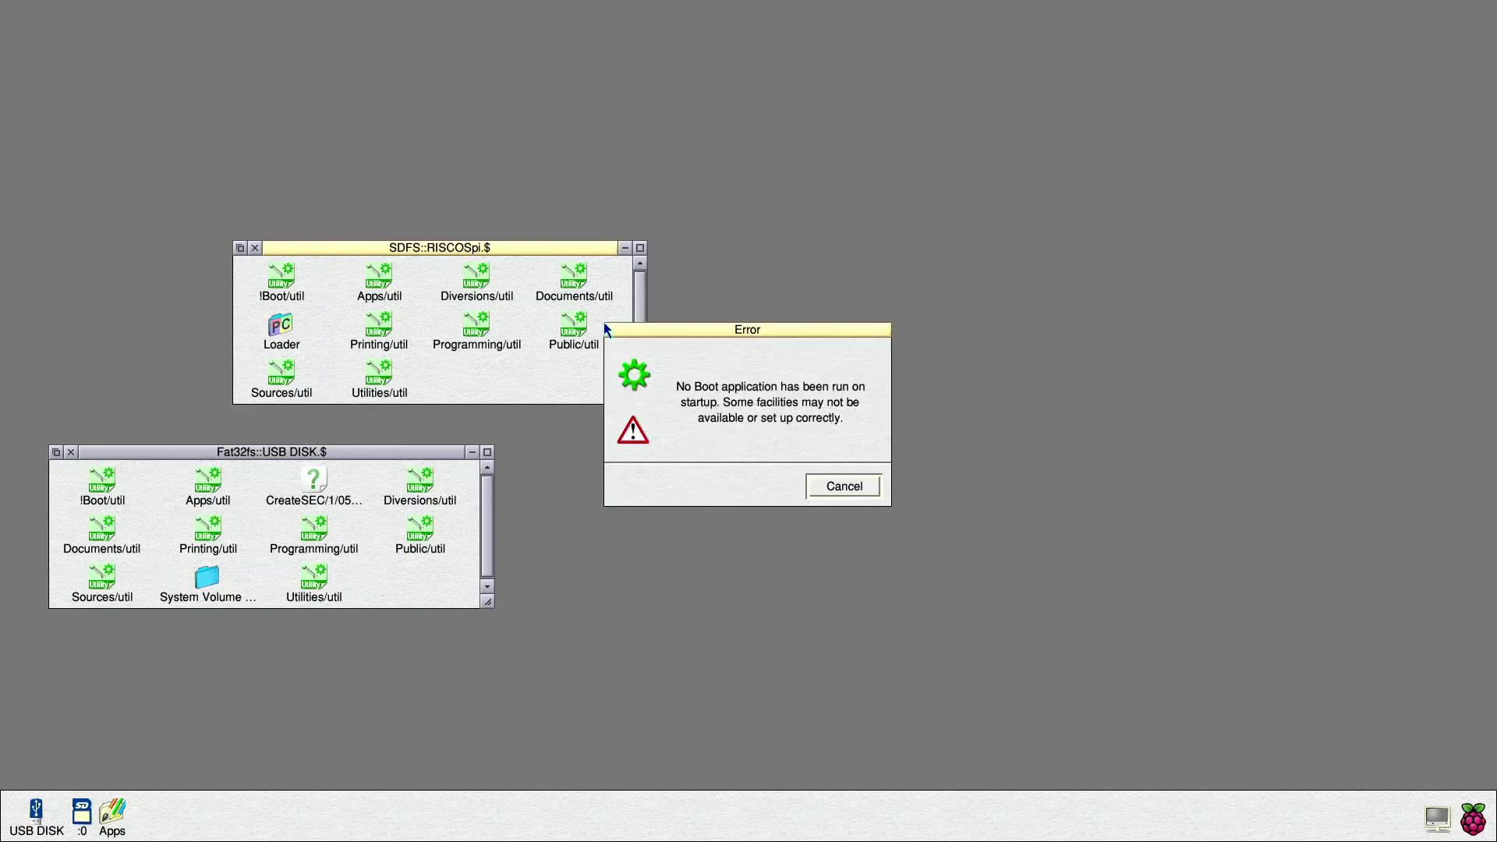
pyautogui.click(868, 495)
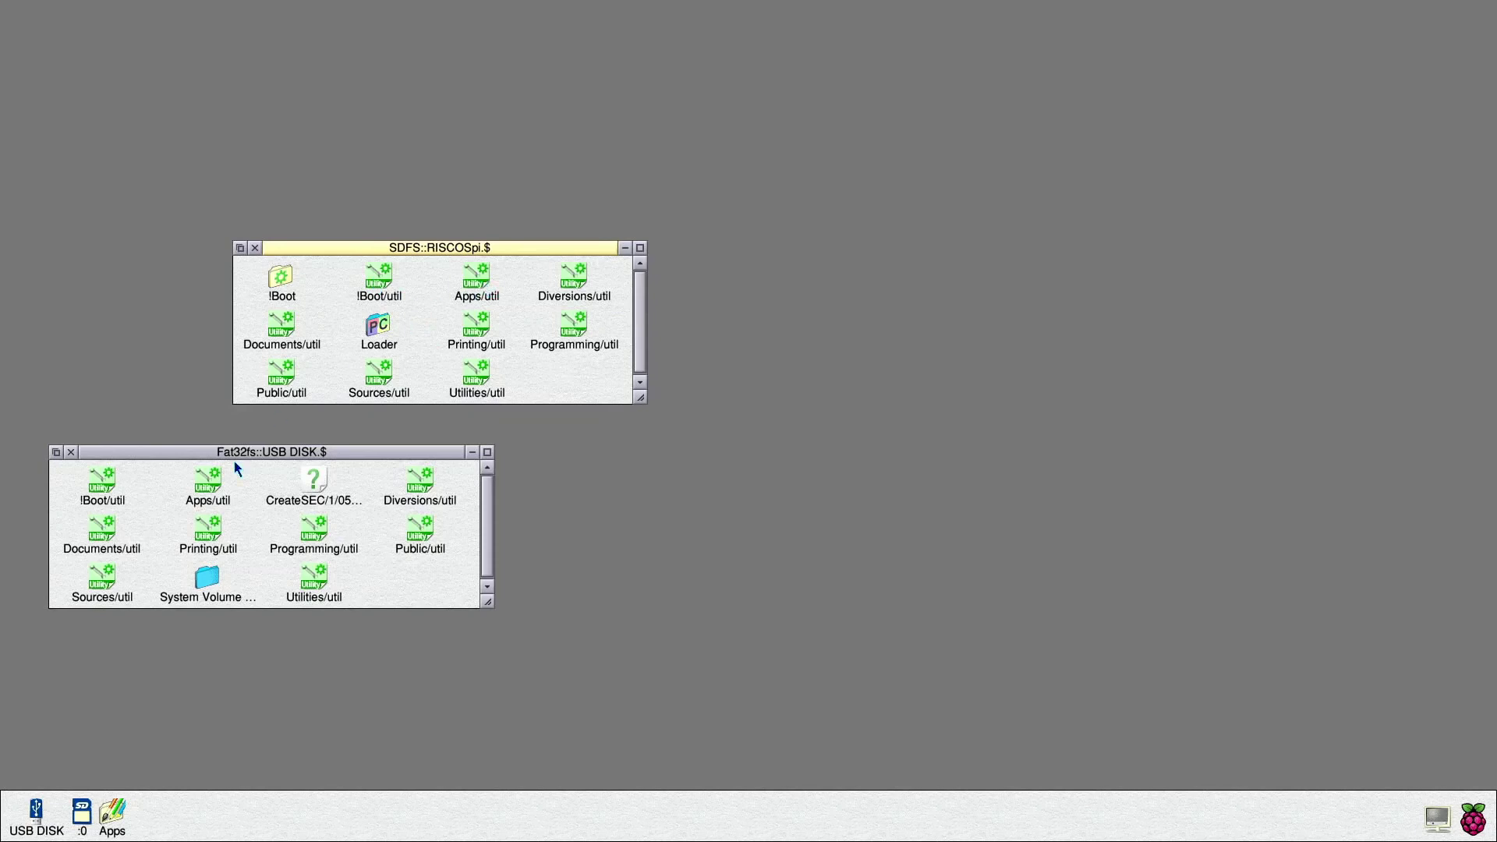
# - Dismount the USB disk and unpack the Diversions, Documents and Printing archives
pyautogui.middleClick(38, 814)
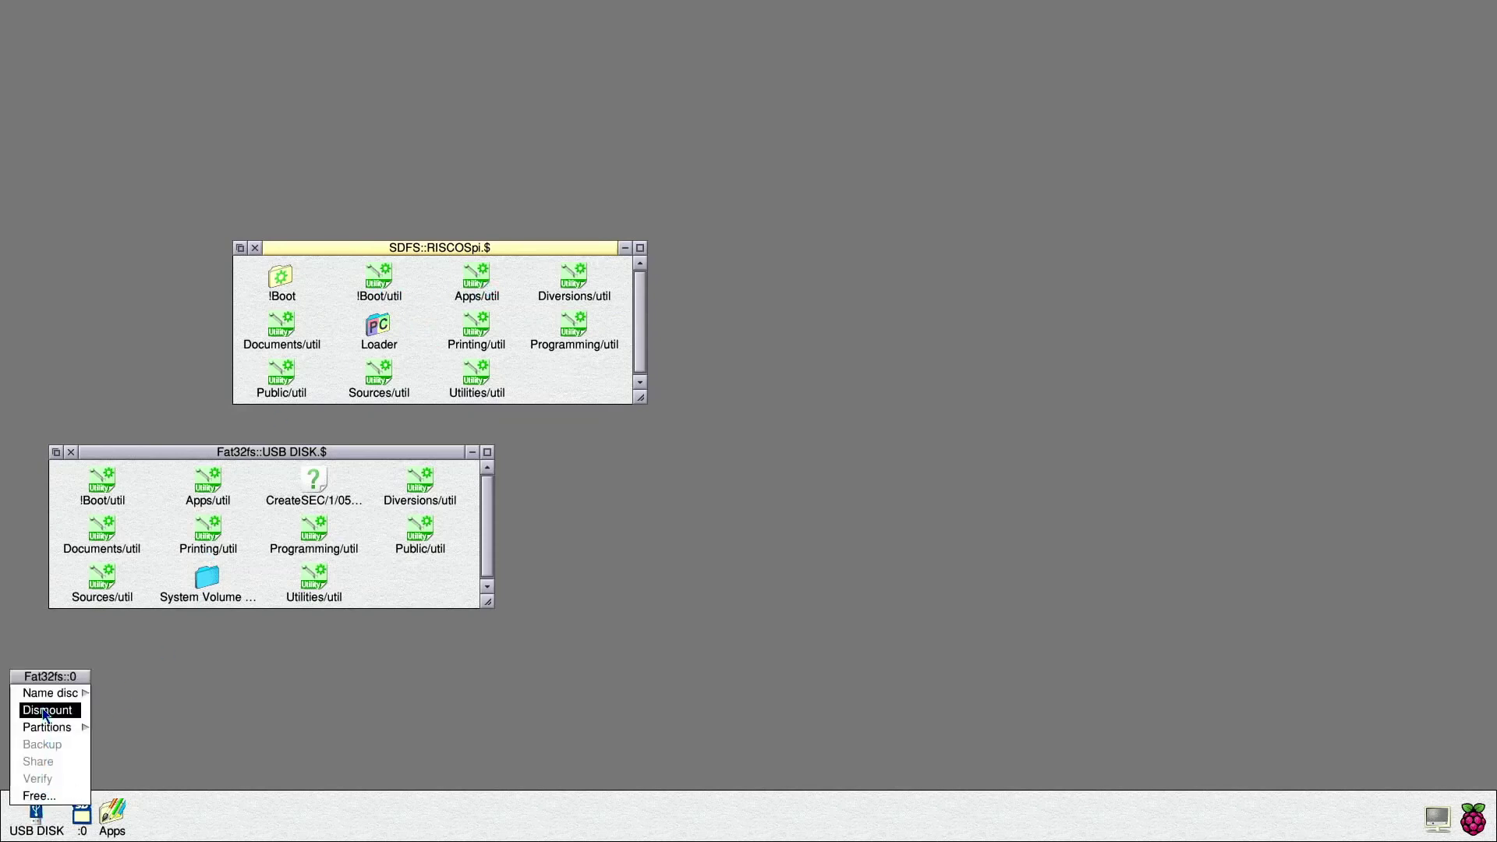
pyautogui.click(45, 709)
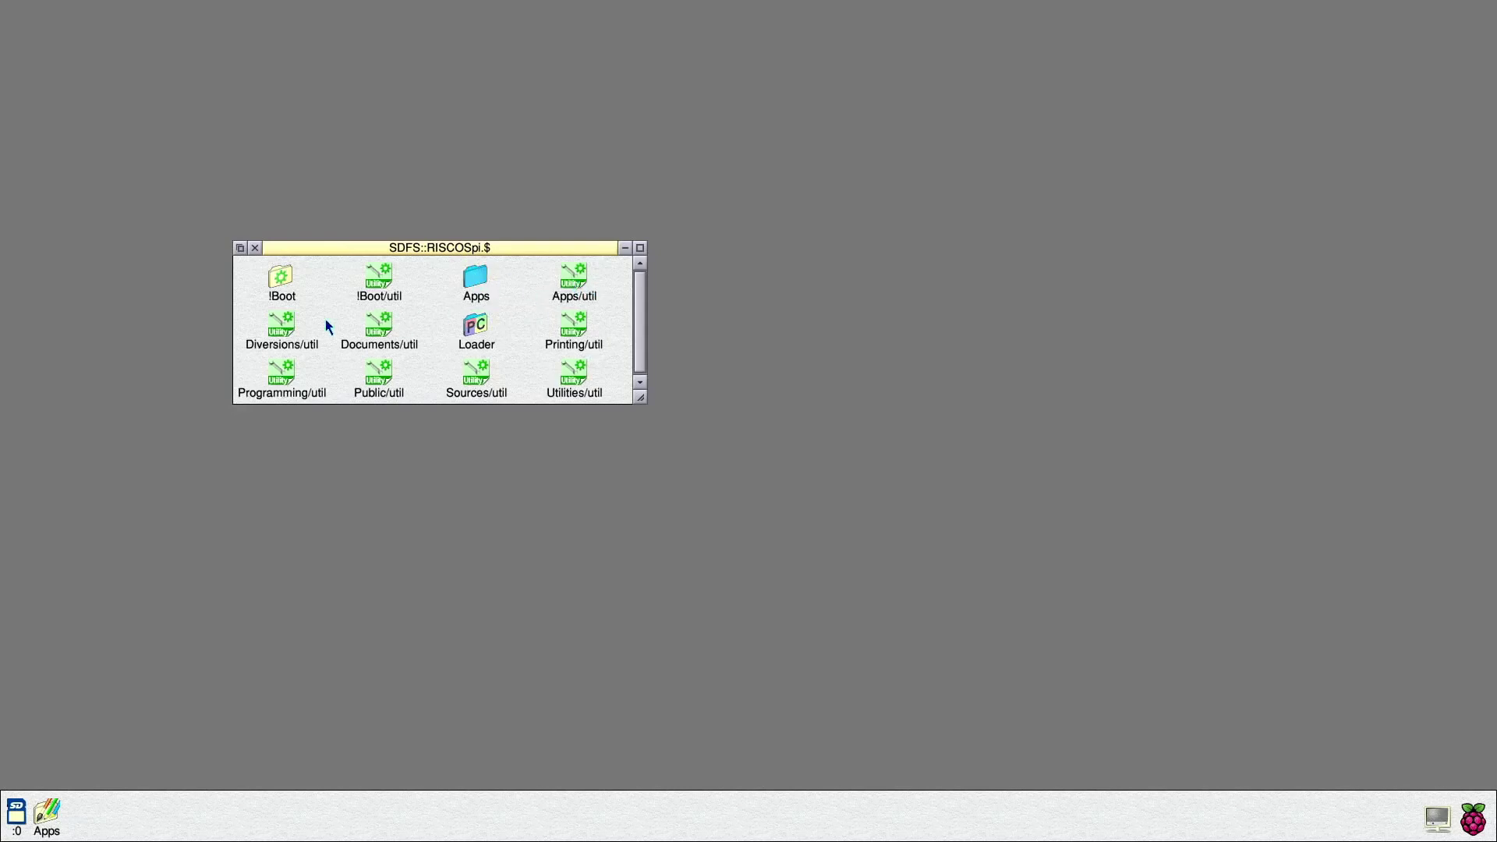
pyautogui.doubleClick(277, 330)
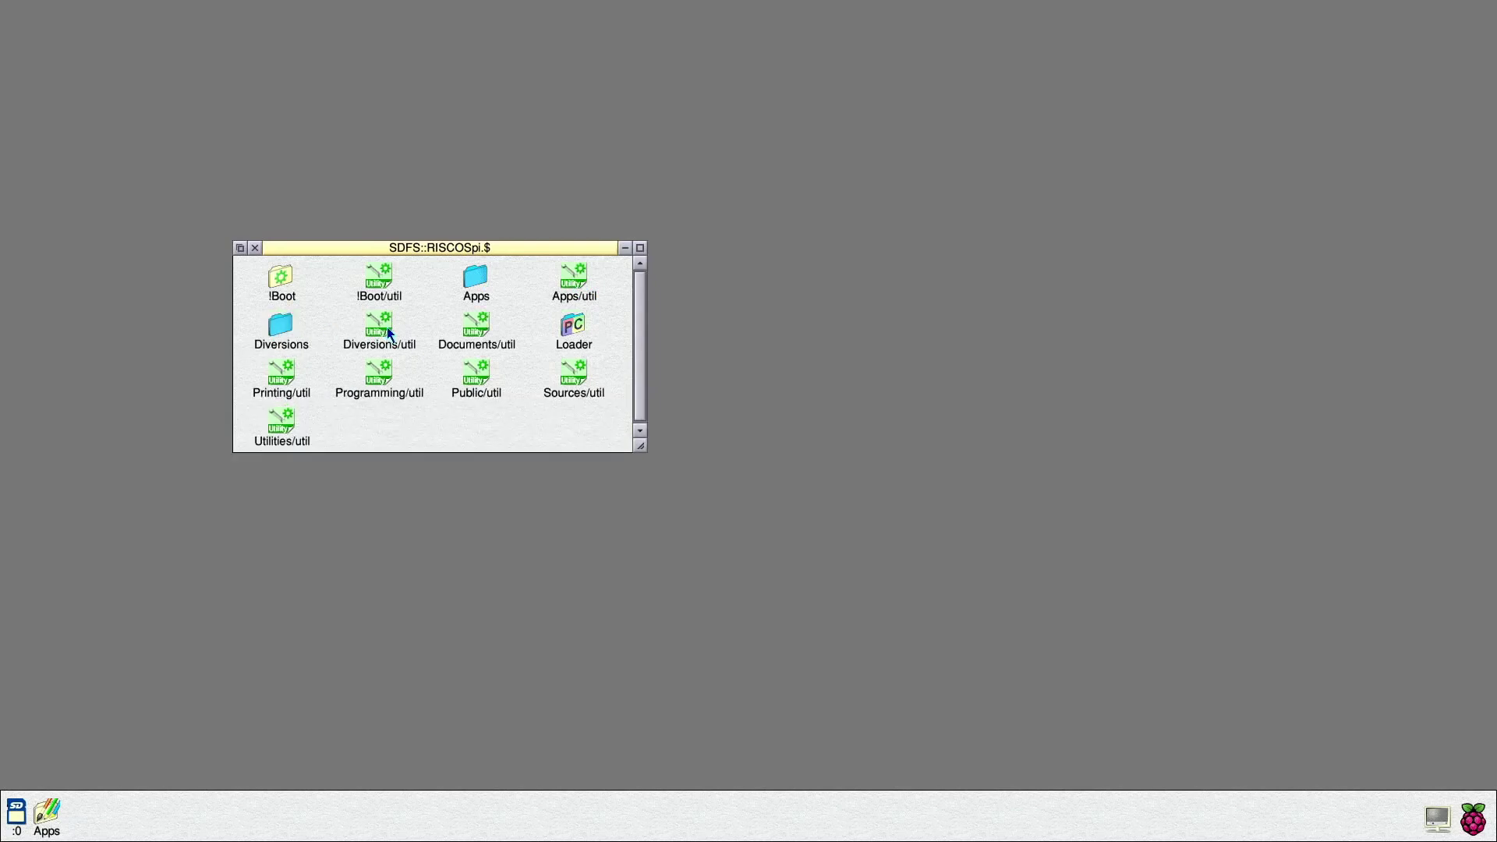
pyautogui.doubleClick(480, 327)
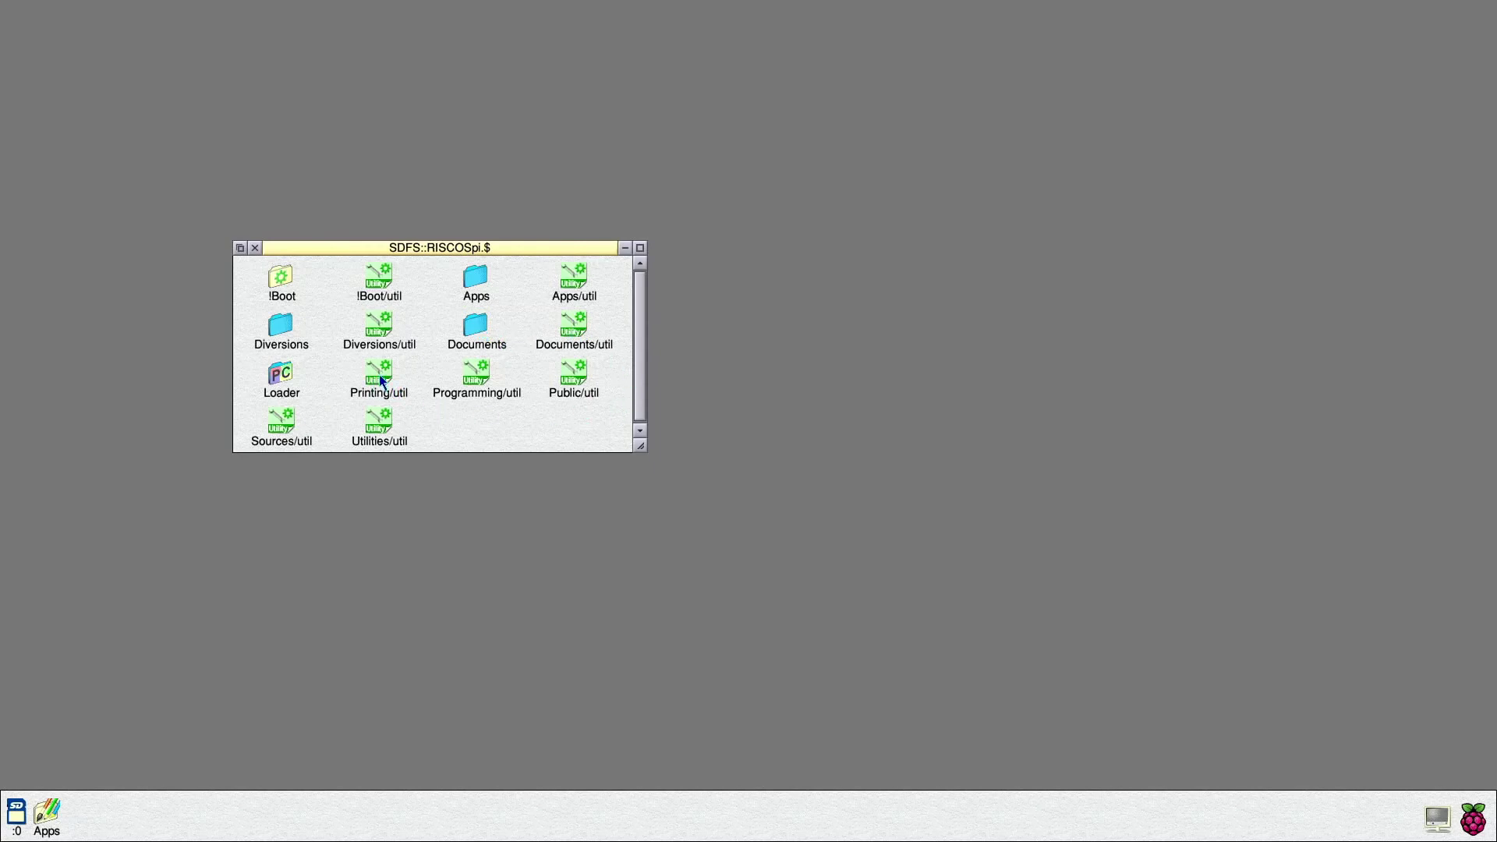
pyautogui.doubleClick(379, 375)
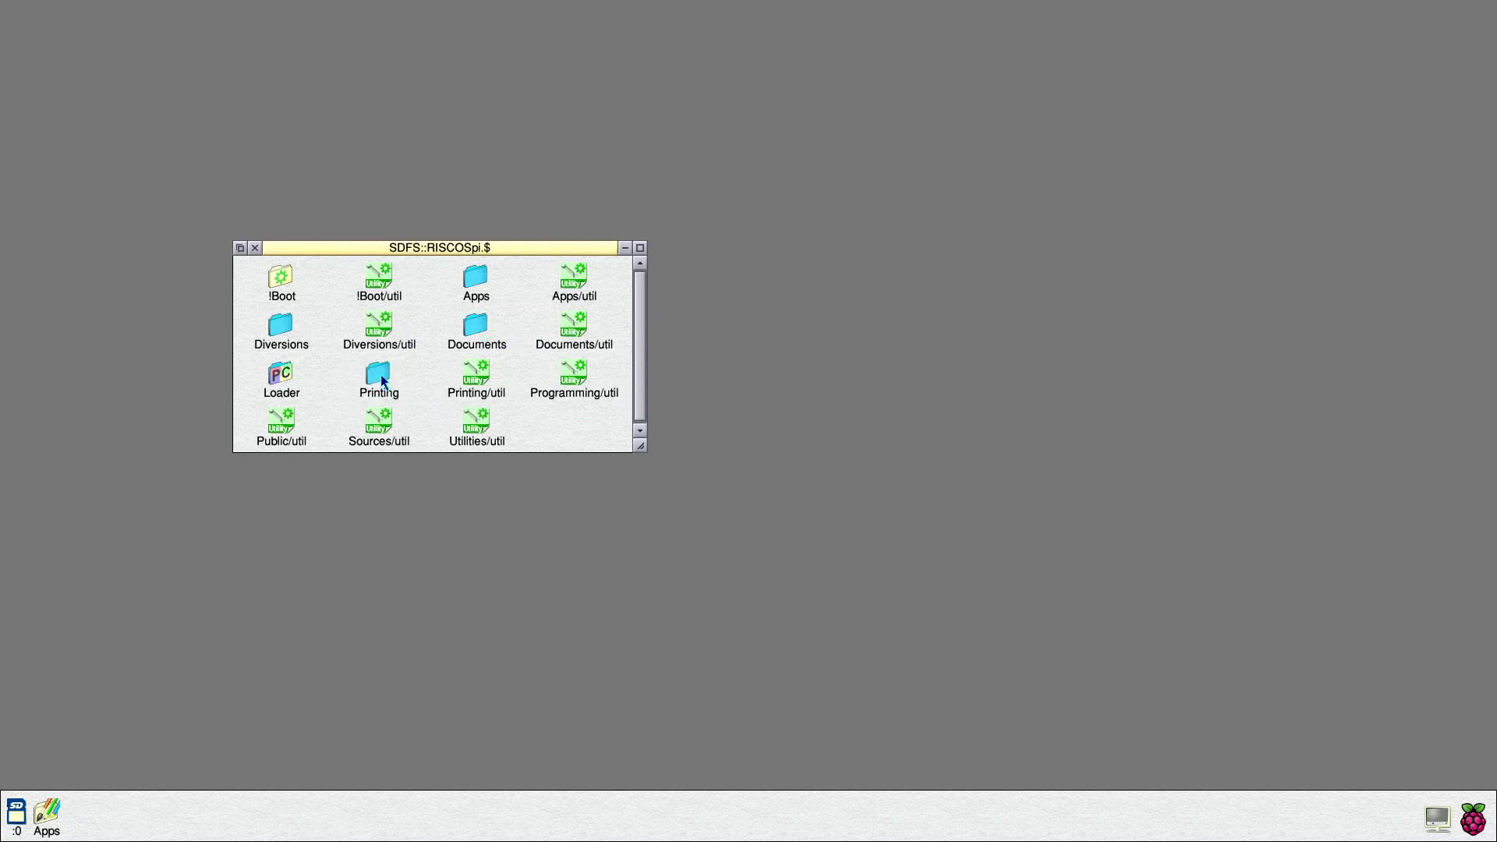
# - Unpack the Programming, Public, Sources and Utilities archives
pyautogui.doubleClick(573, 375)
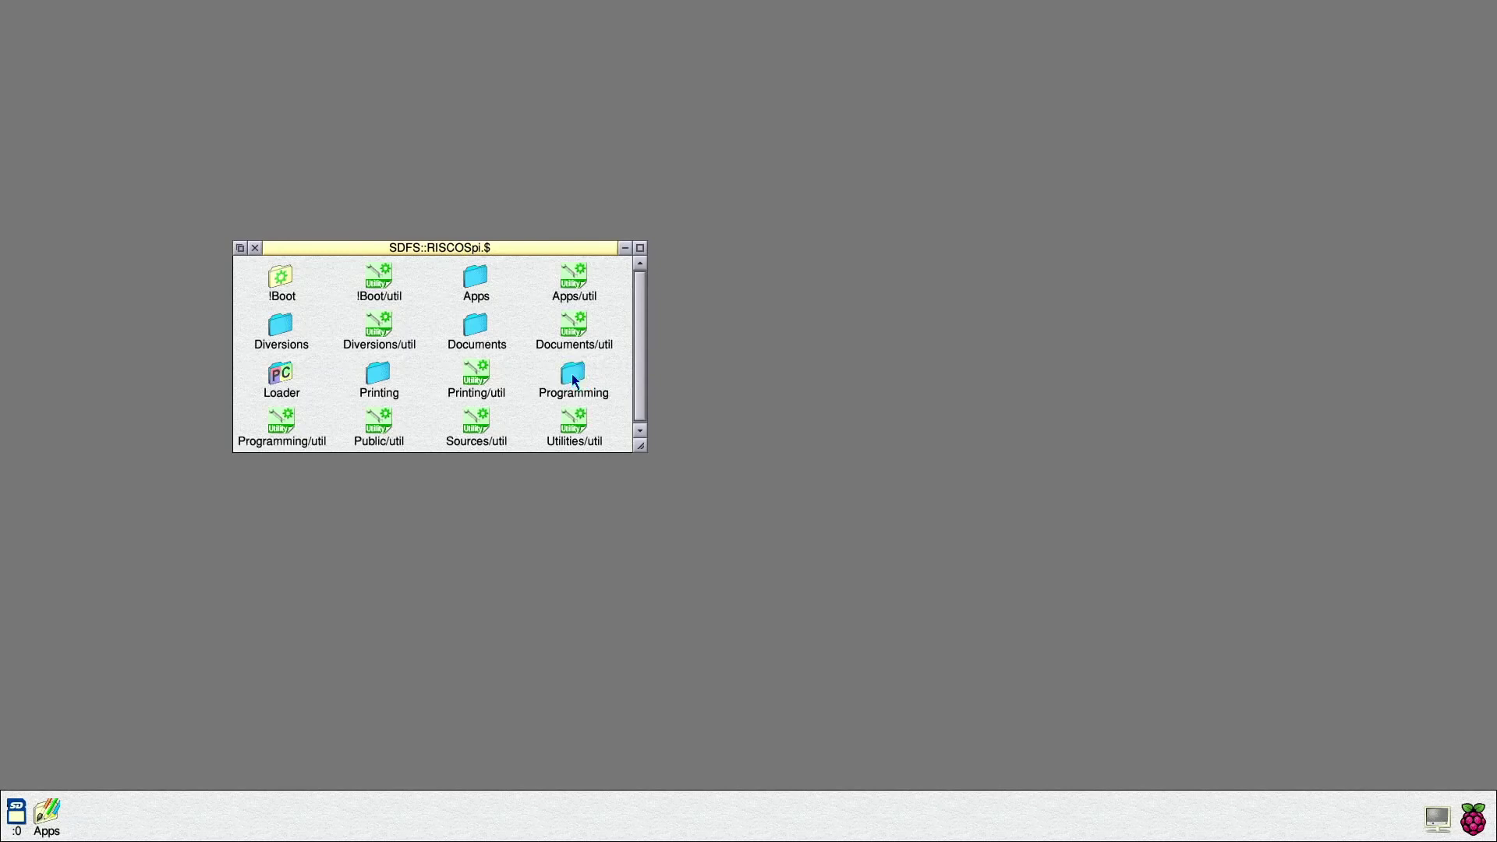
pyautogui.doubleClick(377, 425)
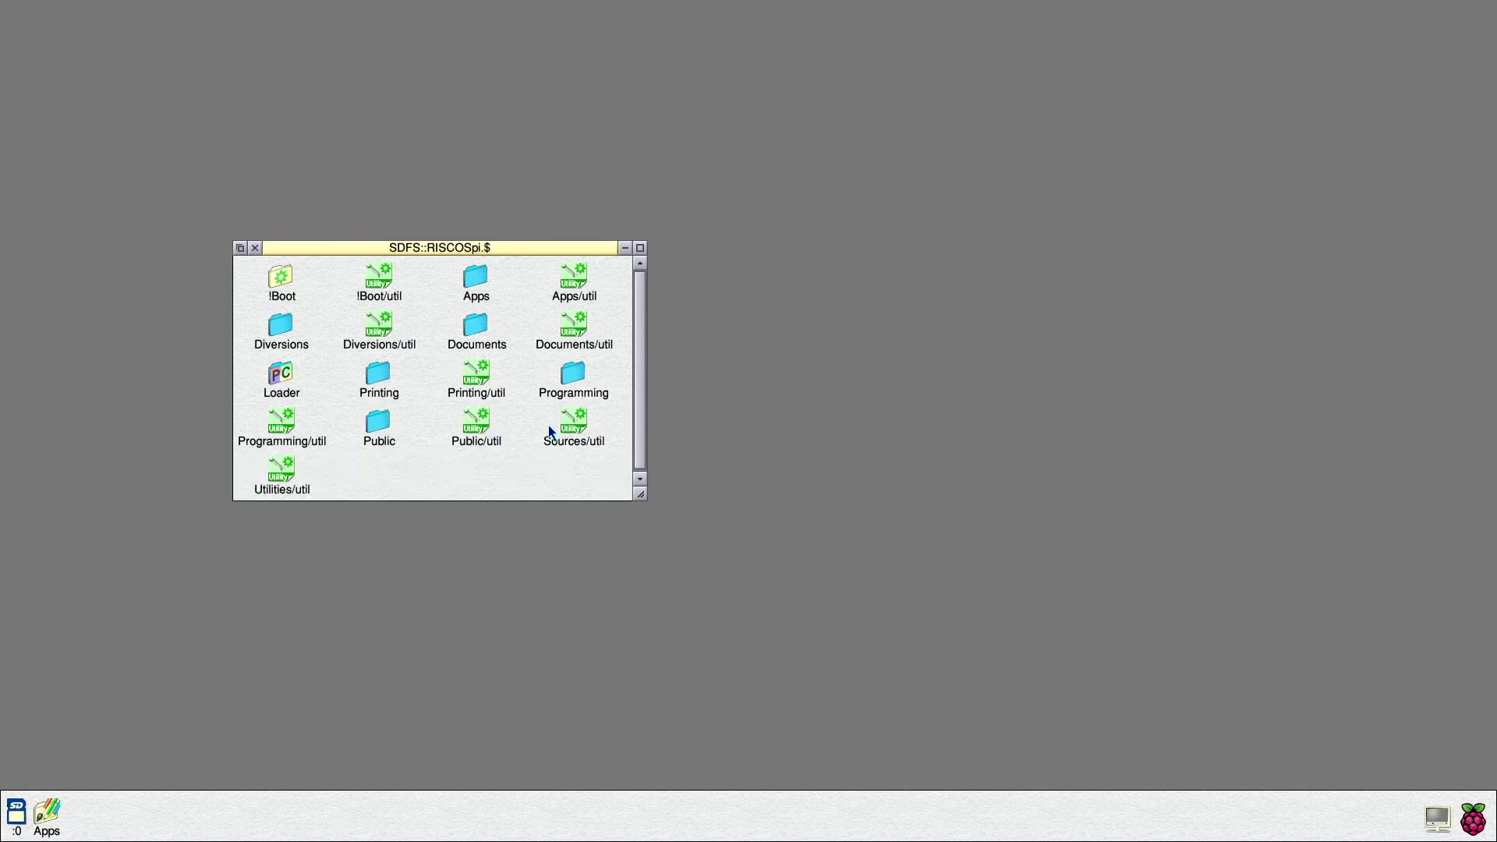
pyautogui.doubleClick(576, 425)
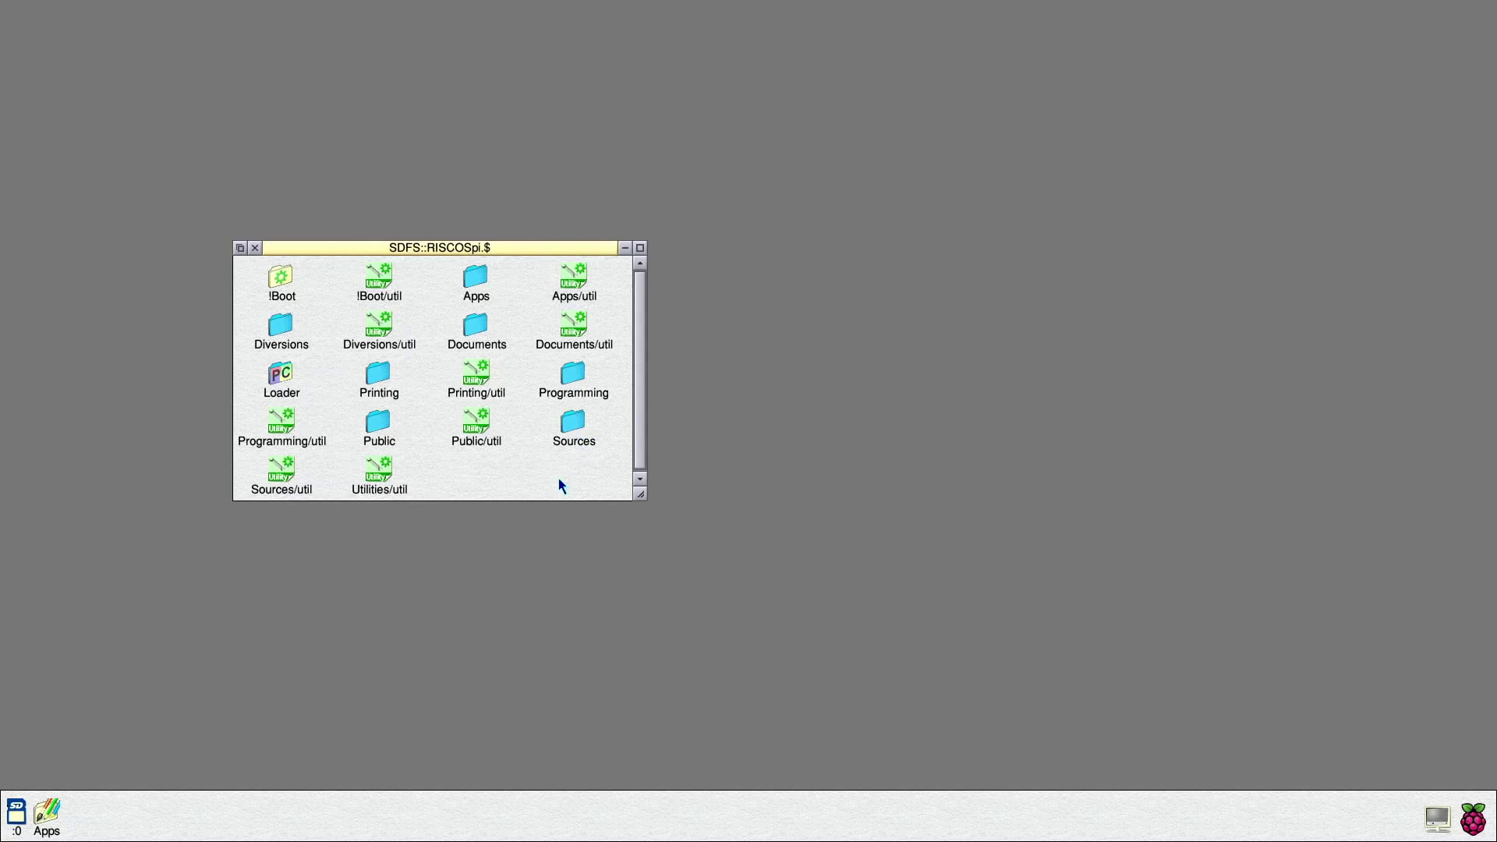
pyautogui.doubleClick(380, 469)
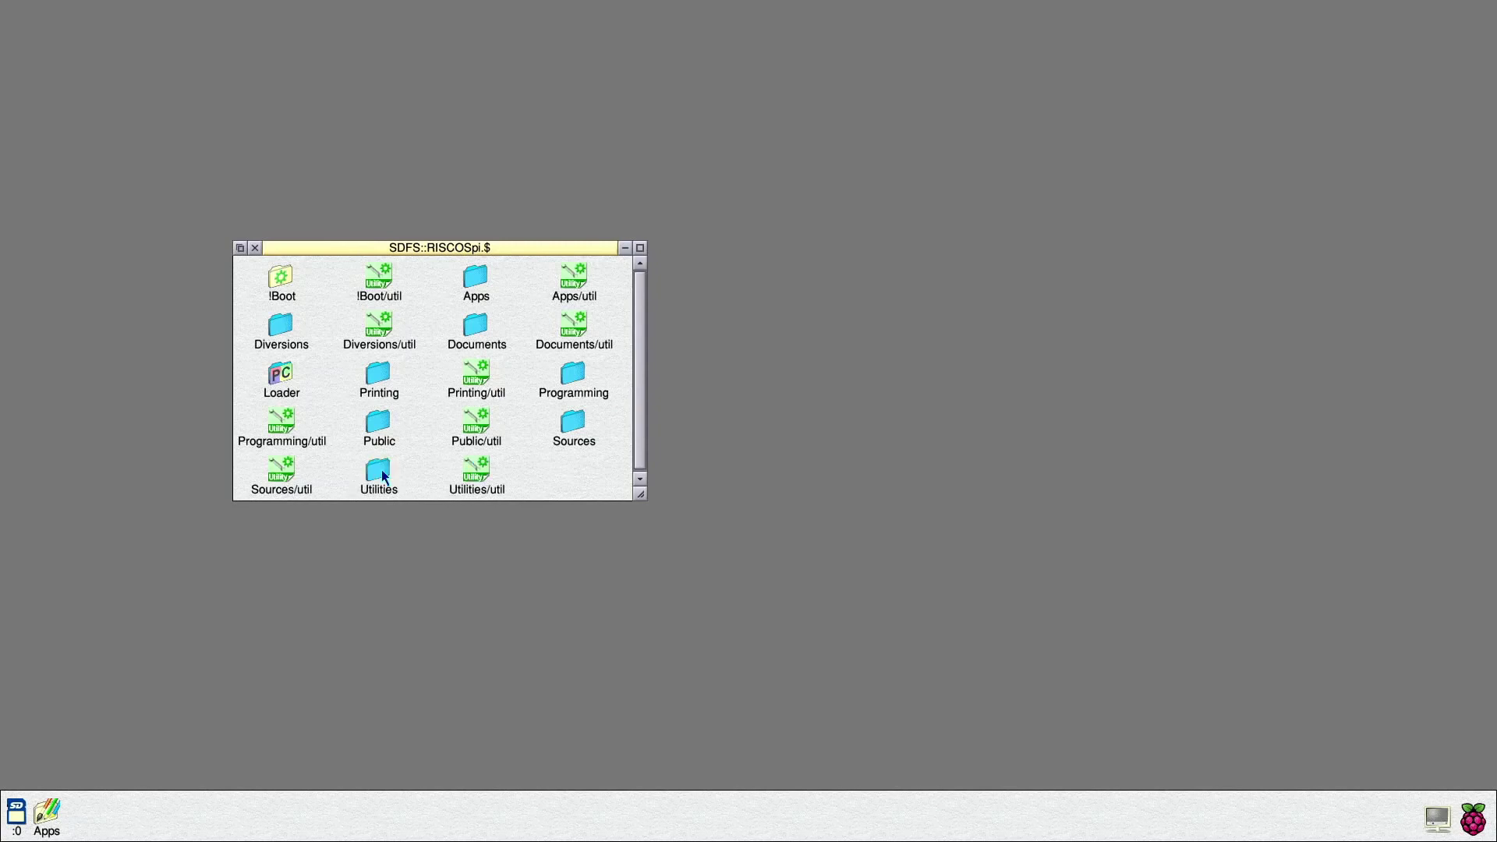
# - Select the !Boot, Apps, Diversions, Documents, Printing, Utilities, Programming and Sources archives and delete them
pyautogui.click(378, 273)
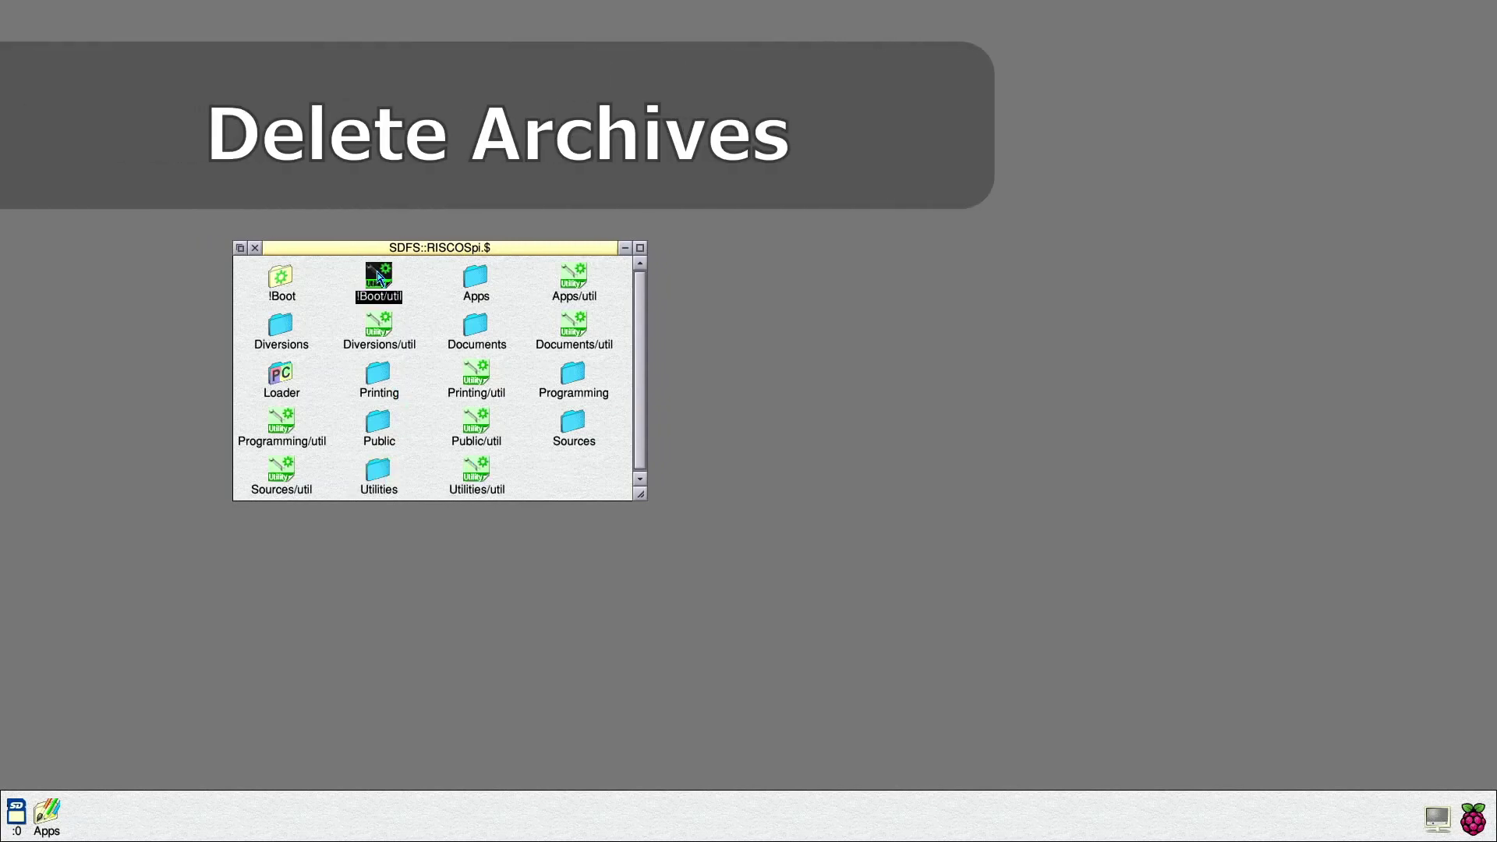
pyautogui.rightClick(580, 275)
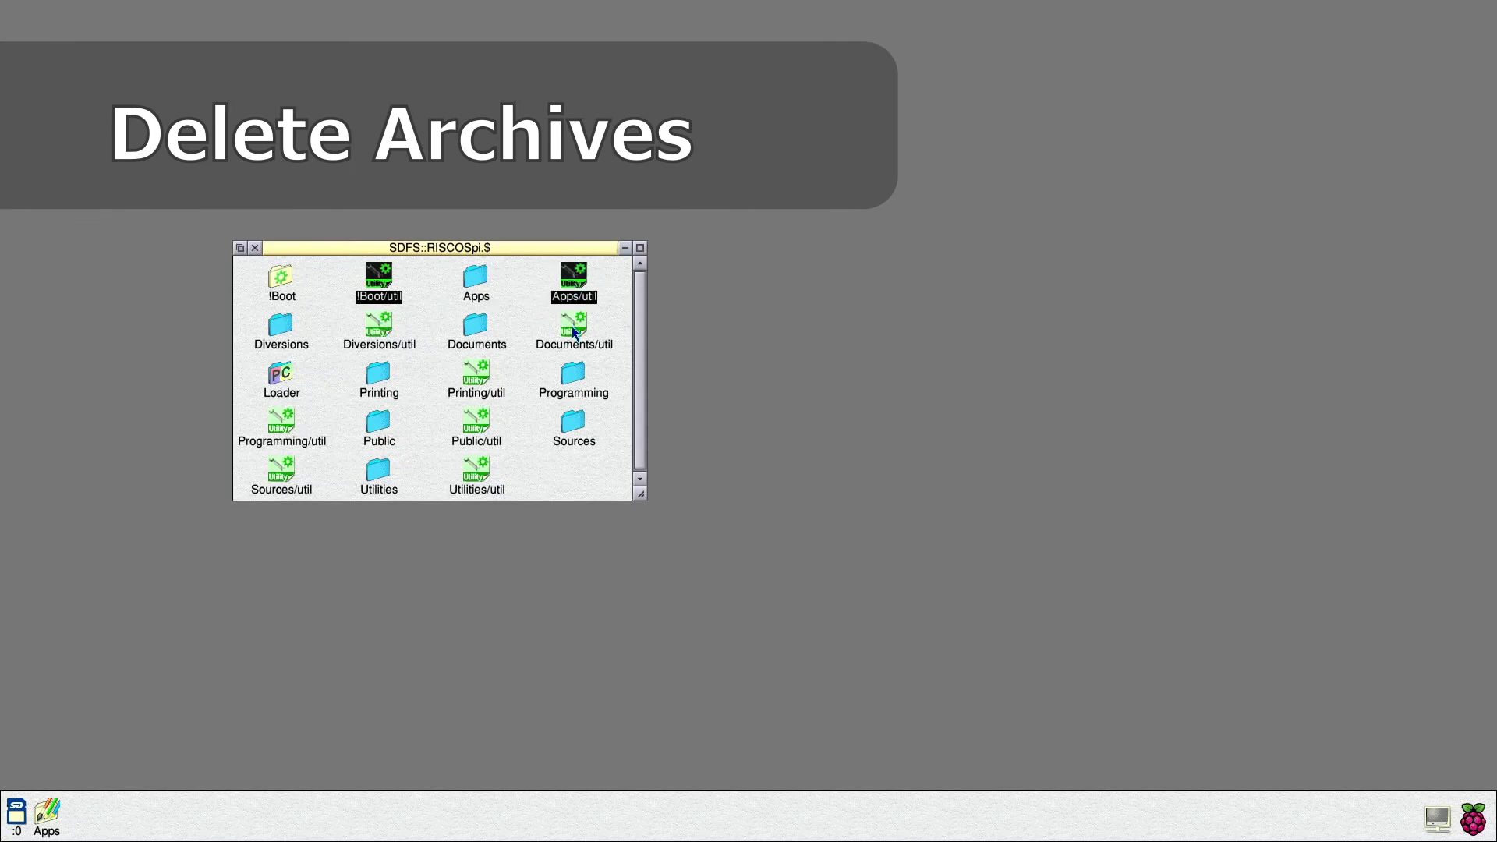
pyautogui.rightClick(572, 325)
pyautogui.rightClick(381, 326)
pyautogui.rightClick(477, 374)
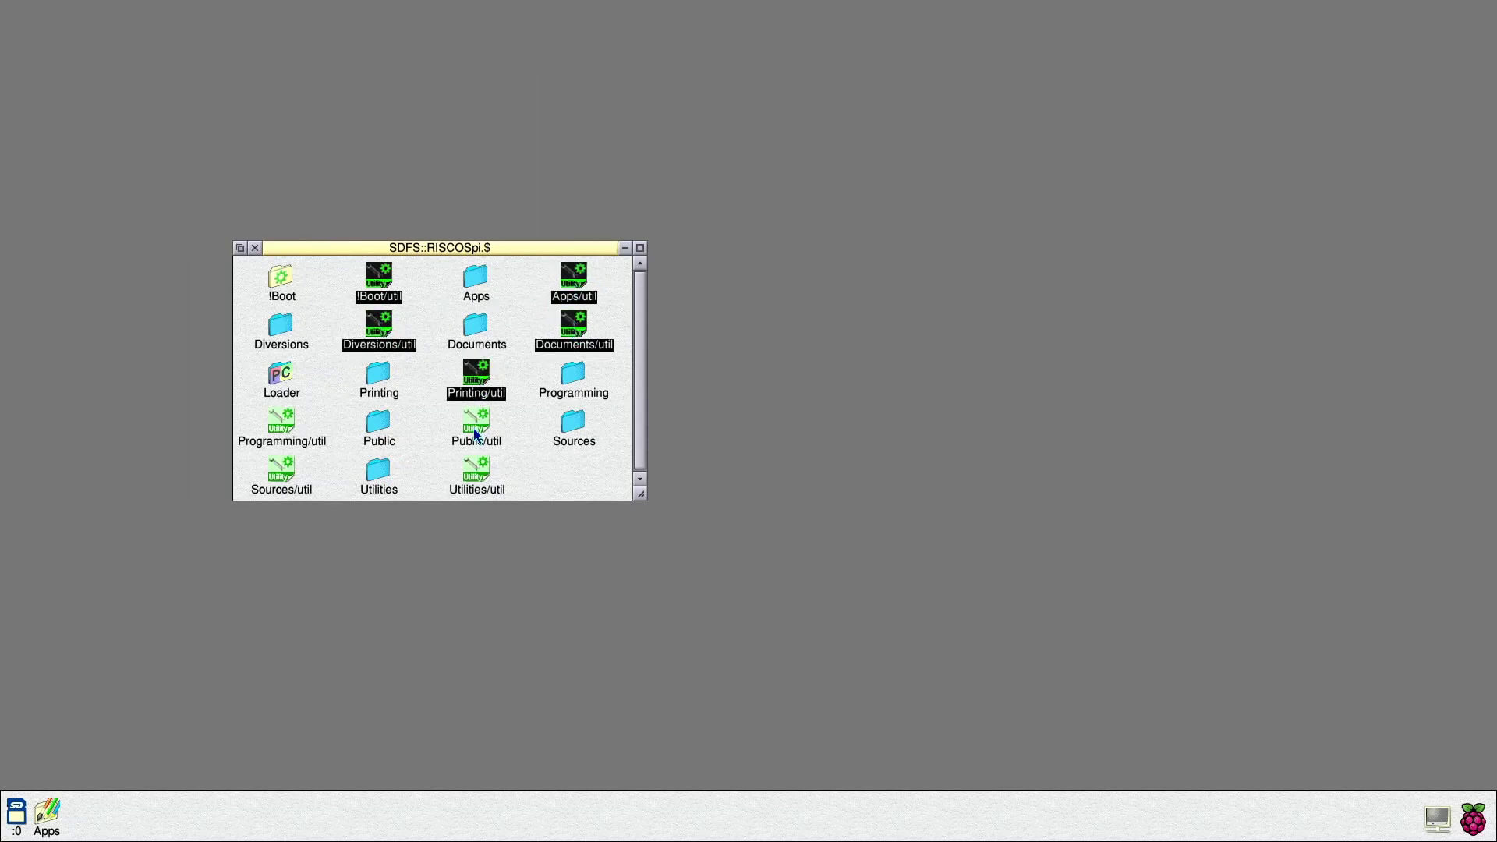
pyautogui.rightClick(477, 468)
pyautogui.rightClick(285, 421)
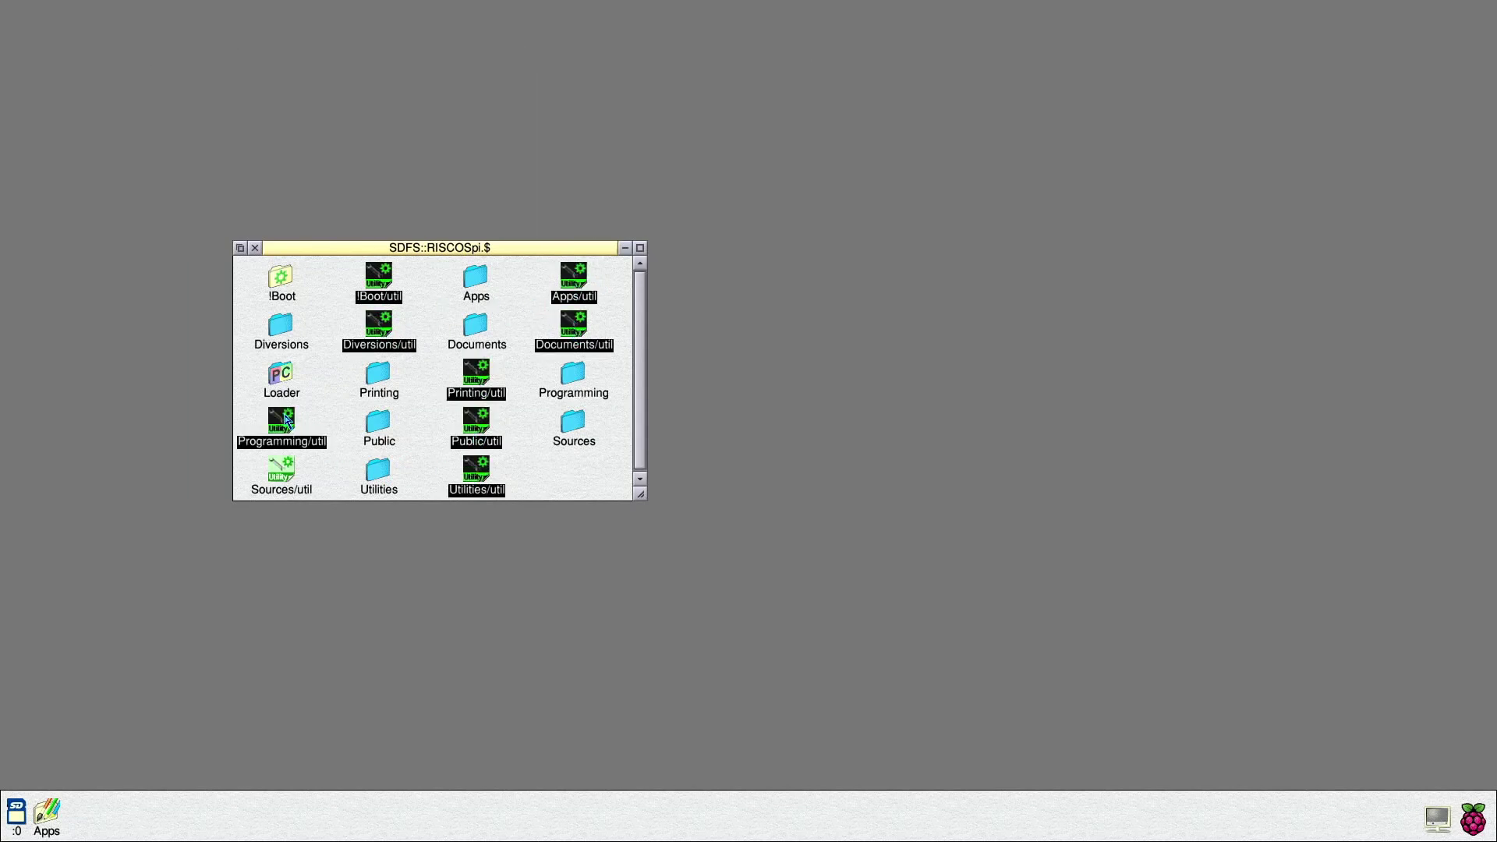
pyautogui.rightClick(288, 476)
pyautogui.middleClick(281, 421)
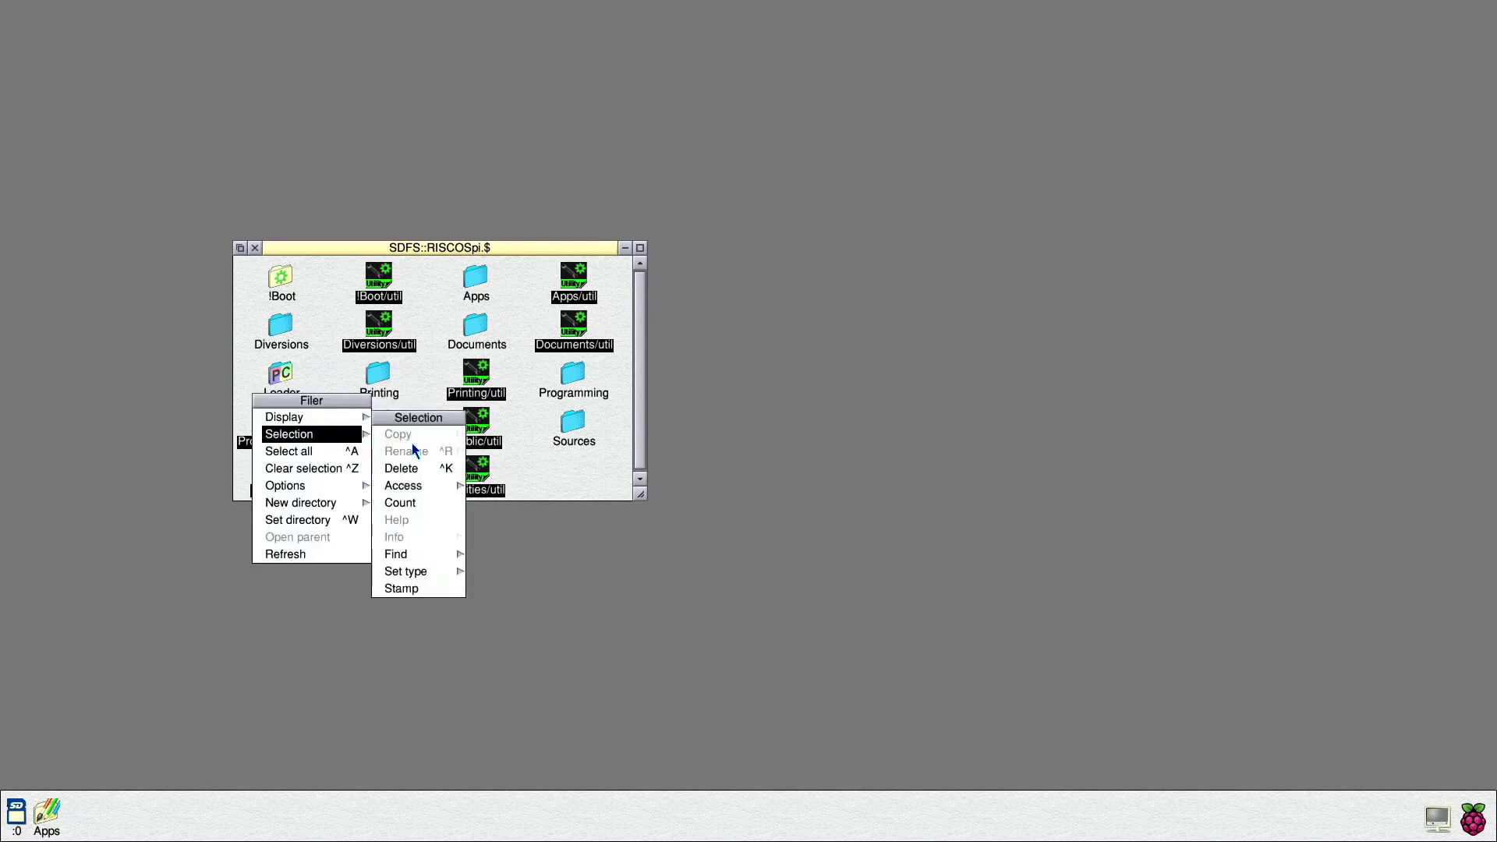
pyautogui.click(424, 470)
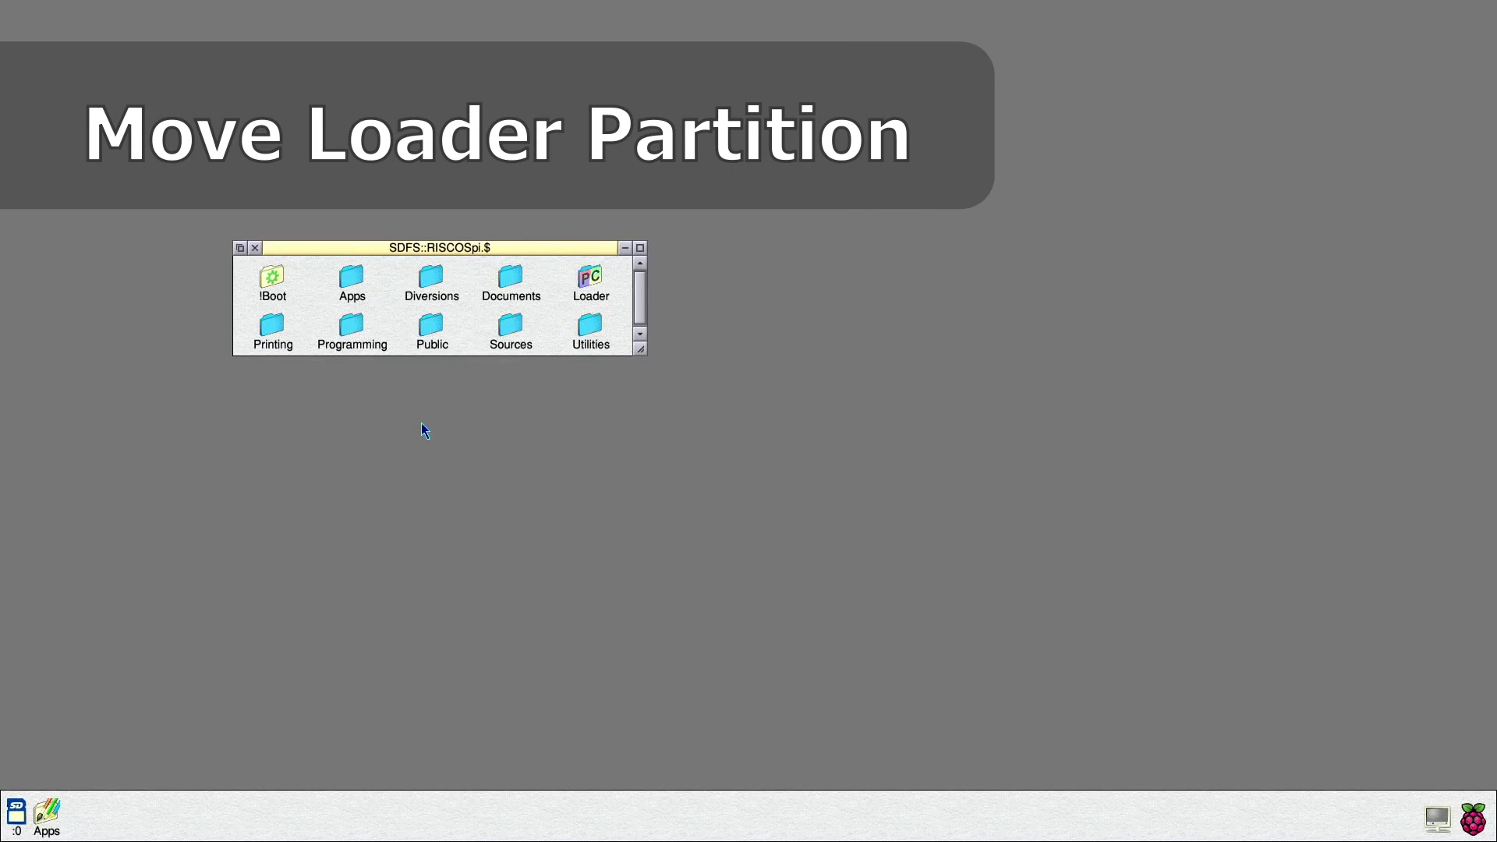
# - Open the inside of !Boot and move Loader from the SD root into it
pyautogui.keyDown('shift'); pyautogui.doubleClick(275, 284); pyautogui.keyUp('shift')
pyautogui.moveTo(346, 262); pyautogui.dragTo(357, 399)
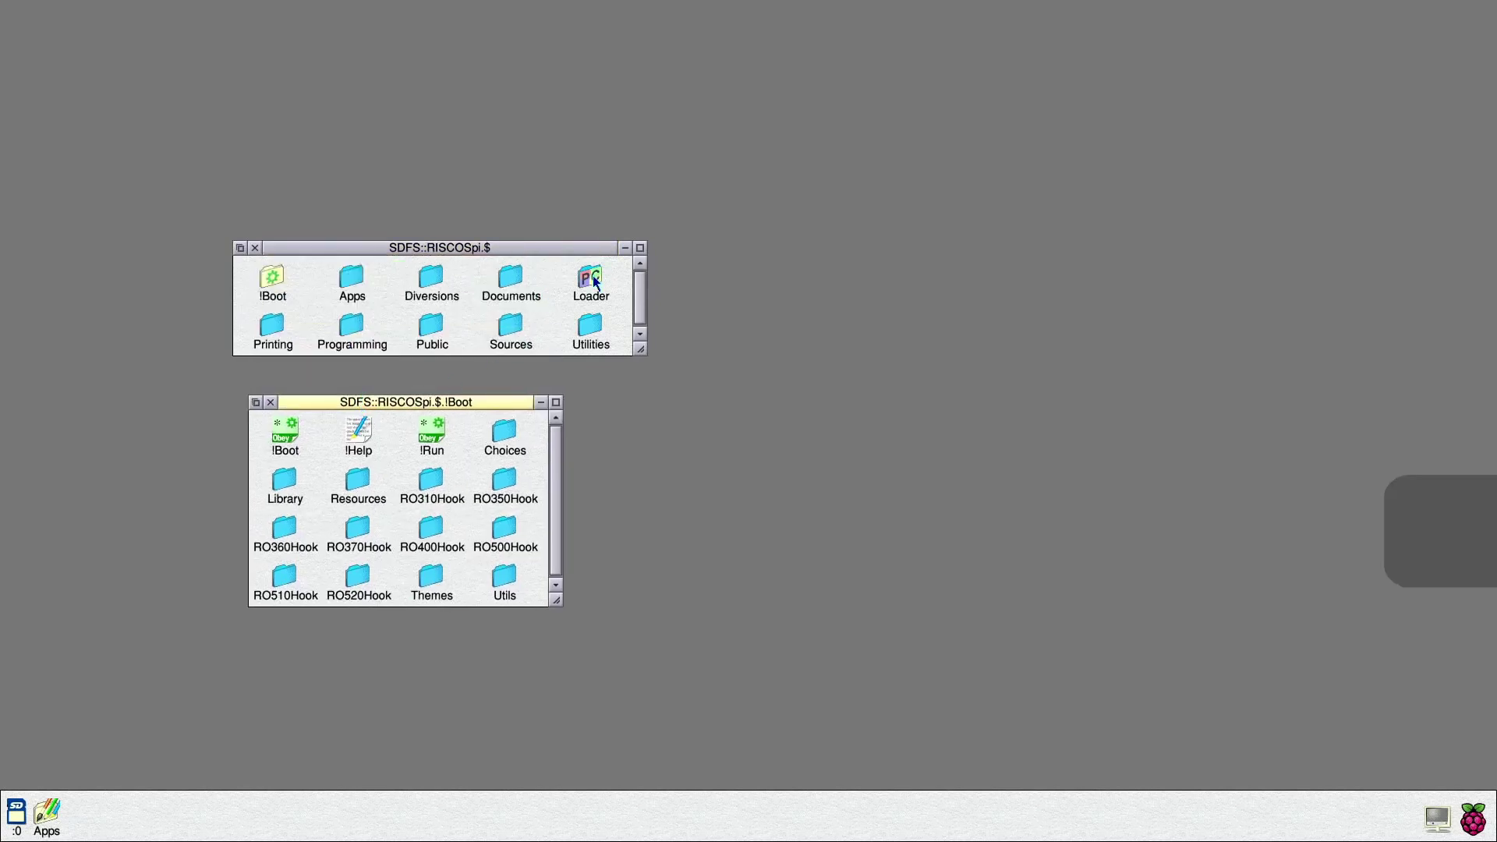
pyautogui.moveTo(594, 283); pyautogui.dragTo(468, 459)
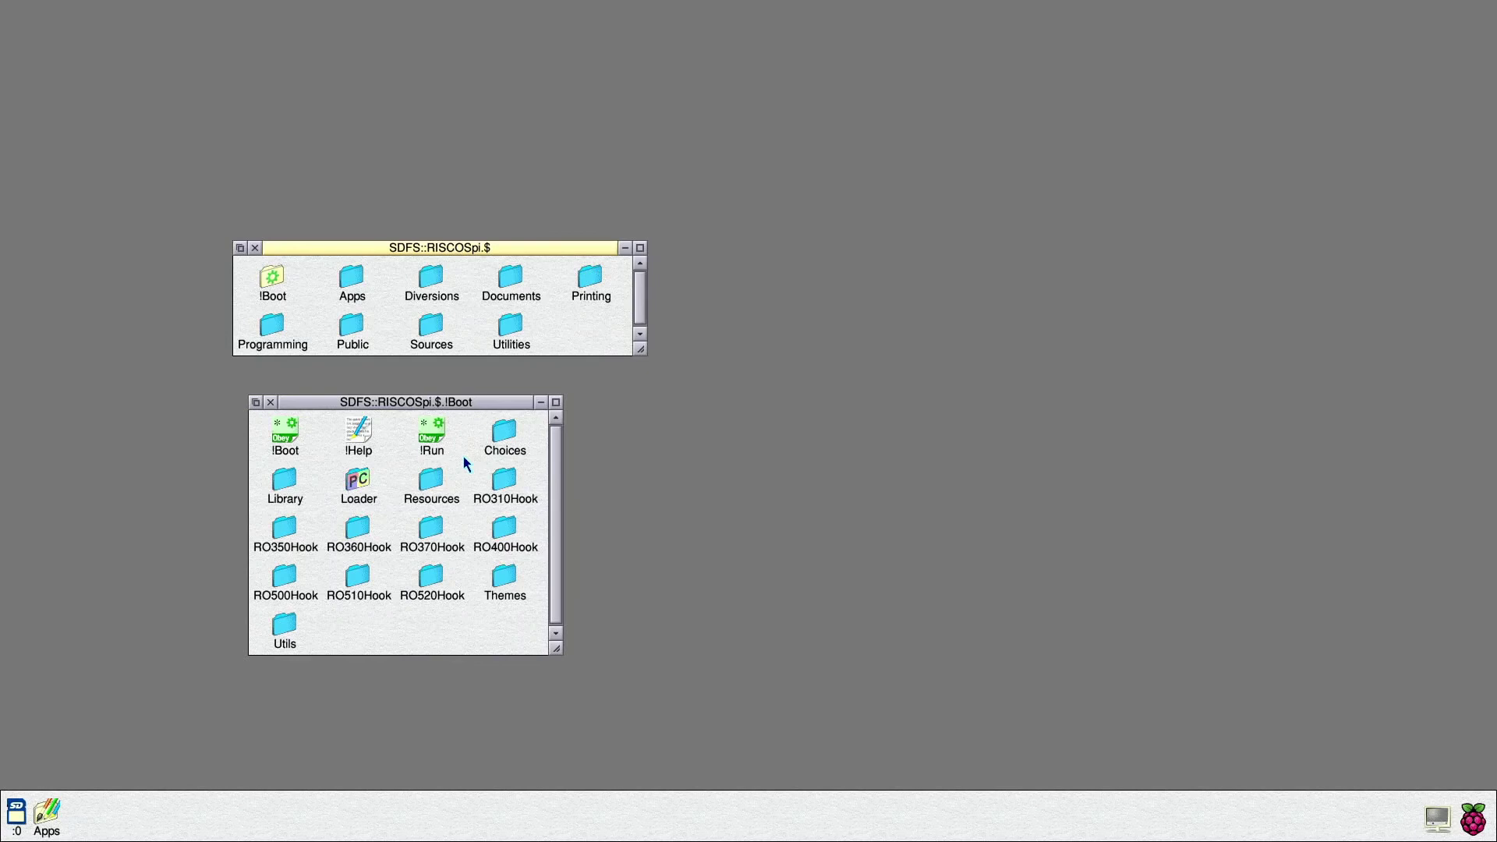
# - Close the !Boot window, then after rebooting show the SD card's free space of 29 Gbytes
pyautogui.click(271, 402)
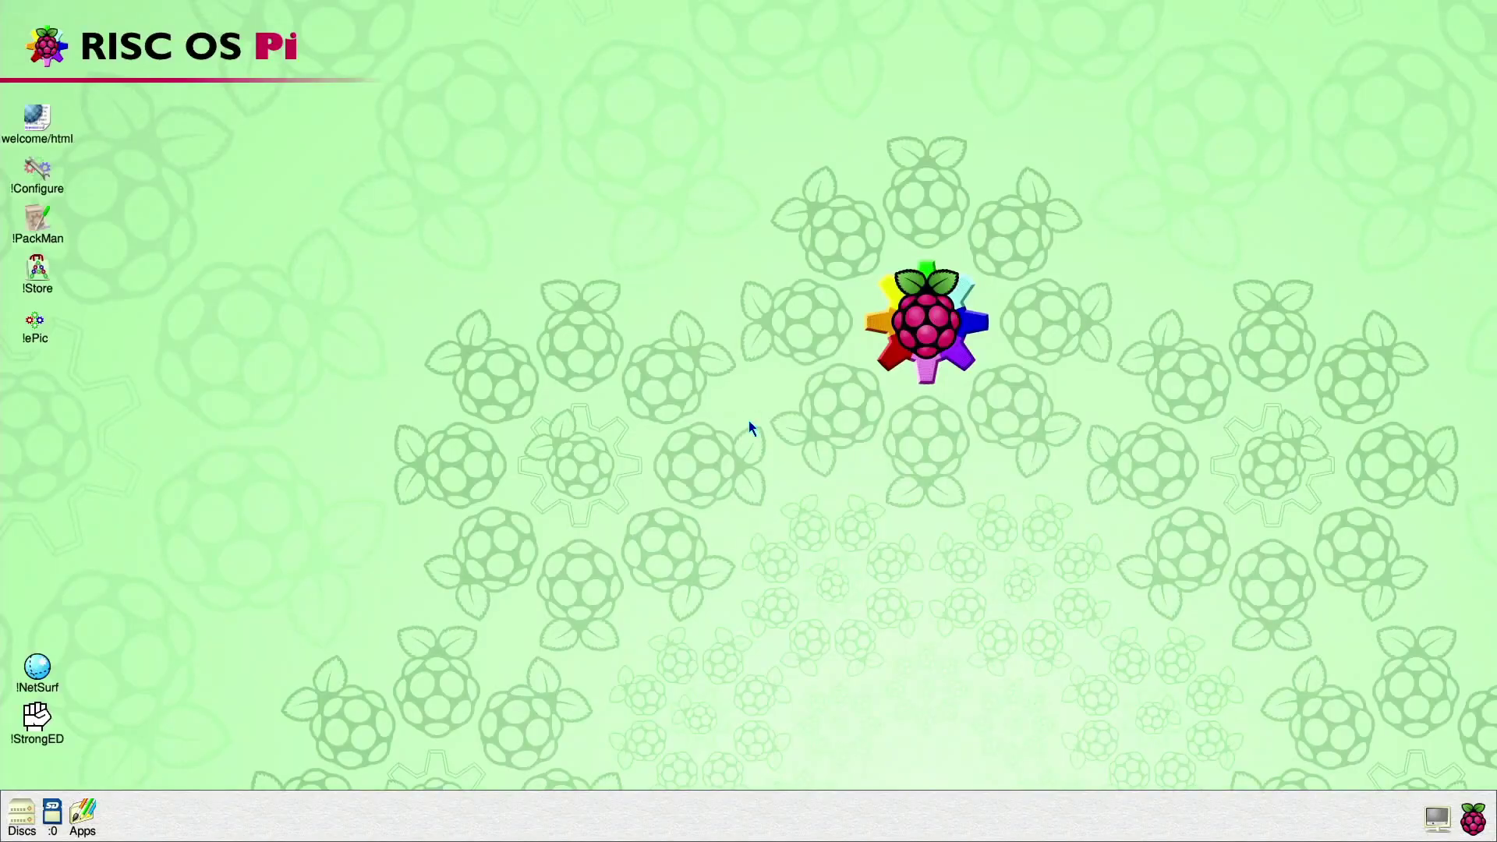
pyautogui.middleClick(51, 814)
pyautogui.click(67, 795)
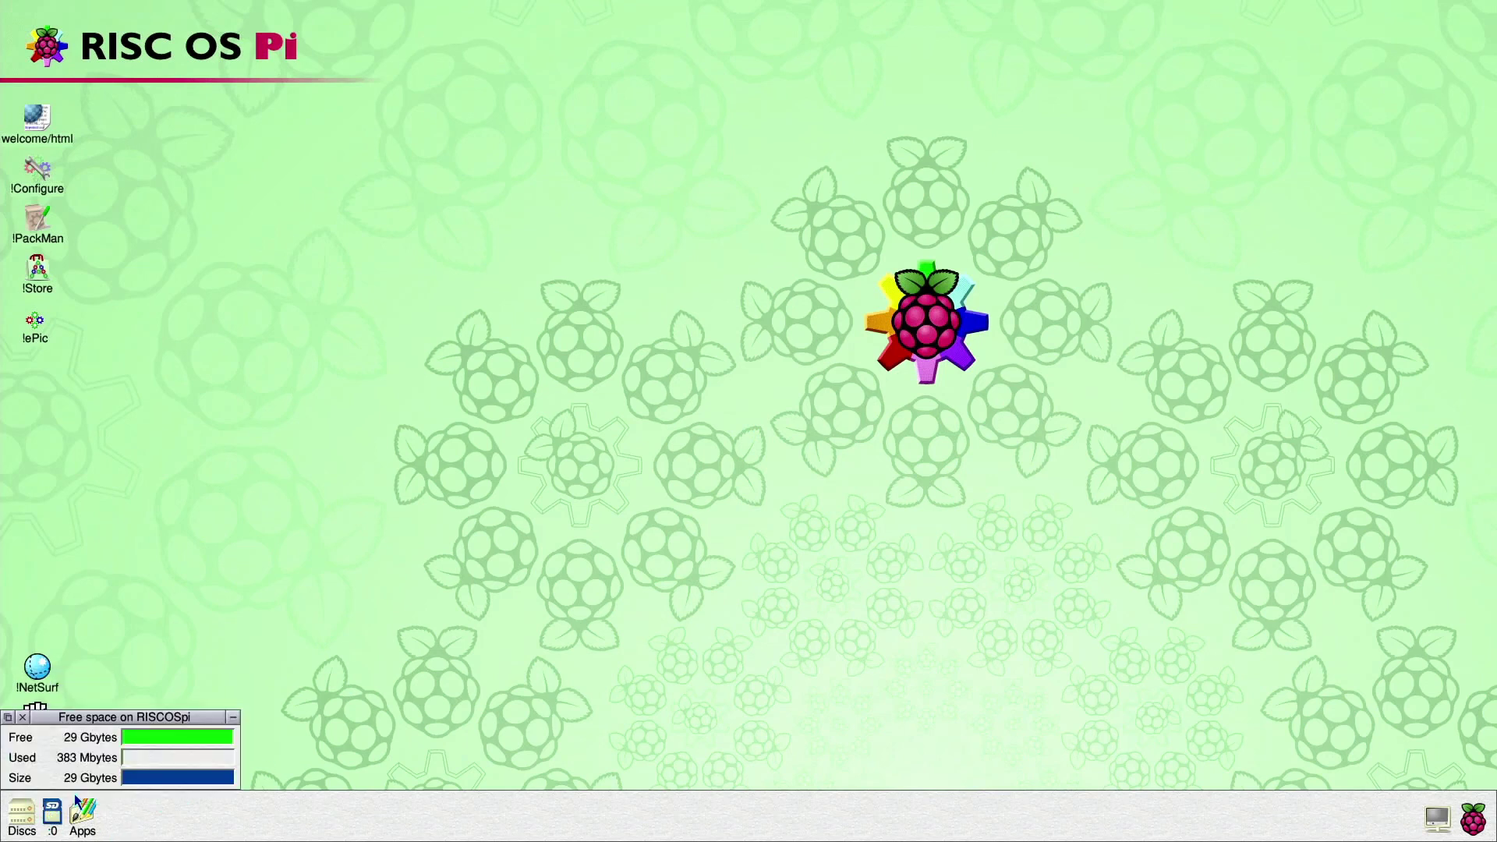